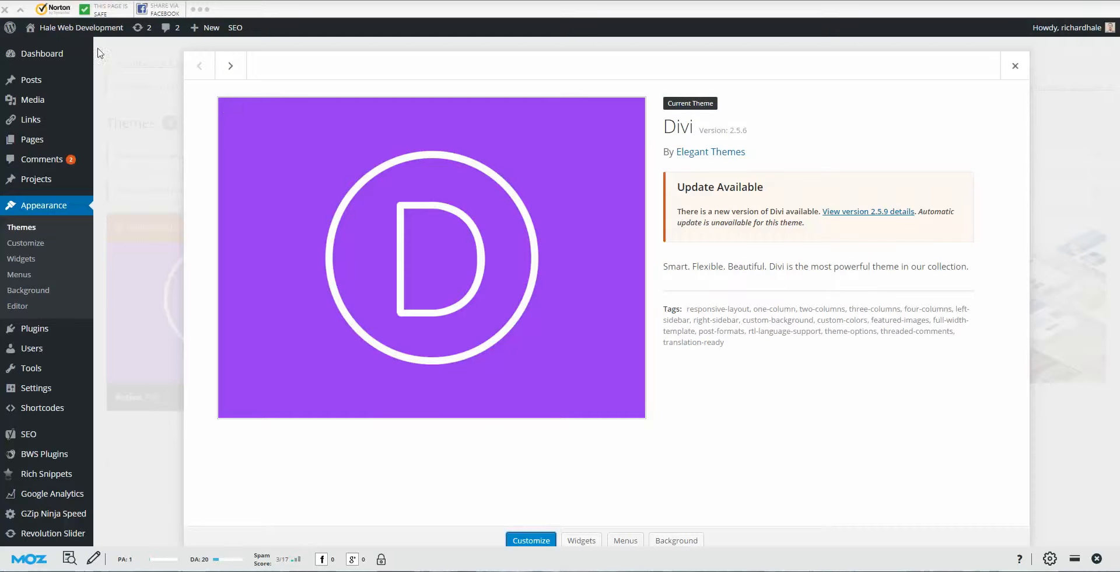
Step: Visit the live Hale Associations site from the admin bar and scroll through its home-page blog posts
mouse_move(75, 29)
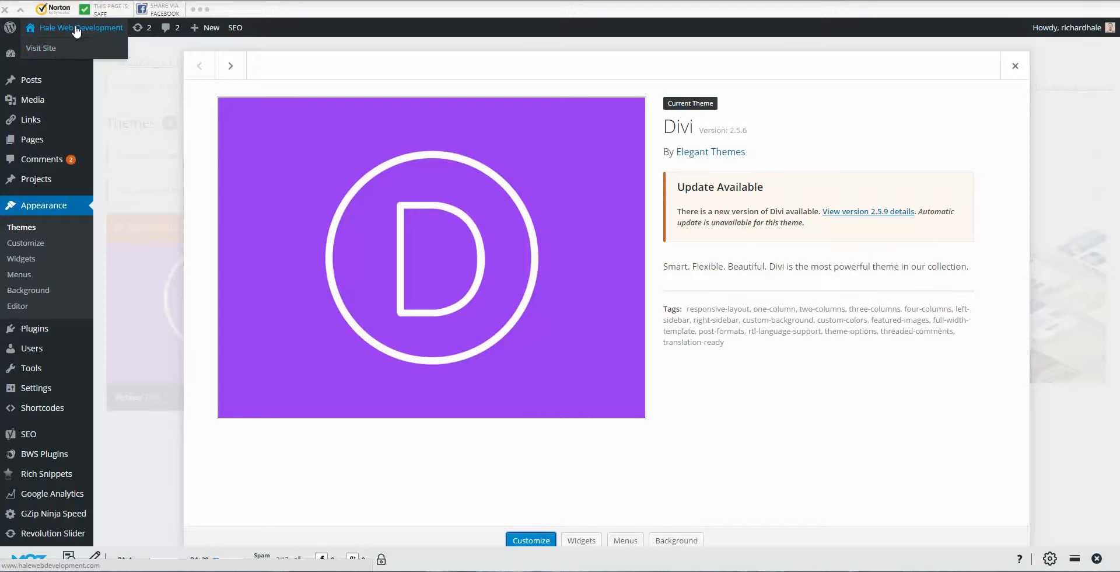
left_click(49, 51)
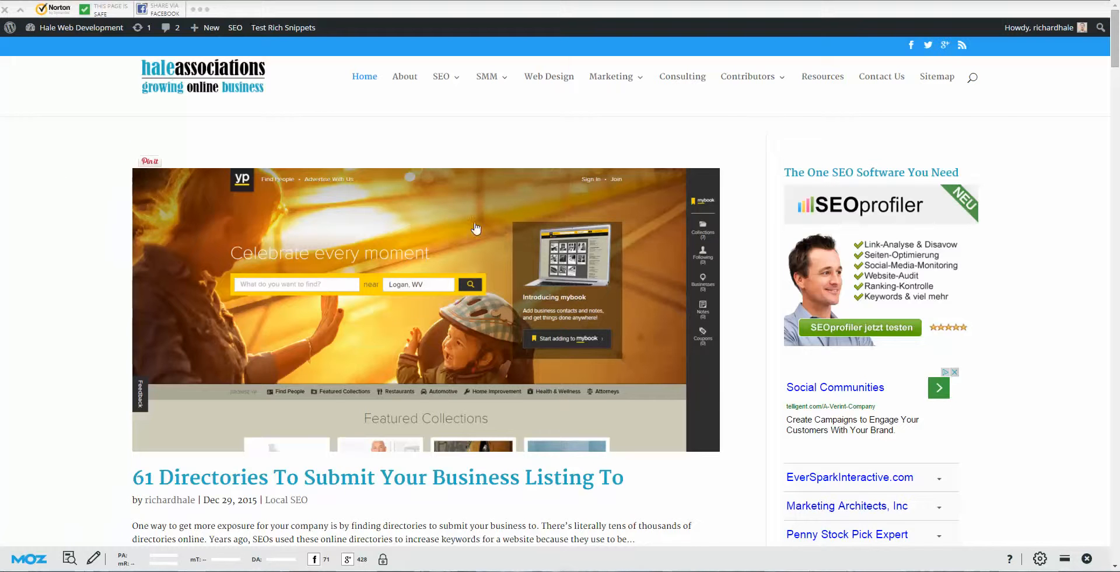
scroll(525, 292, "down", 2)
scroll(537, 303, "down", 4)
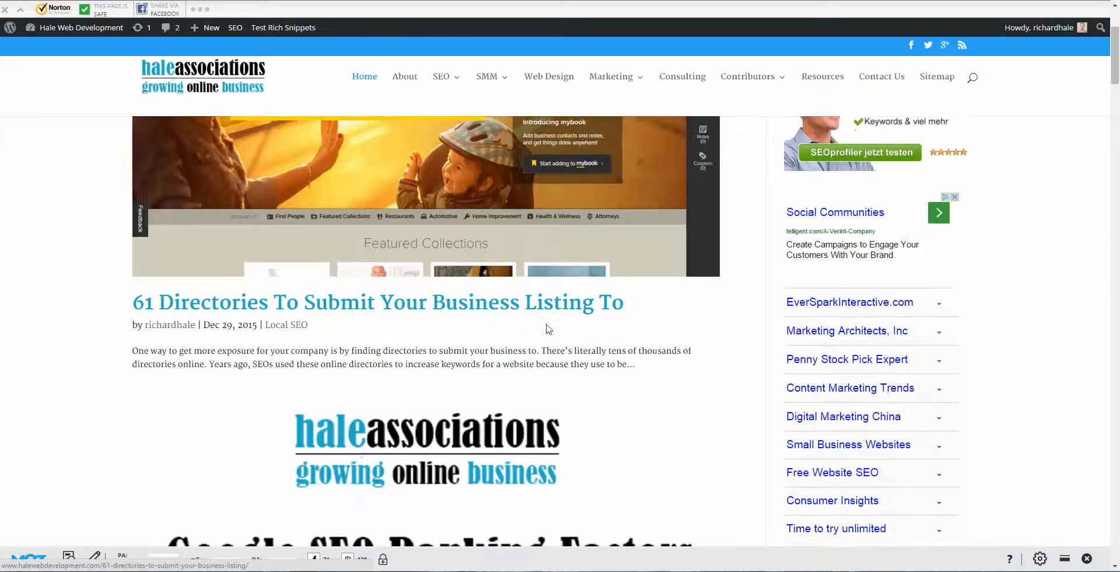
scroll(545, 334, "down", 5)
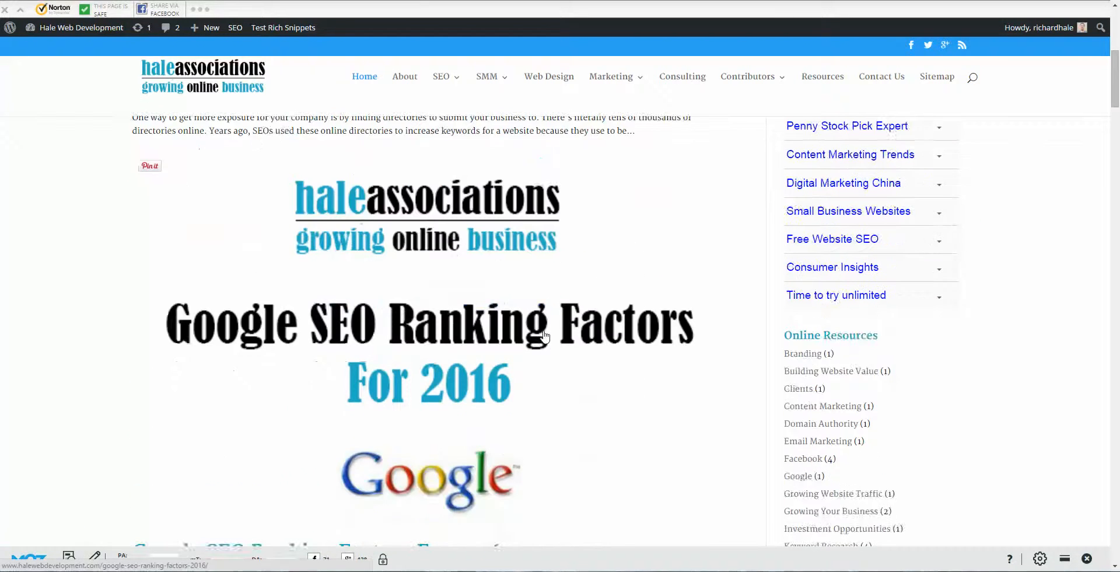
scroll(546, 353, "down", 3)
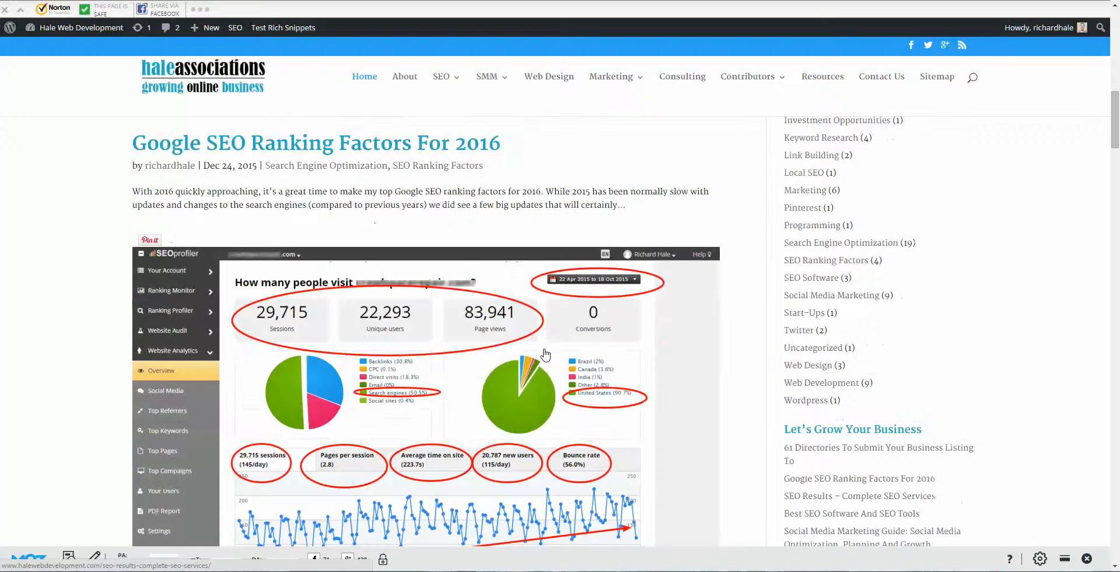
scroll(548, 353, "down", 4)
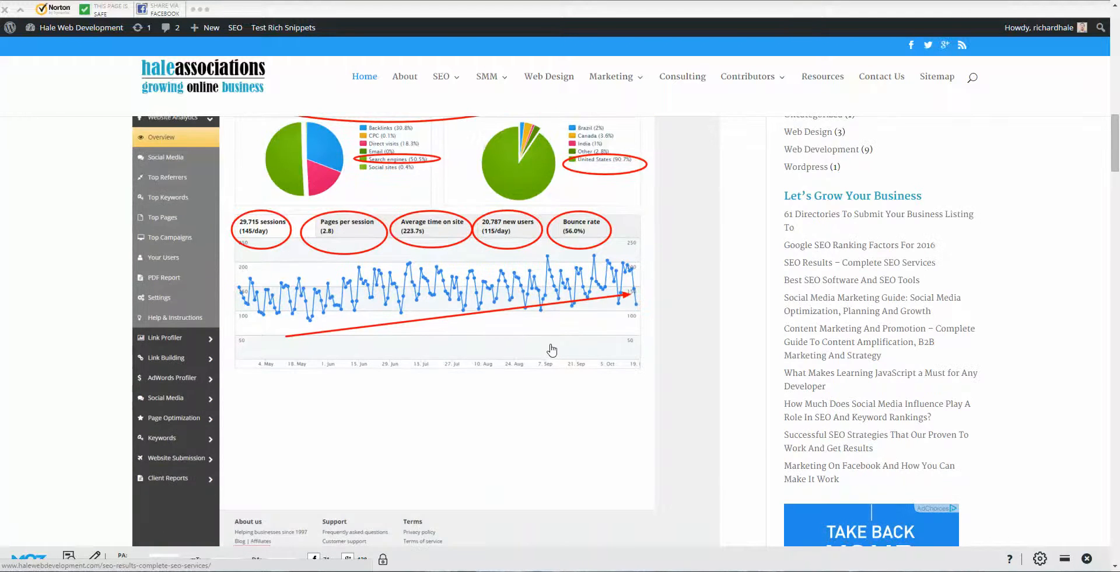
scroll(548, 352, "down", 2)
scroll(548, 354, "down", 2)
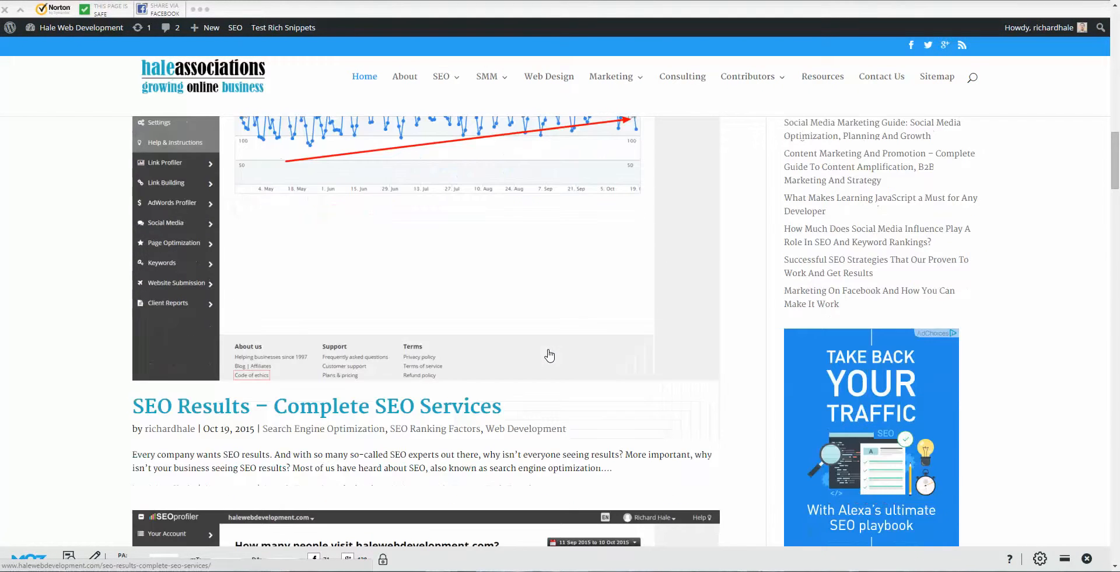
scroll(549, 356, "down", 2)
scroll(548, 357, "down", 2)
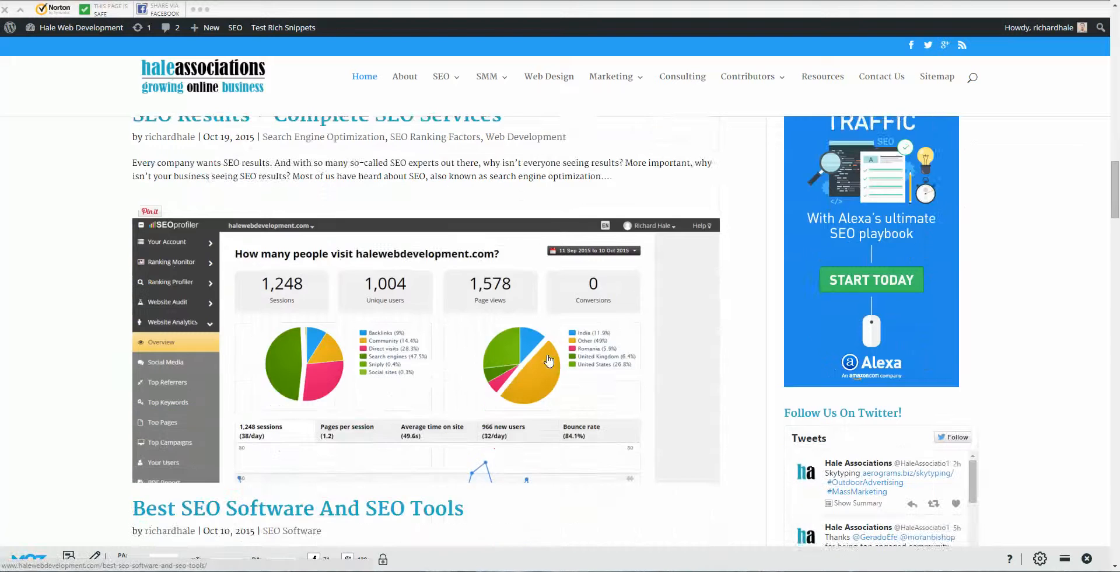
scroll(549, 359, "down", 5)
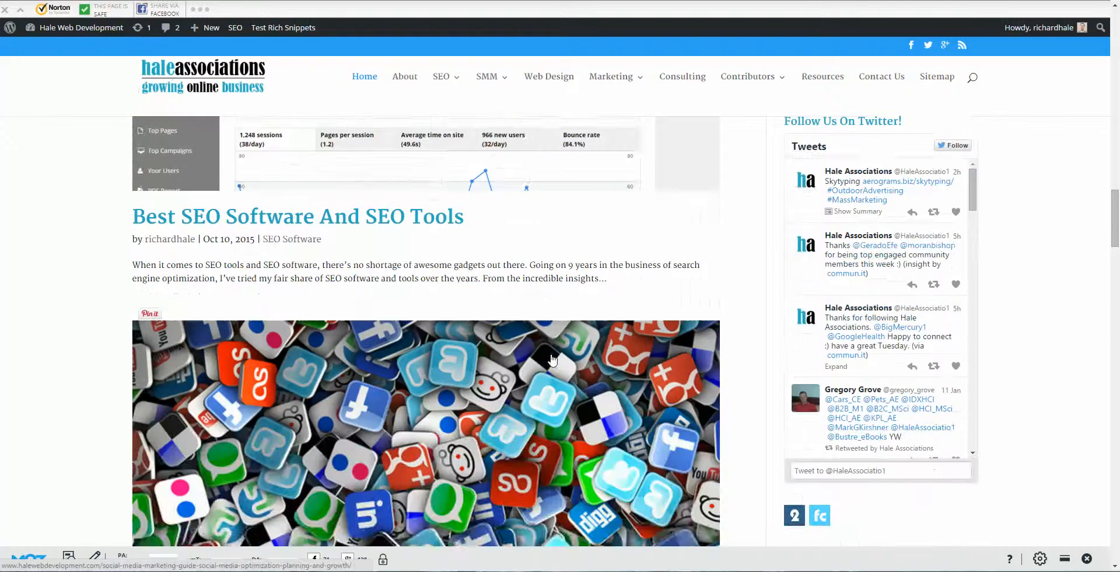
scroll(550, 358, "down", 5)
scroll(551, 354, "down", 5)
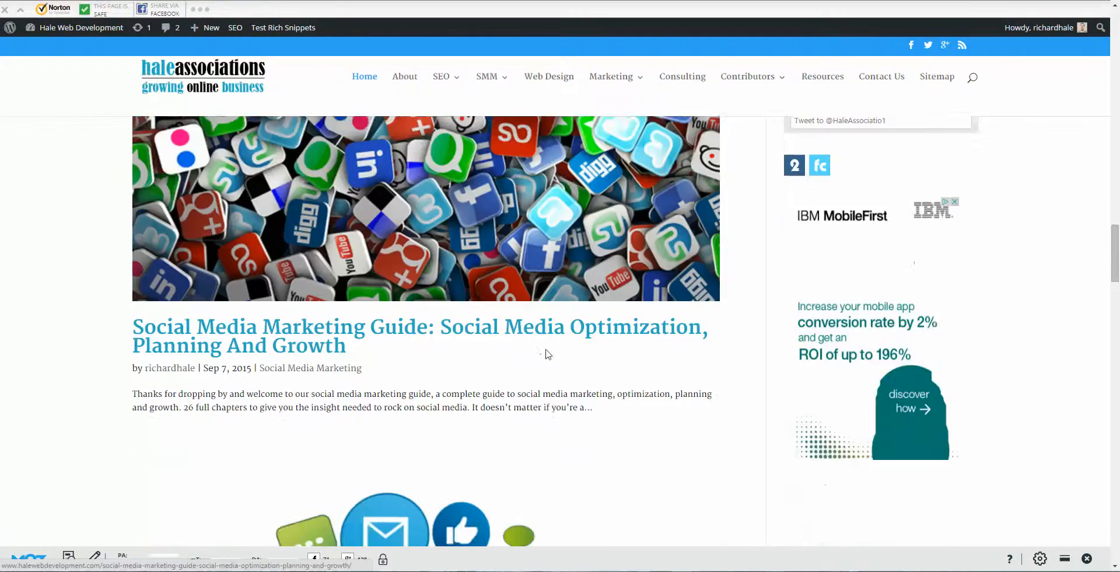
scroll(554, 353, "down", 5)
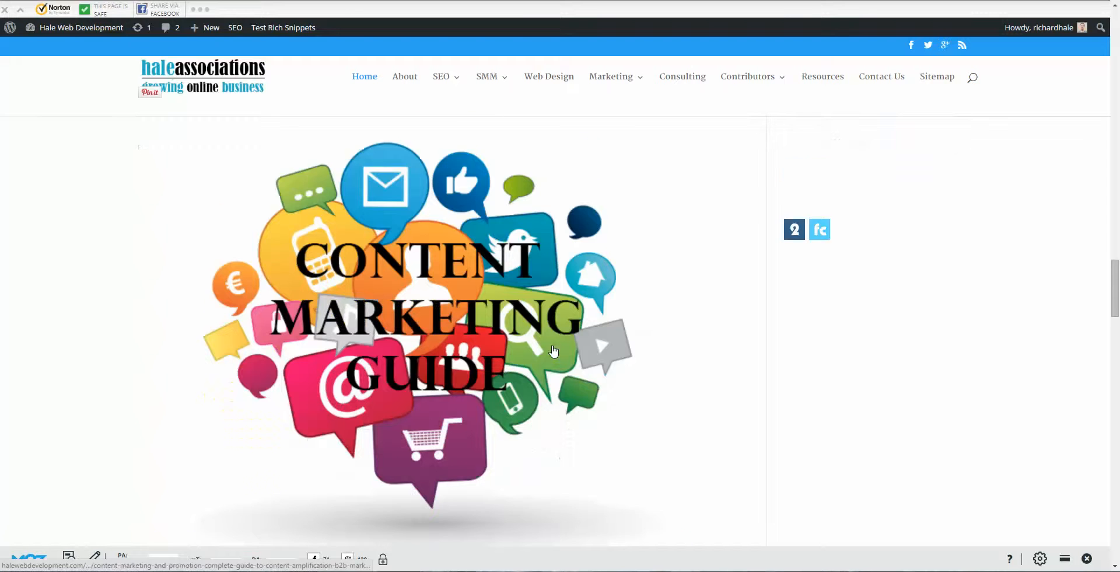
scroll(556, 357, "down", 7)
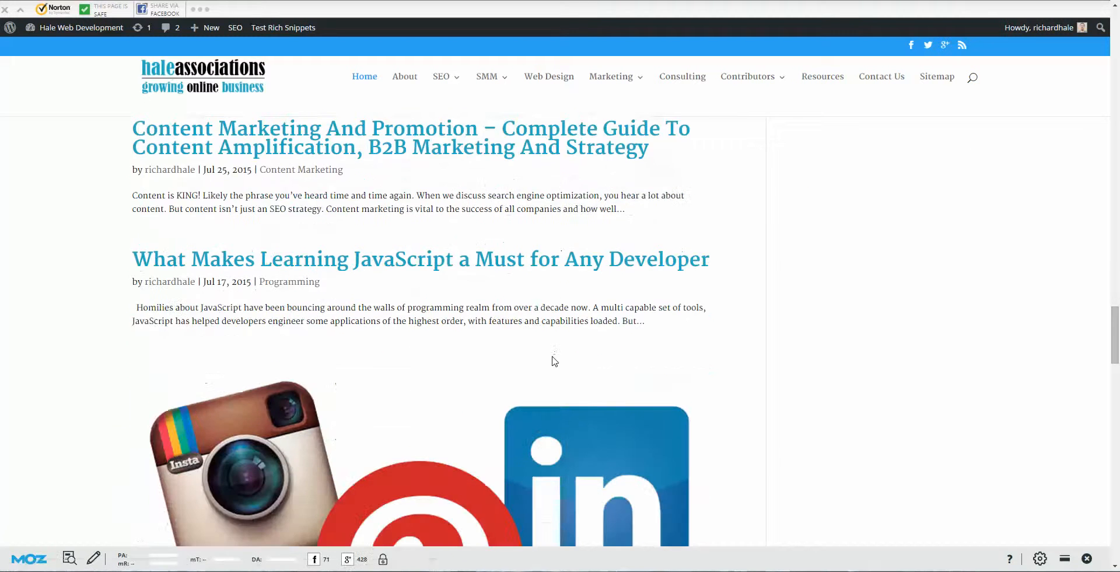
scroll(549, 366, "down", 5)
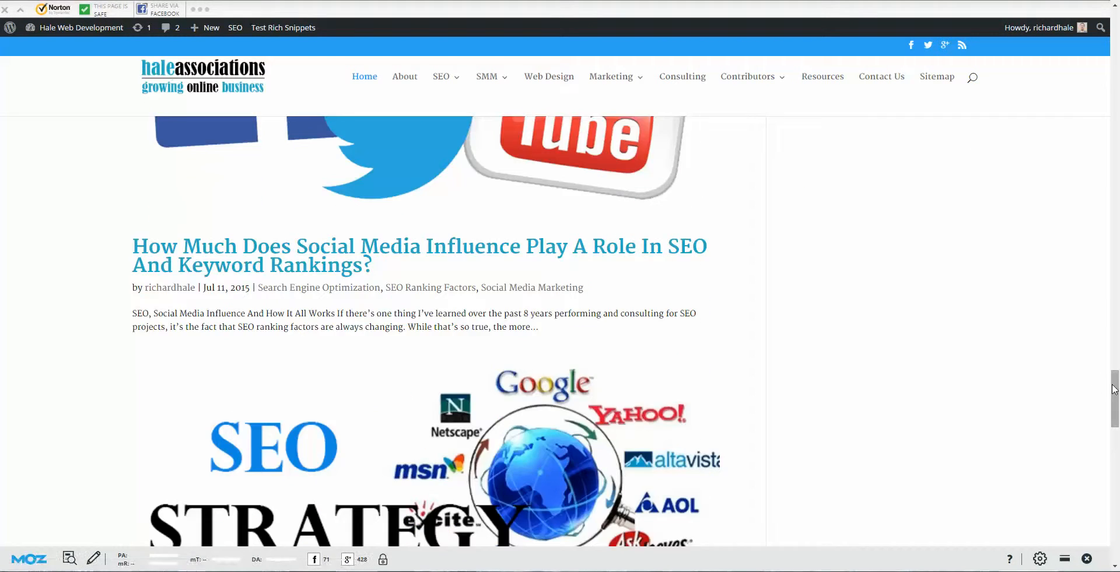
left_click_drag(1115, 388, 1117, 16)
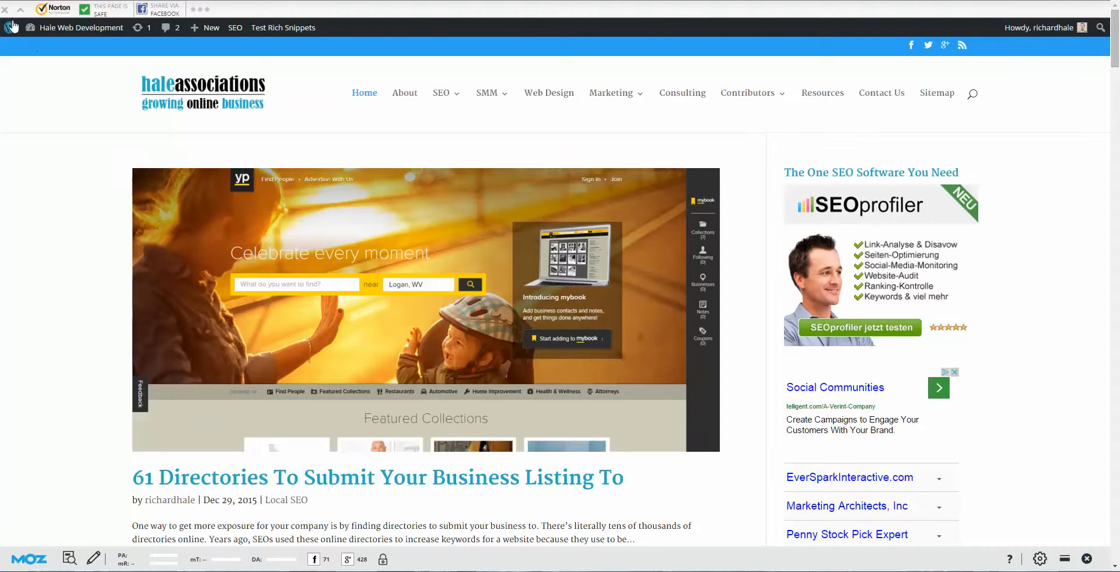
Step: Launch the Theme Customizer for Hale Web Development from the admin bar site menu
mouse_move(53, 35)
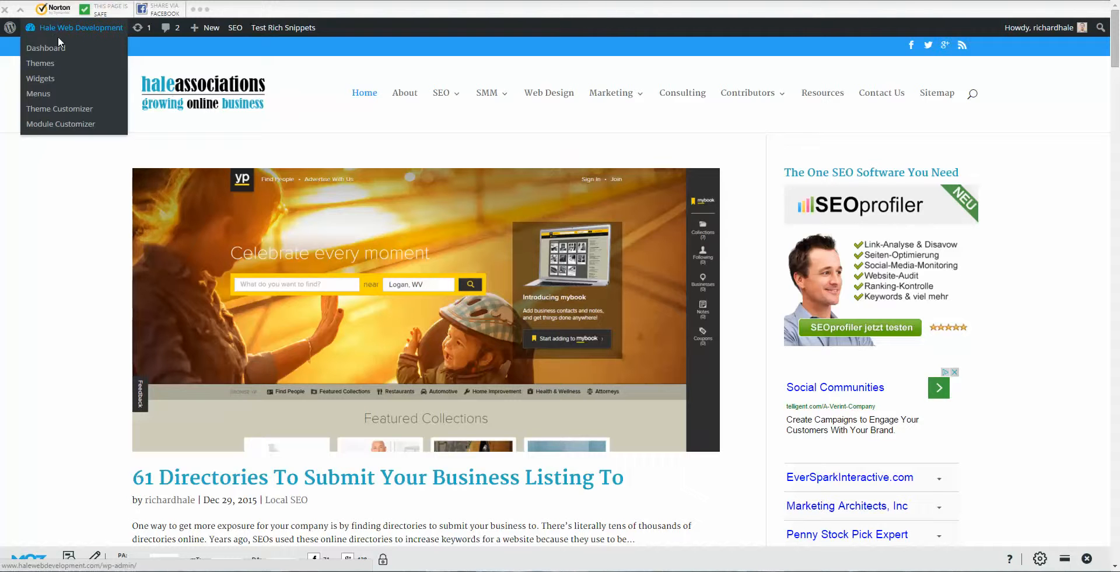
left_click(72, 110)
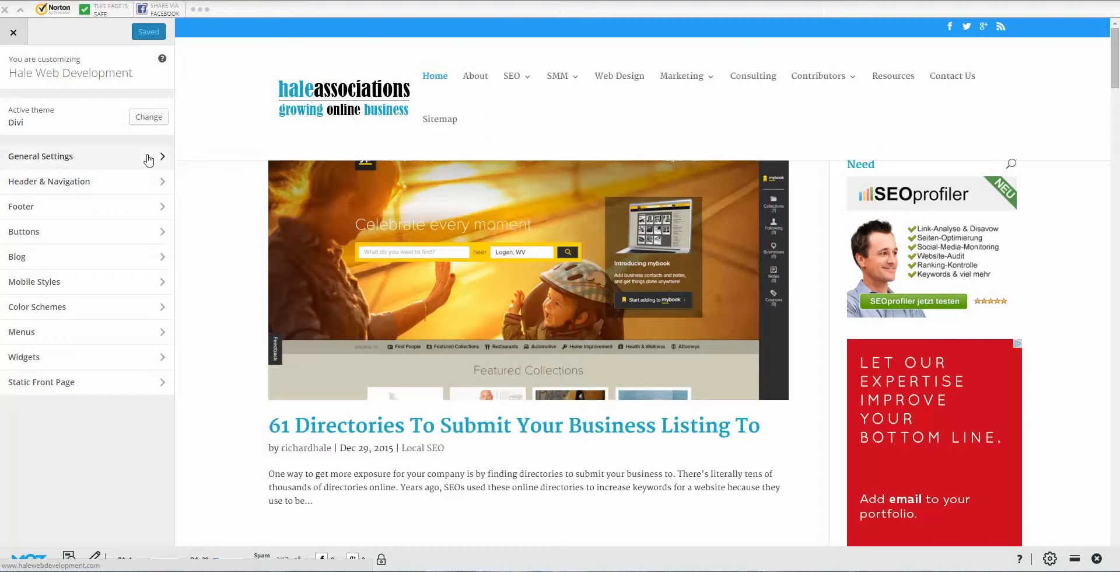
Step: Check Site Identity, then show Layout Settings: content width 1450, gutter 3, sidebar 25
left_click(148, 158)
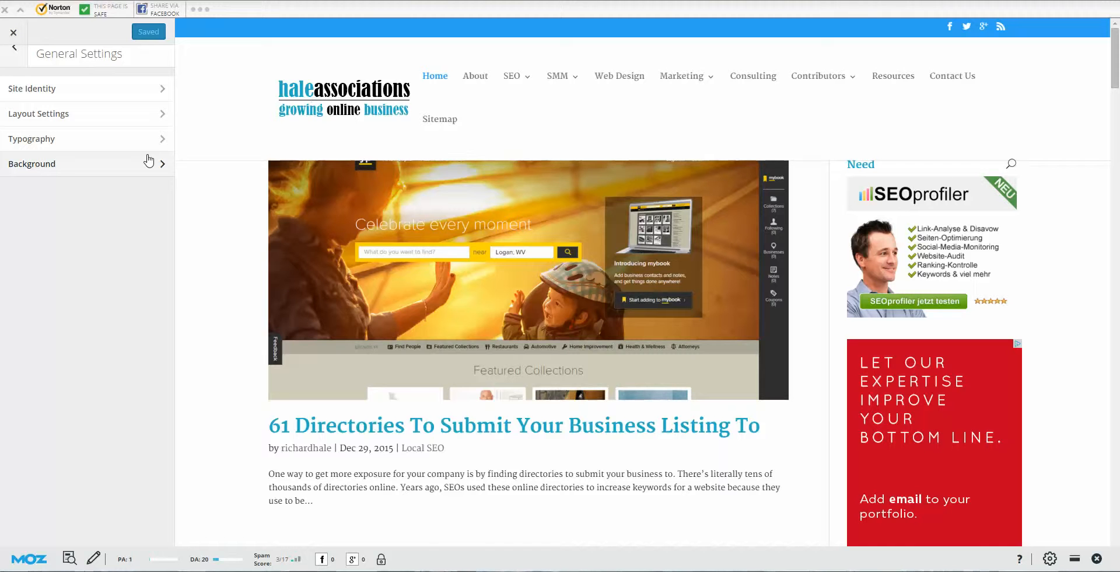
left_click(158, 91)
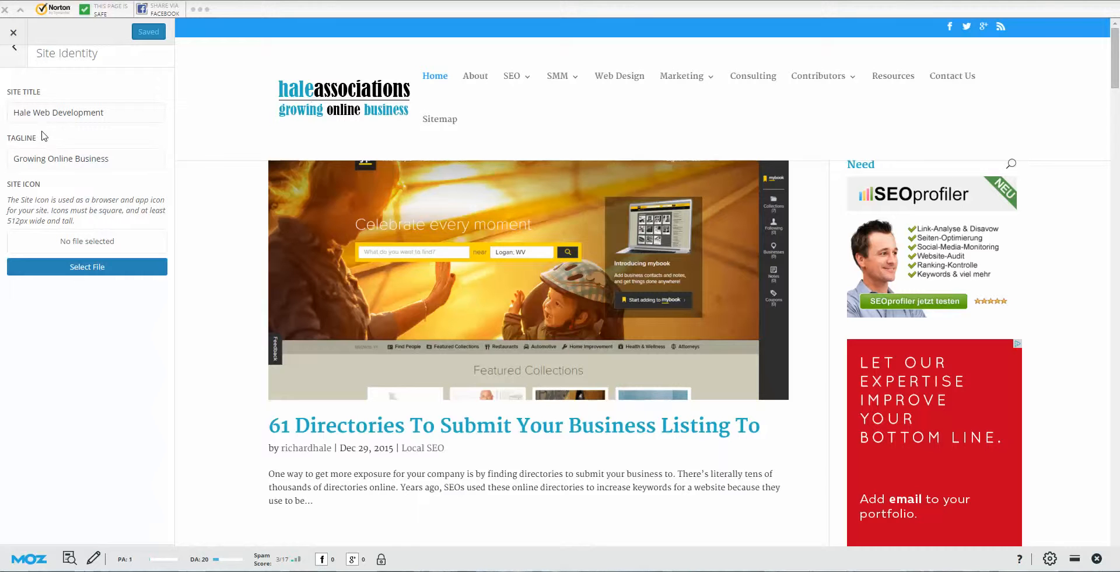
left_click(13, 50)
left_click(125, 114)
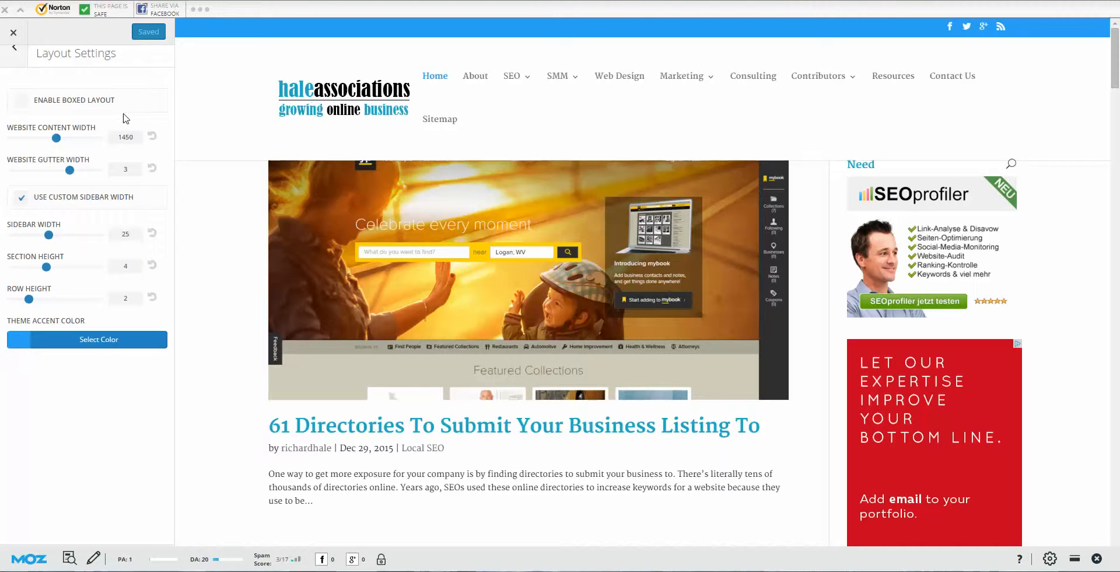
Step: Try boxed layout and turn it back off, then set website content width to 1440
left_click(24, 101)
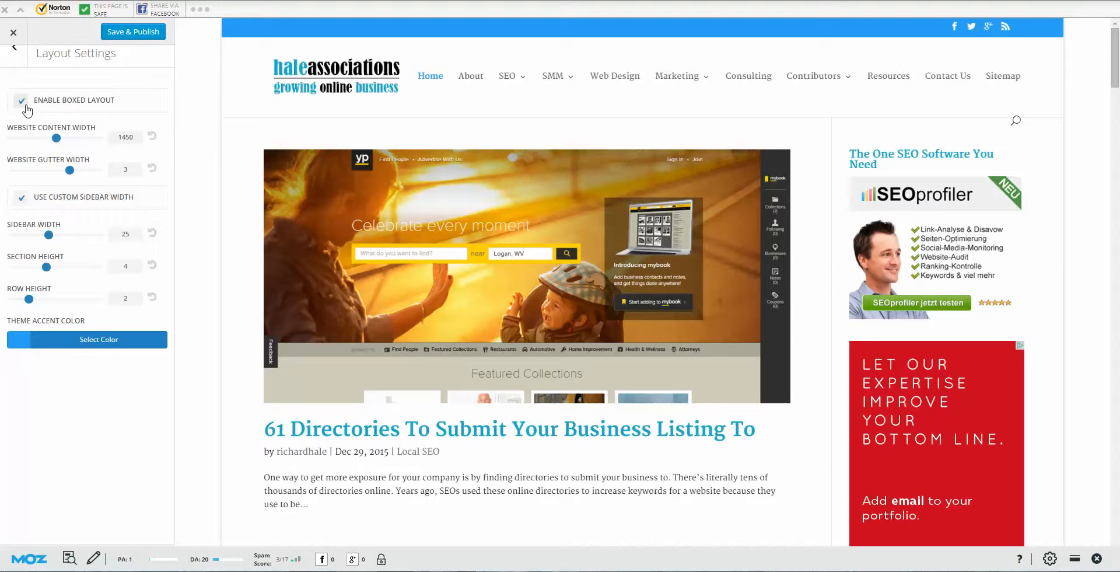
left_click(19, 104)
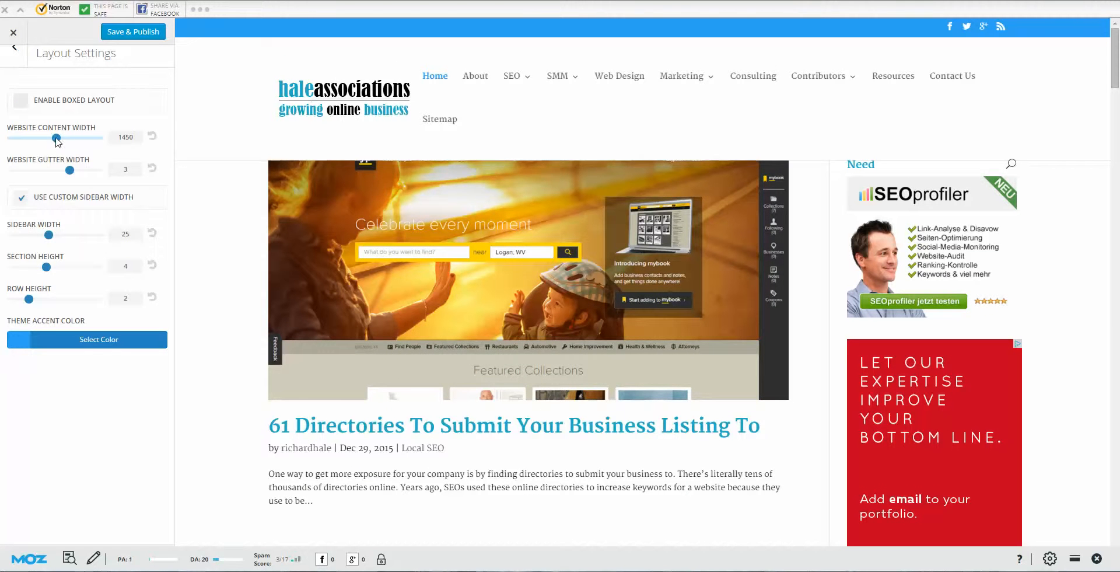
mouse_move(58, 140)
left_mouse_down()
mouse_move(70, 138)
mouse_move(57, 140)
left_mouse_up()
key("BackSpace")
key("BackSpace")
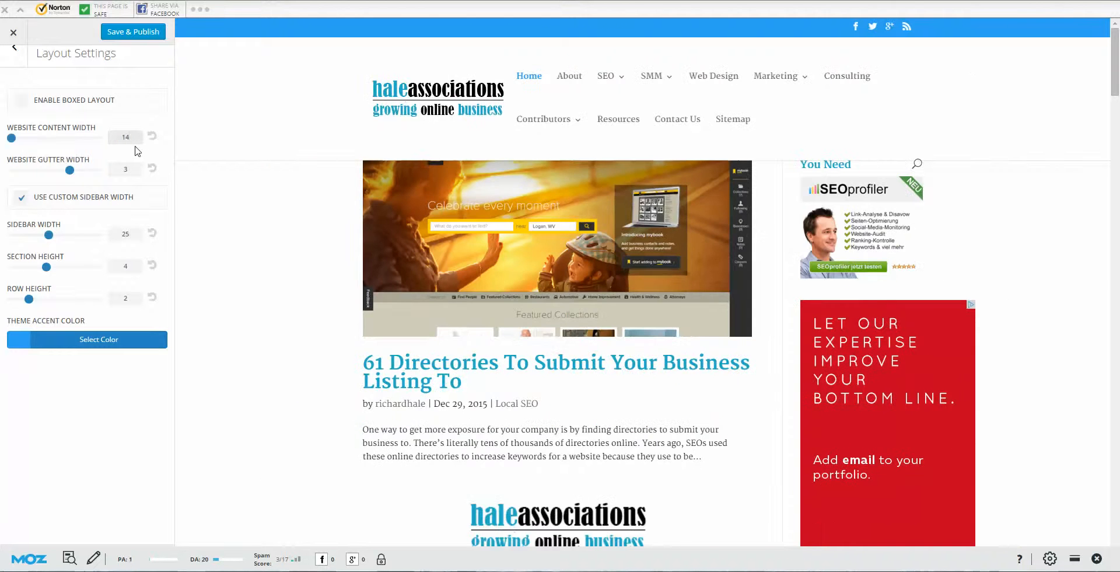
type("50")
key("ctrl+a")
type("192")
type("4")
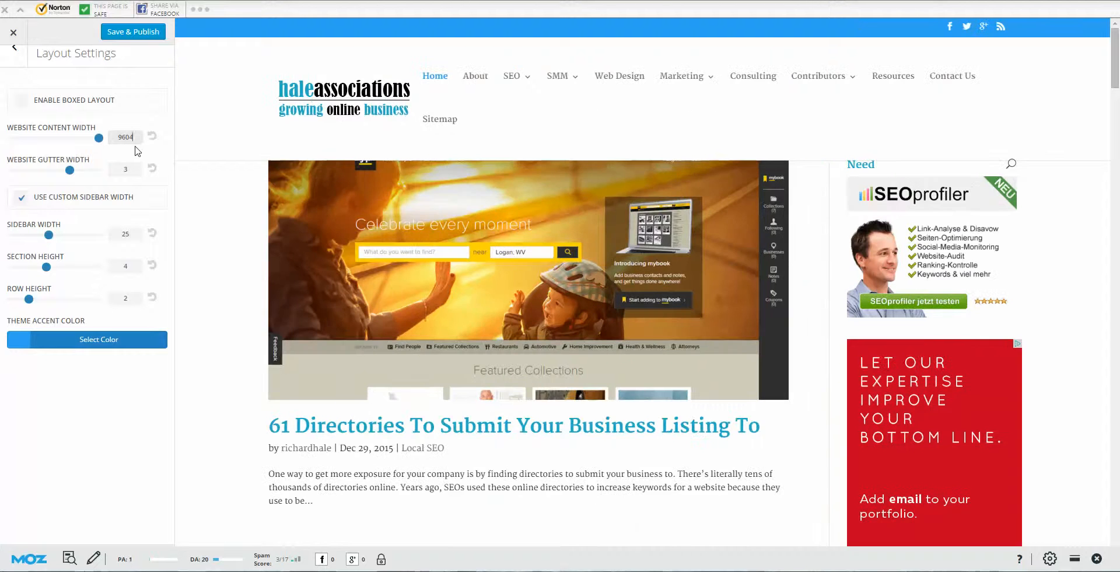
key("ctrl+a")
type("1")
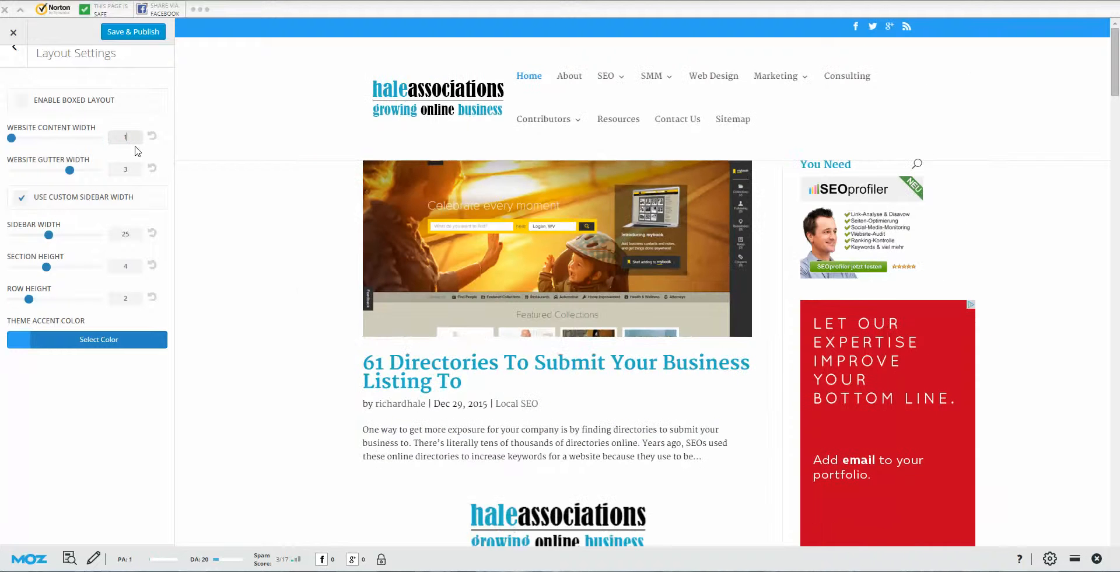
key("ctrl+a")
type("9604")
key("ctrl+a")
key("BackSpace")
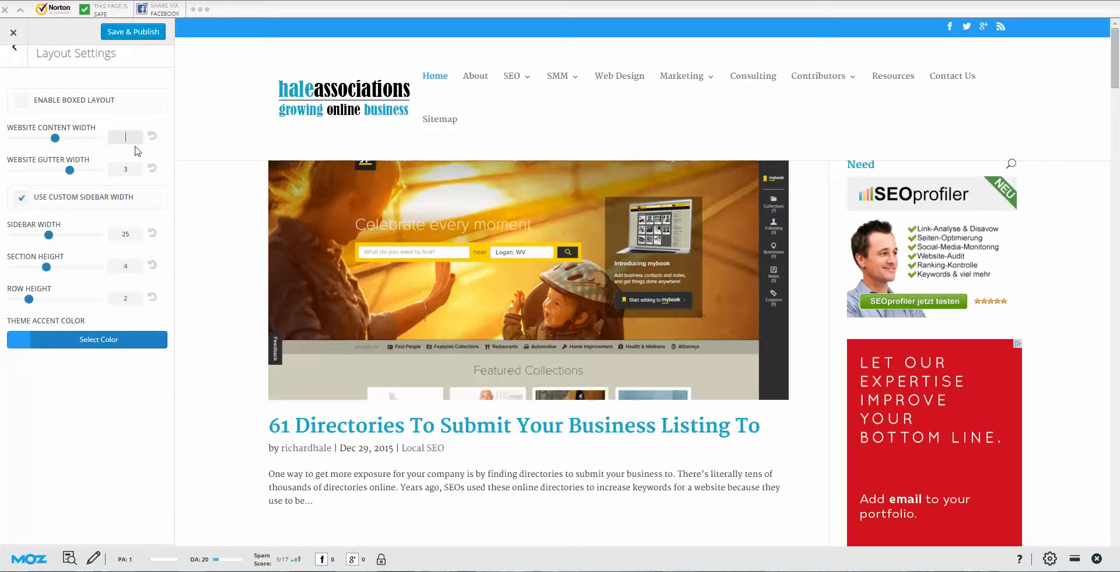
type("1440")
left_click_drag(58, 137, 60, 137)
left_click(36, 122)
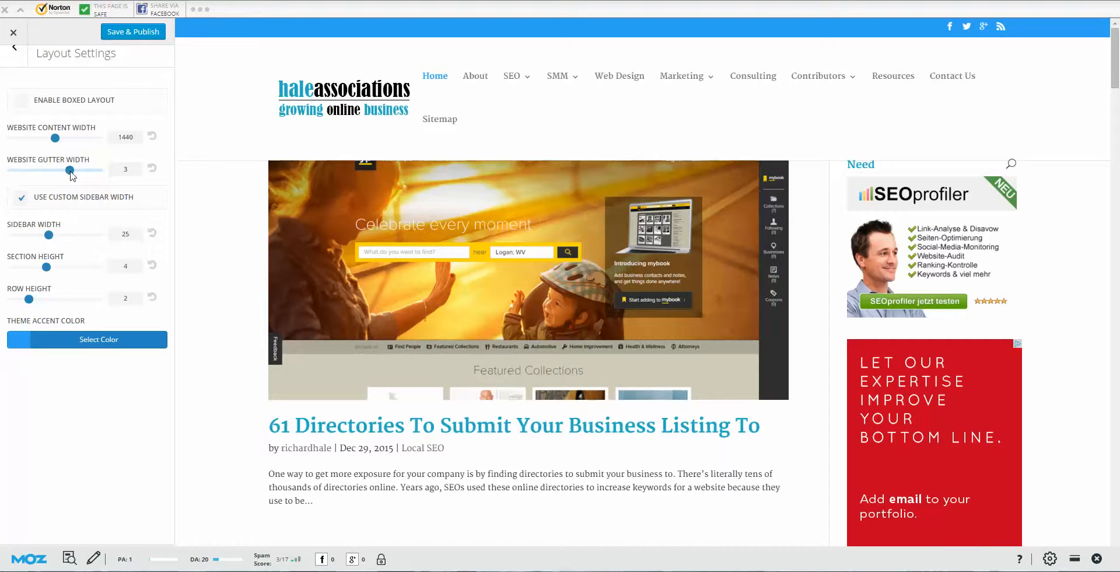
Step: Try a narrower gutter width and keep custom sidebar width enabled, then return to General Settings
mouse_move(63, 170)
left_mouse_down()
mouse_move(25, 170)
mouse_move(92, 173)
mouse_move(82, 172)
left_mouse_up()
left_click(21, 200)
left_click(21, 201)
left_click(14, 49)
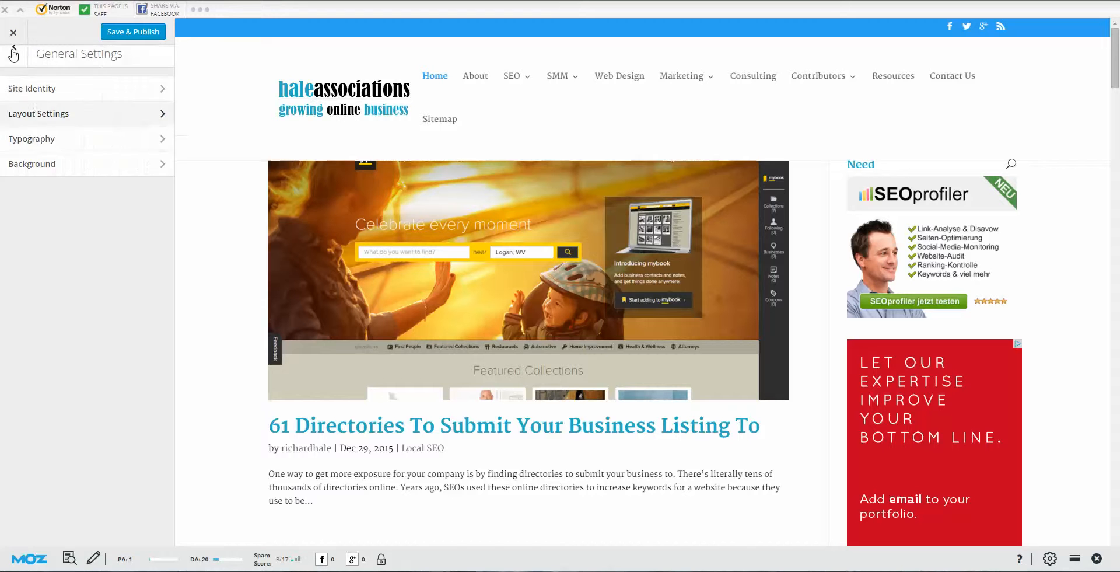
Step: In Typography, show the Body Link Color picker at #2ea3f2 and review the font options
left_click(154, 140)
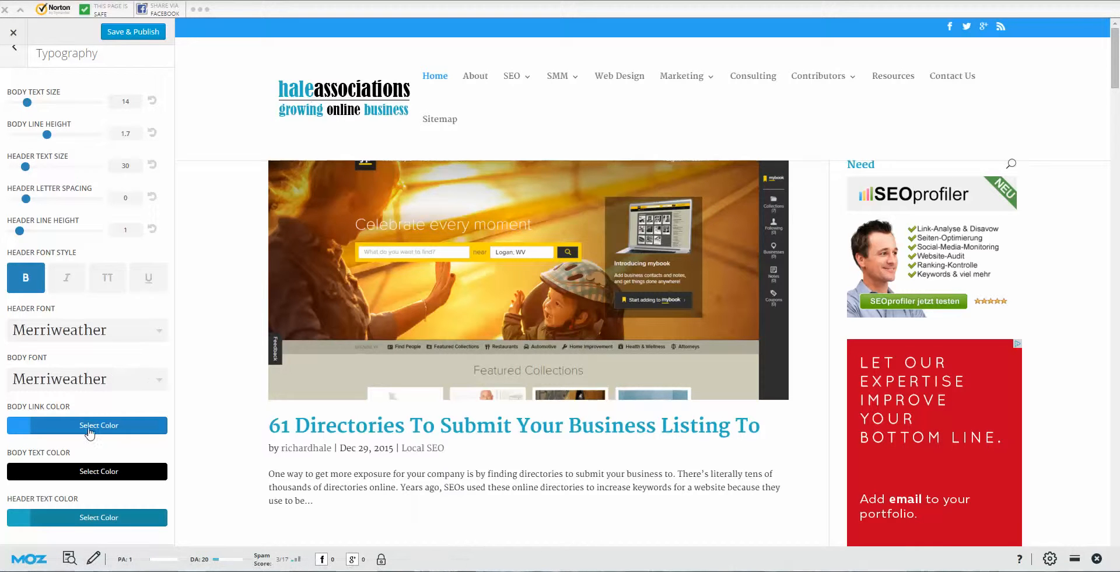
left_click_drag(86, 429, 90, 444)
left_click(23, 424)
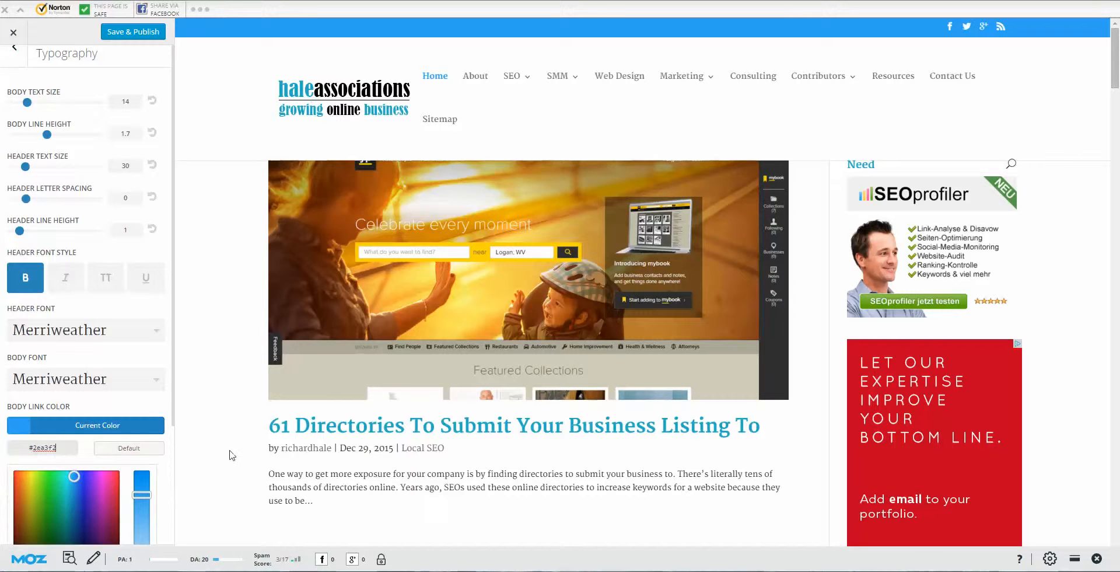
scroll(210, 455, "down", 3)
scroll(83, 520, "down", 1)
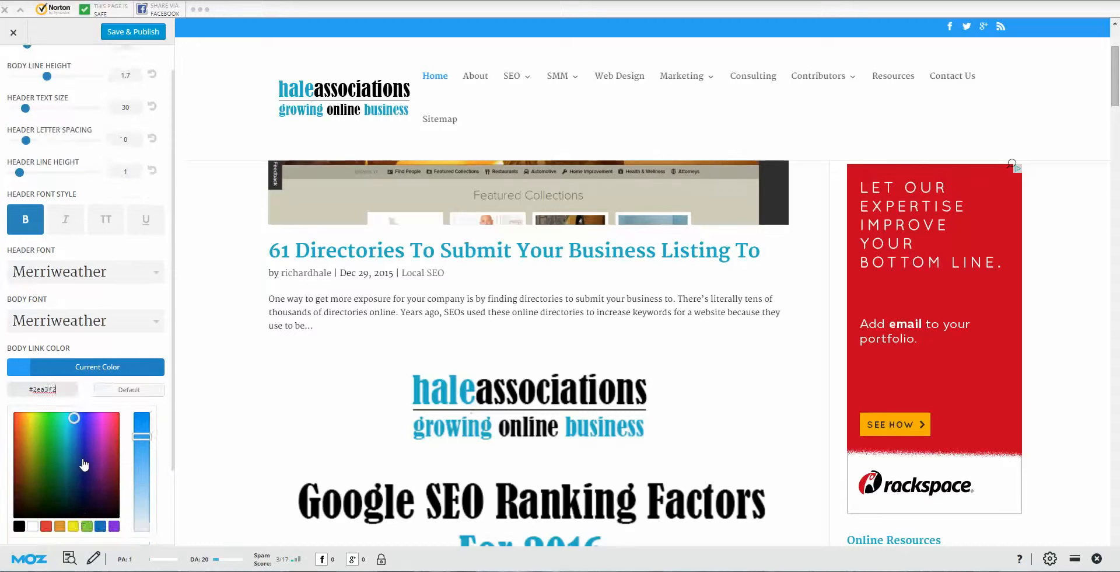
scroll(76, 437, "down", 2)
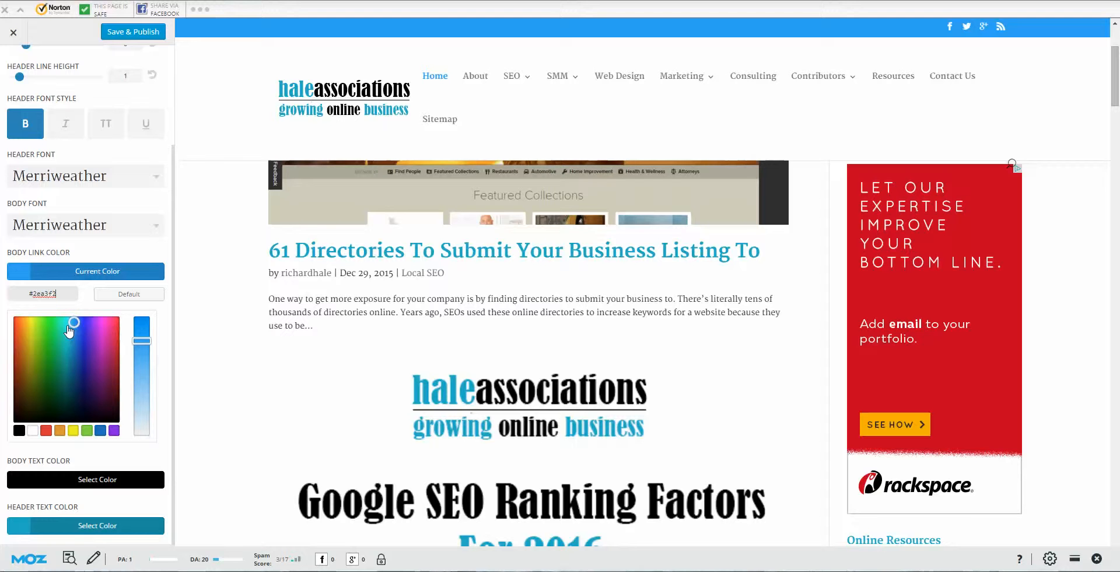
scroll(120, 262, "up", 3)
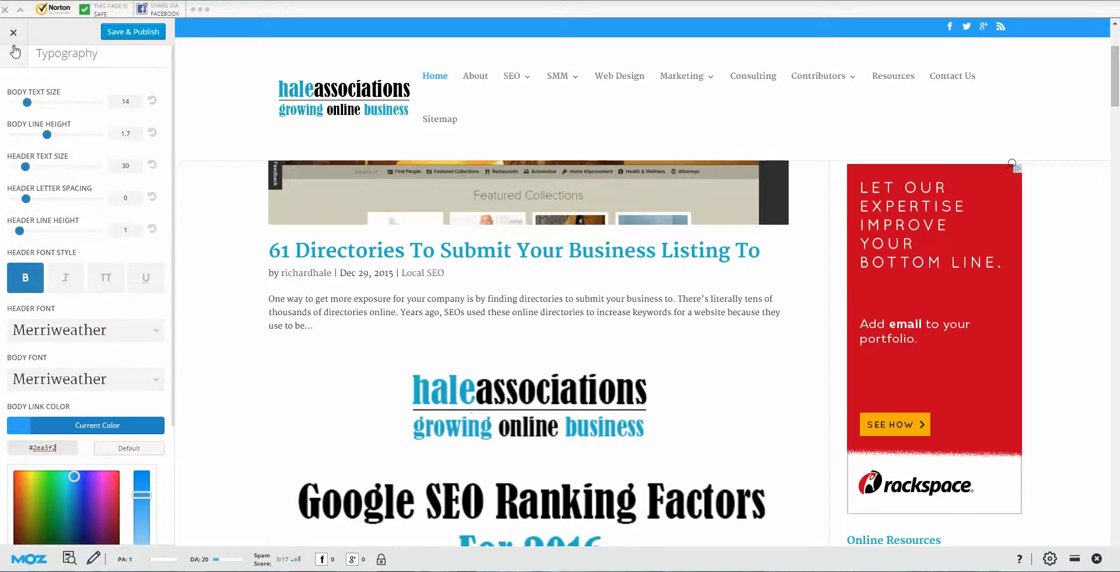
Step: Glance at the Background settings, then show Header & Navigation's Header Format options
left_click(14, 52)
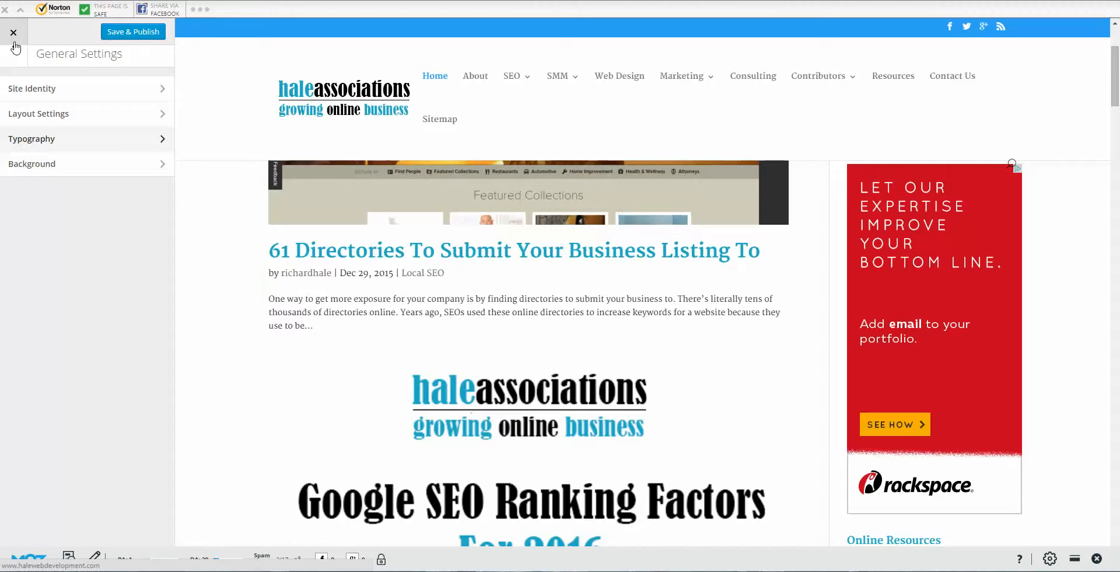
left_click(141, 169)
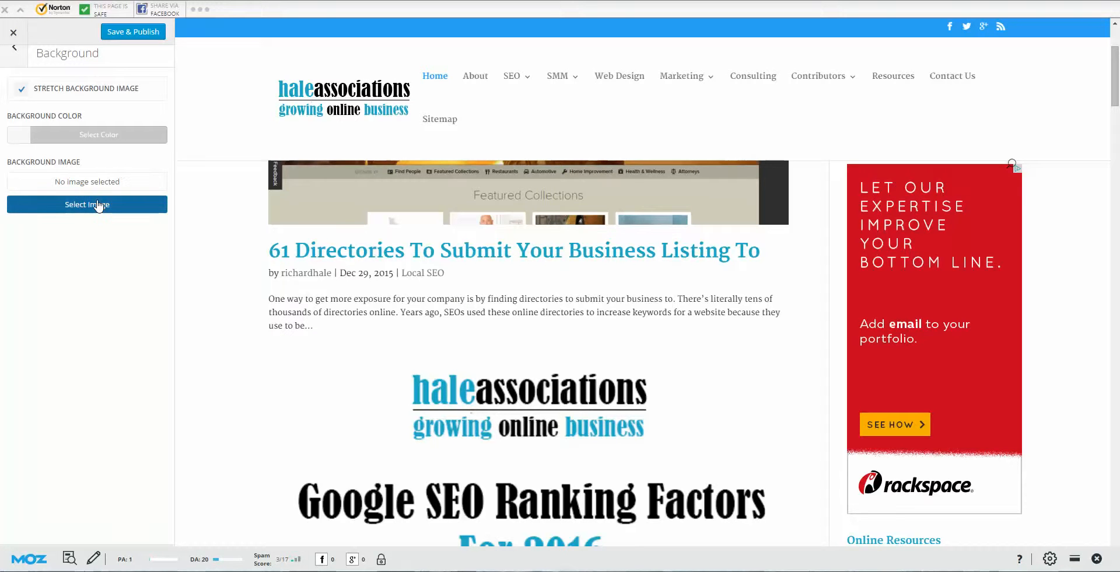
left_click(15, 49)
left_click(16, 56)
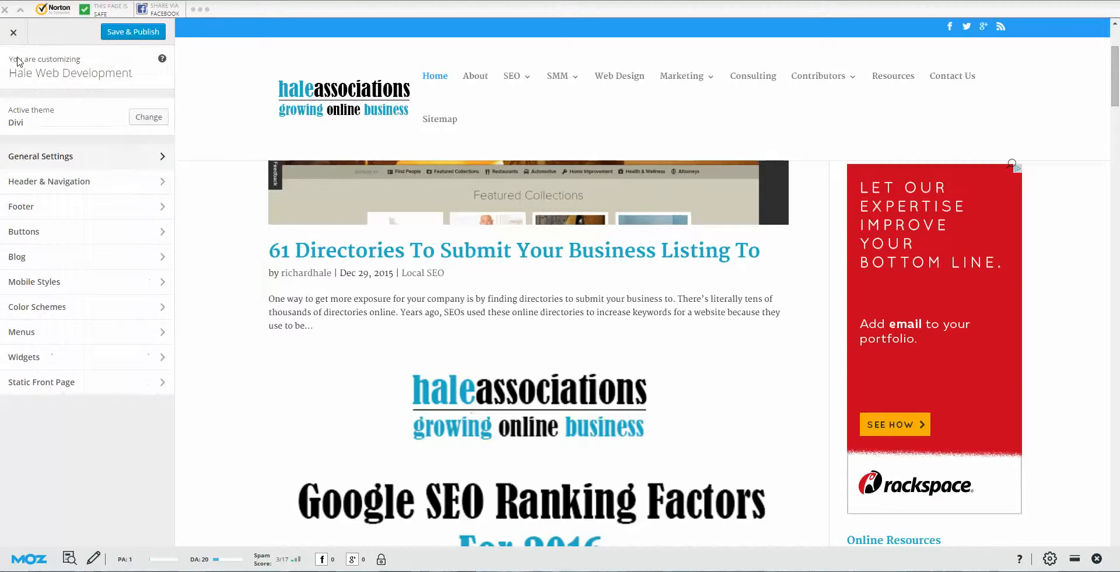
left_click(143, 182)
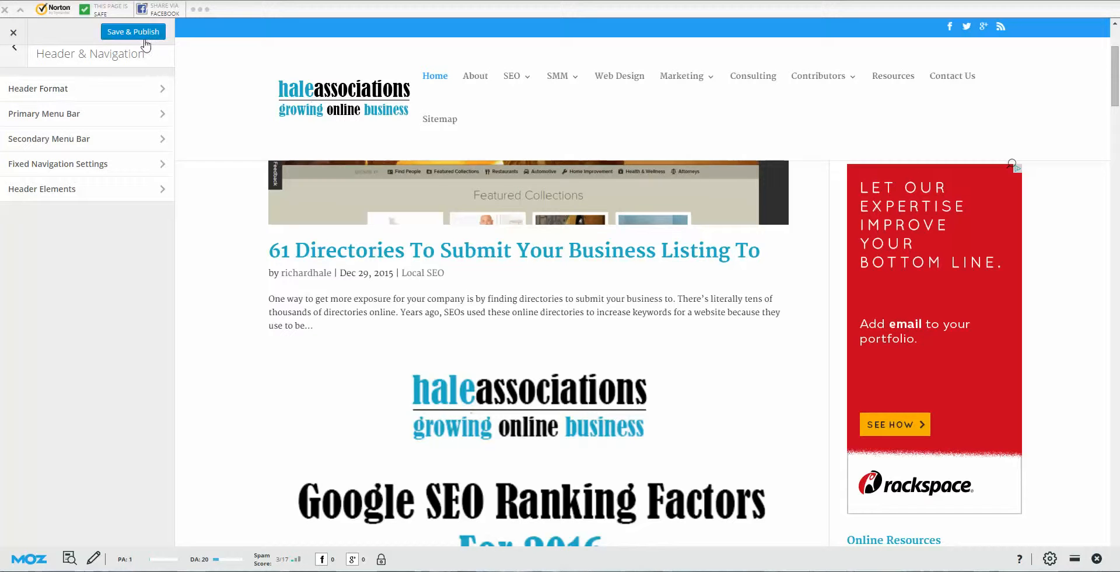
left_click(163, 93)
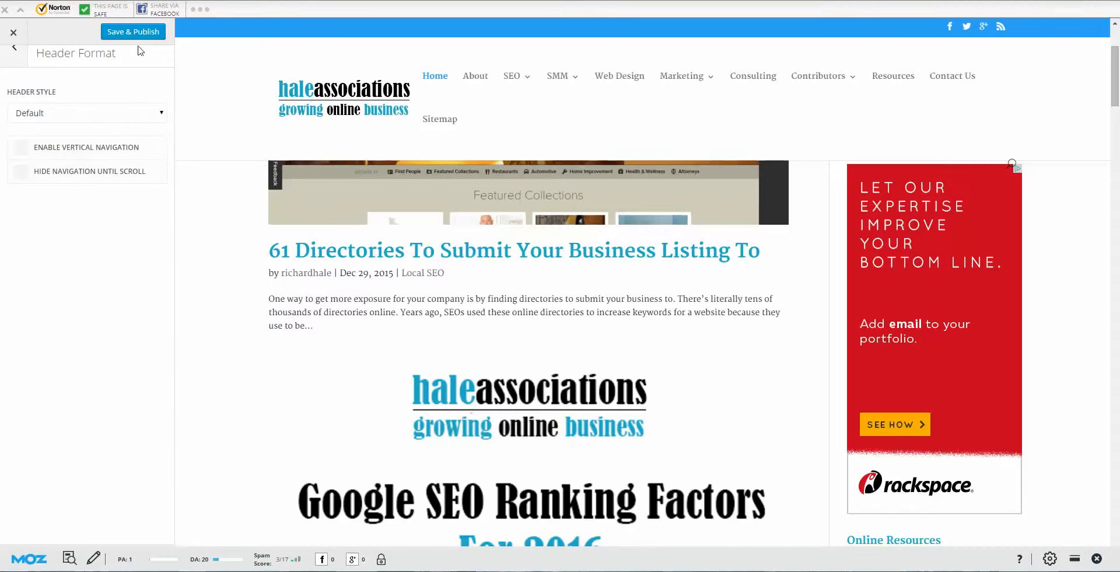
left_click(21, 151)
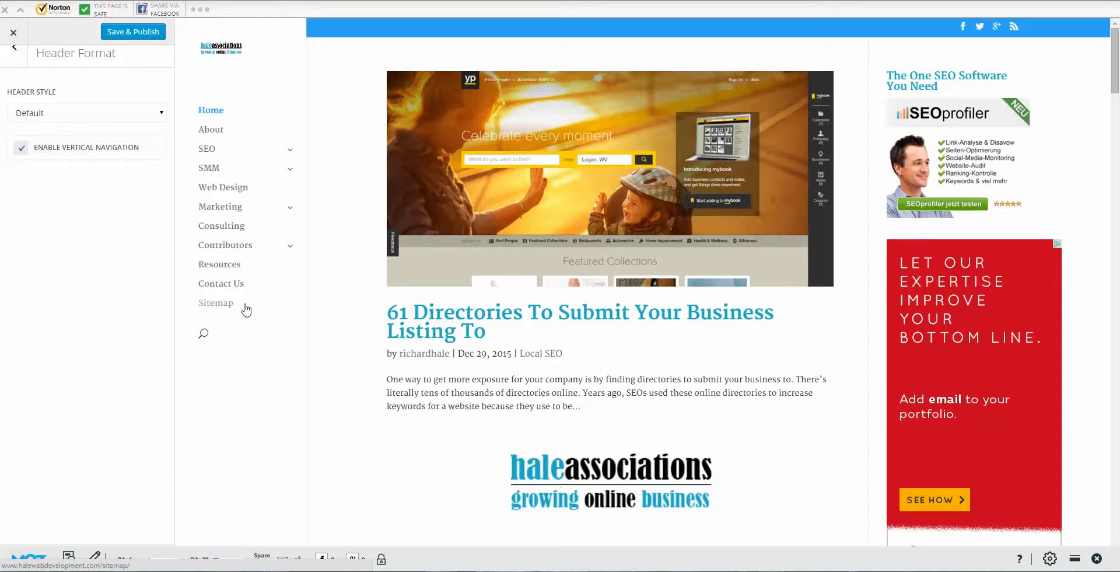
left_click(21, 153)
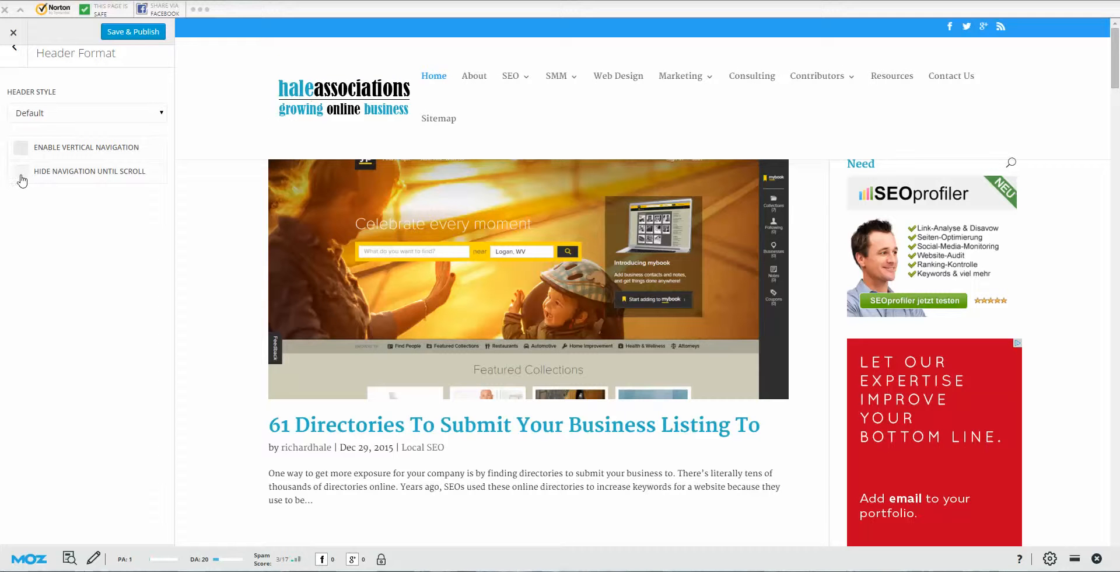
left_click(21, 173)
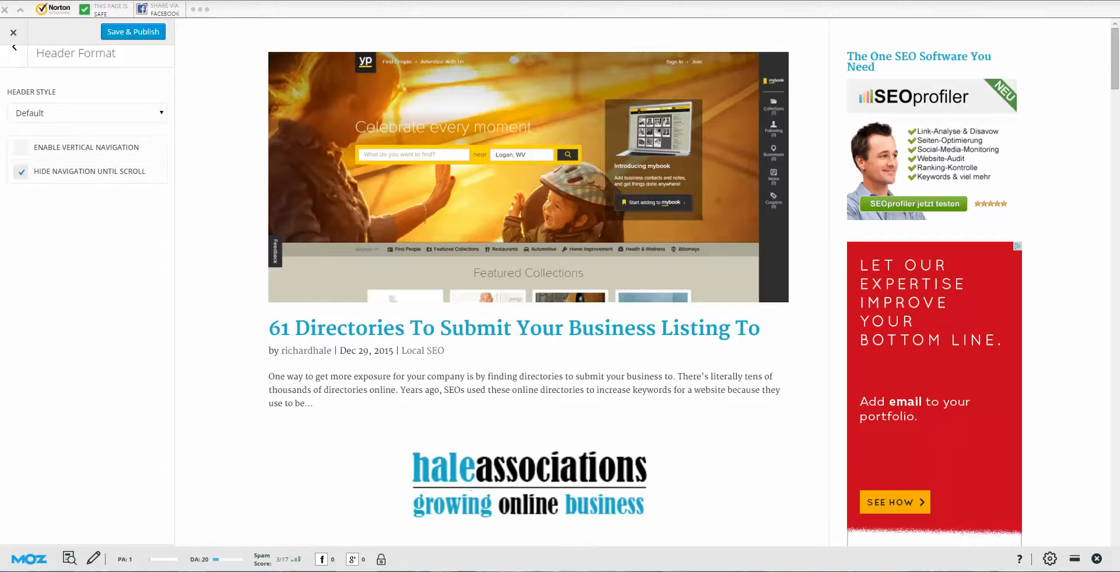
scroll(589, 185, "down", 2)
scroll(589, 185, "down", 8)
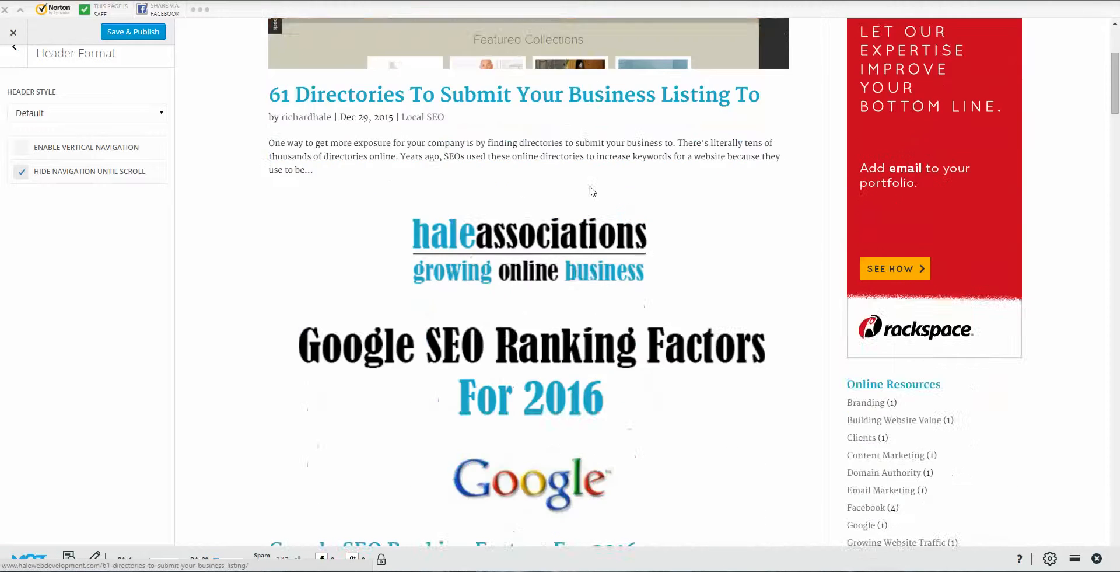
scroll(591, 204, "down", 3)
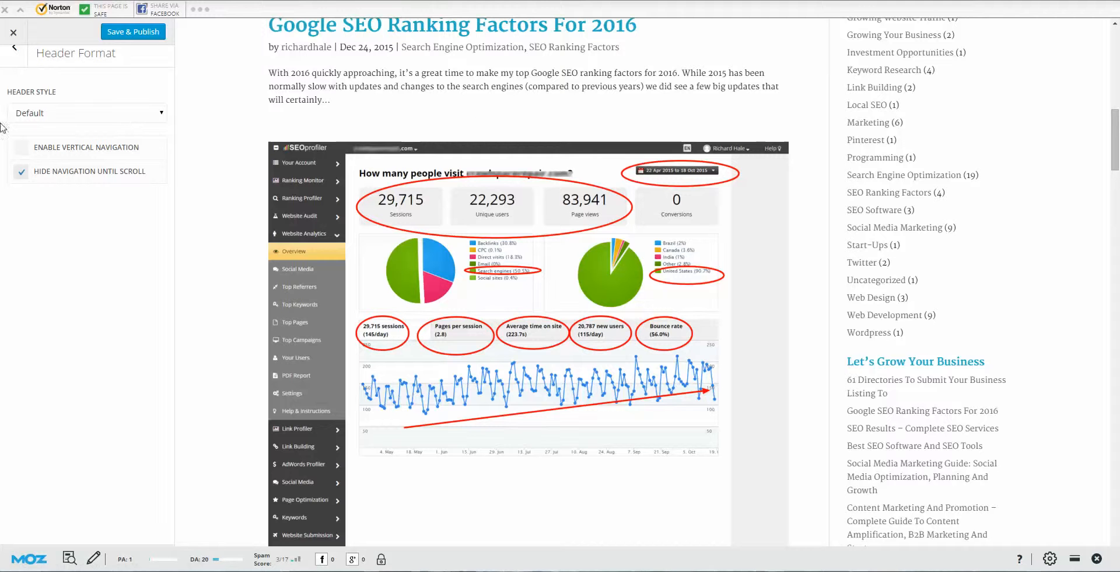
left_click(21, 172)
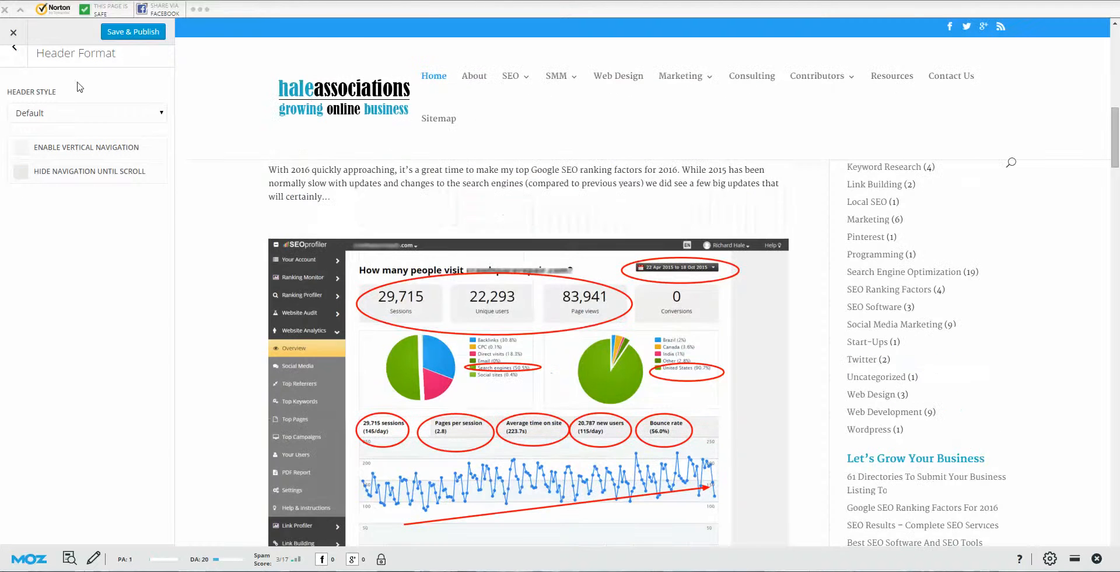
left_click(16, 58)
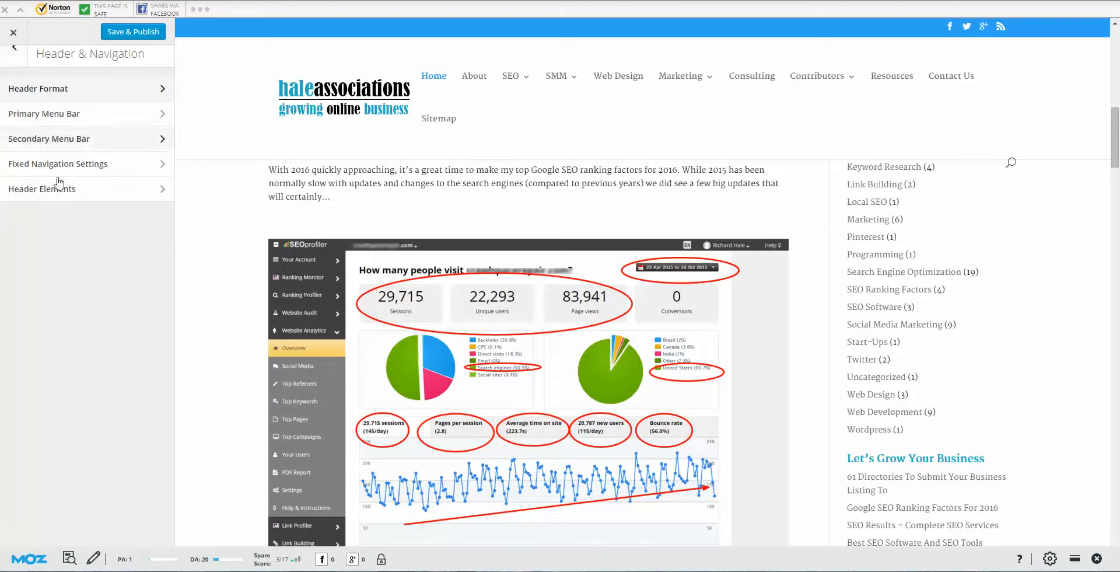
Step: In Primary Menu Bar, toggle Make Full Width and Hide Logo Image on, then back off
left_click(137, 120)
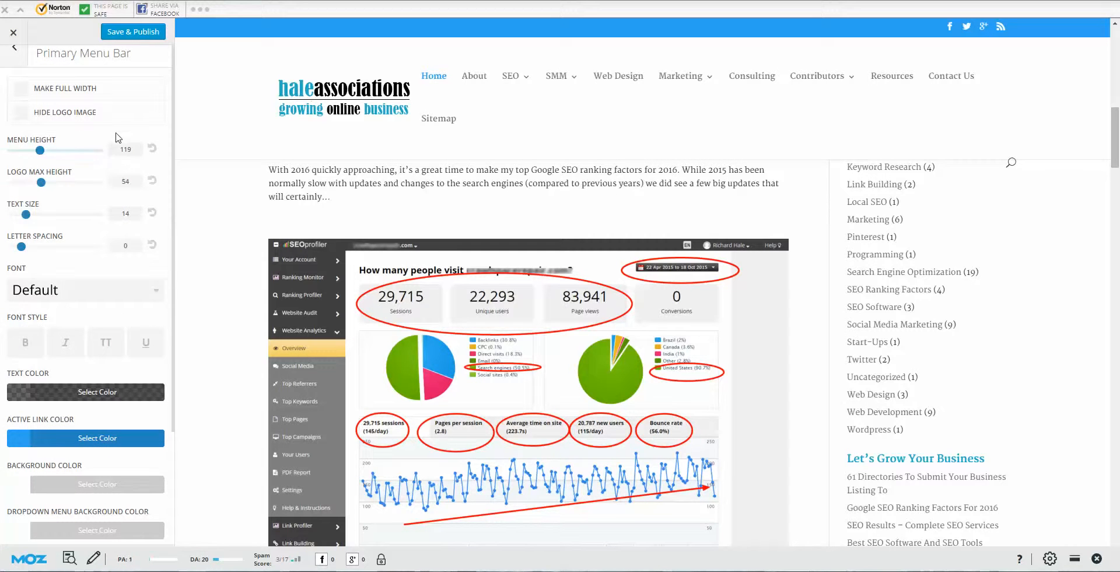
left_click(23, 93)
left_click(23, 92)
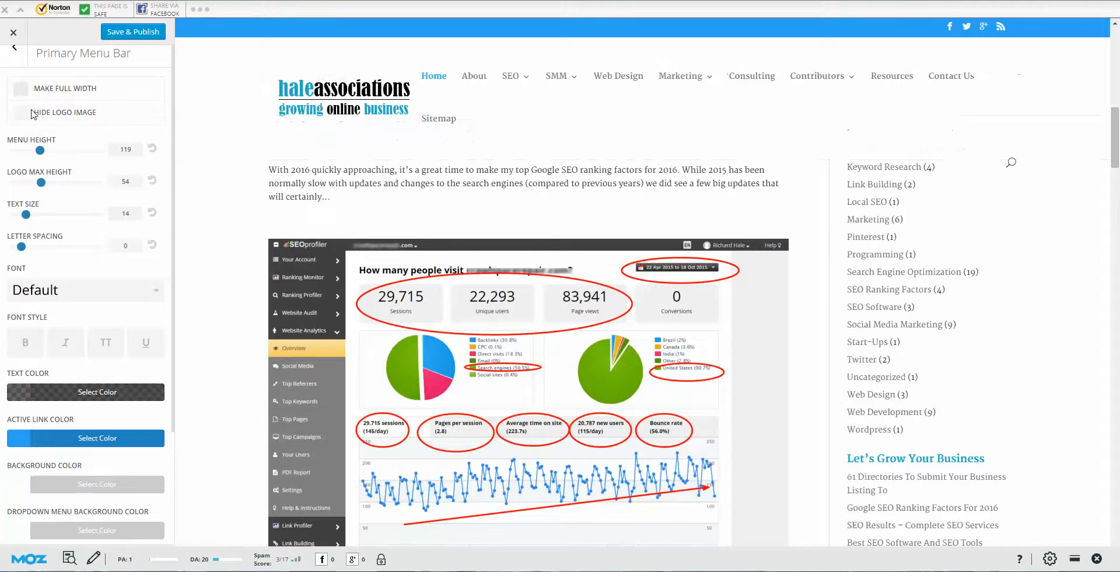
left_click(25, 113)
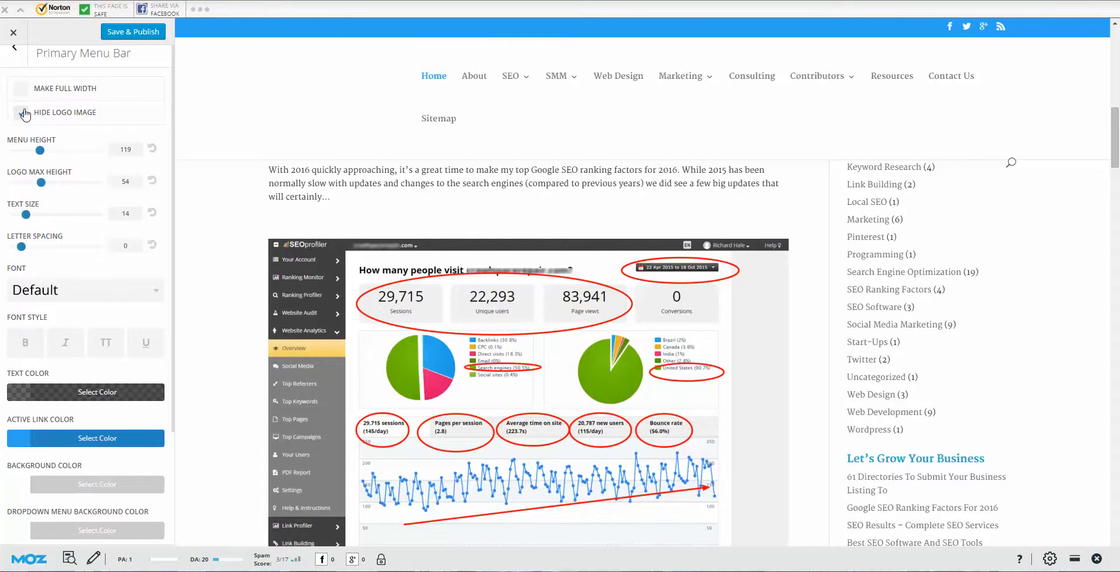
left_click(24, 113)
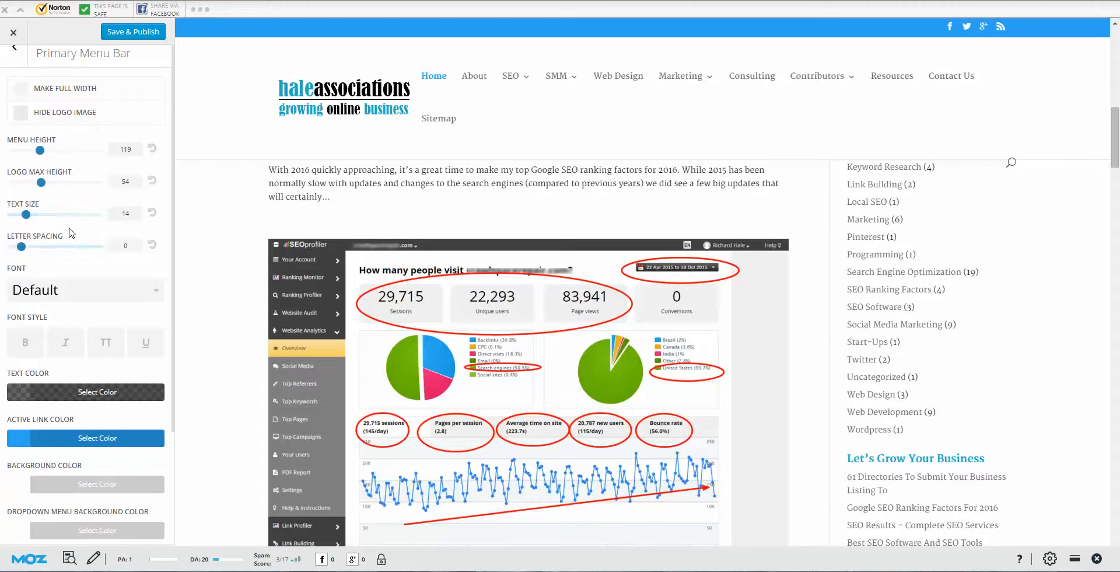
Step: Browse the list of fonts available for the primary menu
scroll(71, 231, "down", 2)
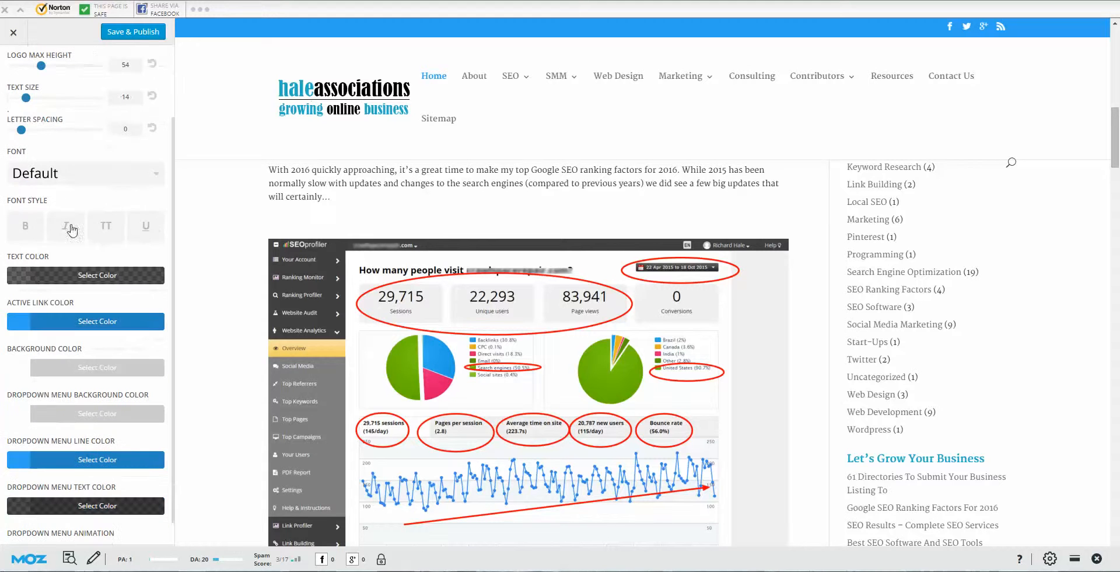
left_click(124, 179)
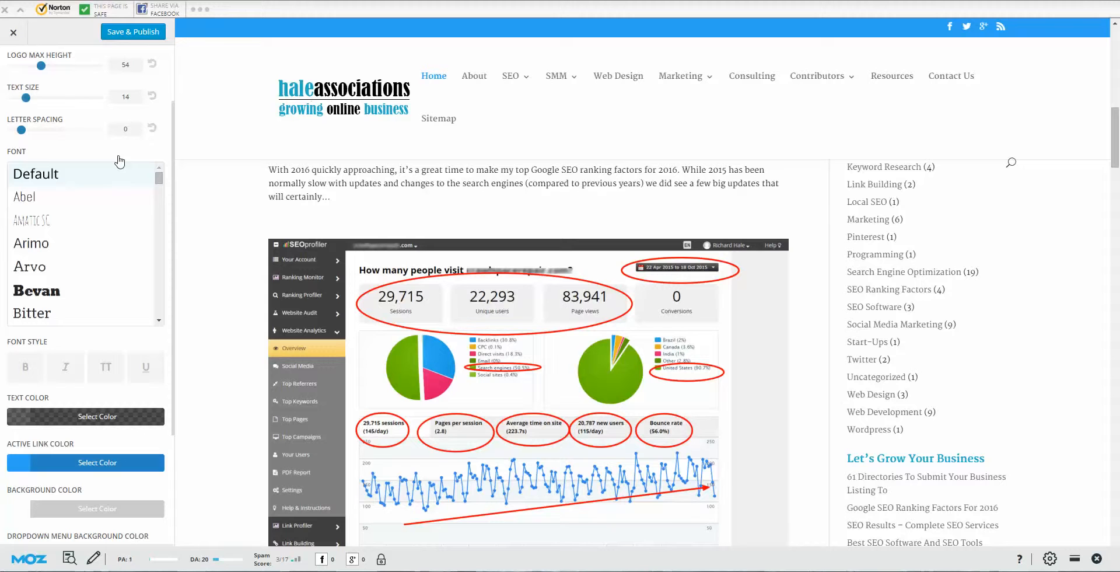
scroll(122, 182, "down", 3)
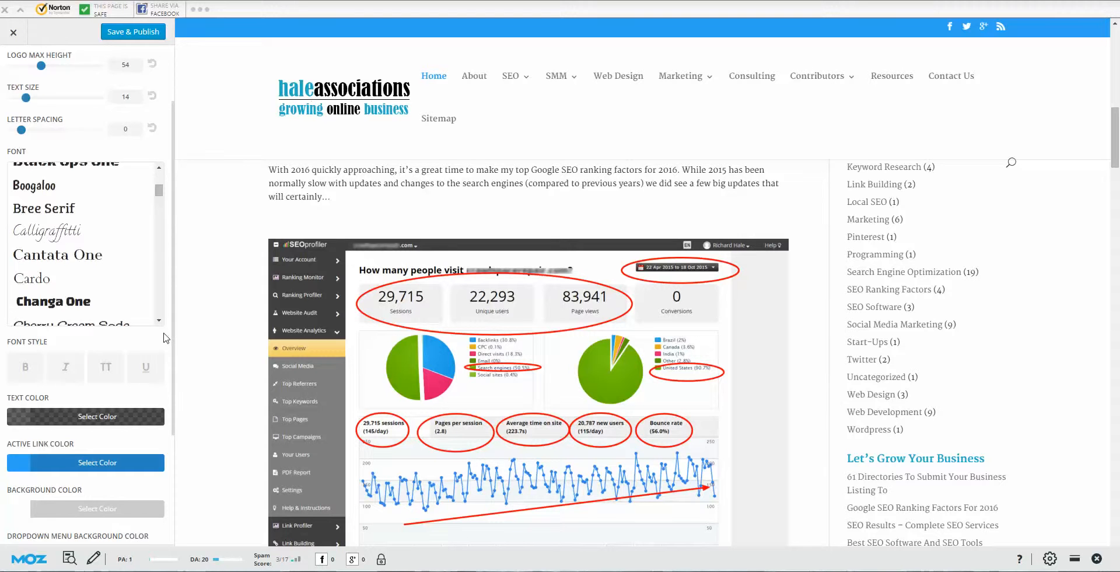
scroll(166, 333, "down", 2)
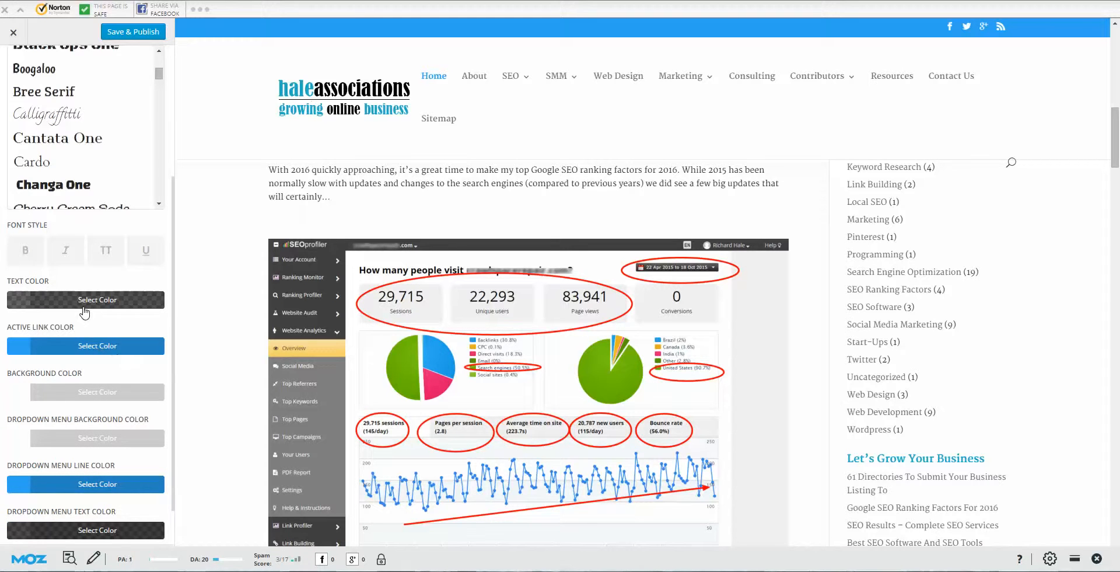
scroll(73, 297, "down", 1)
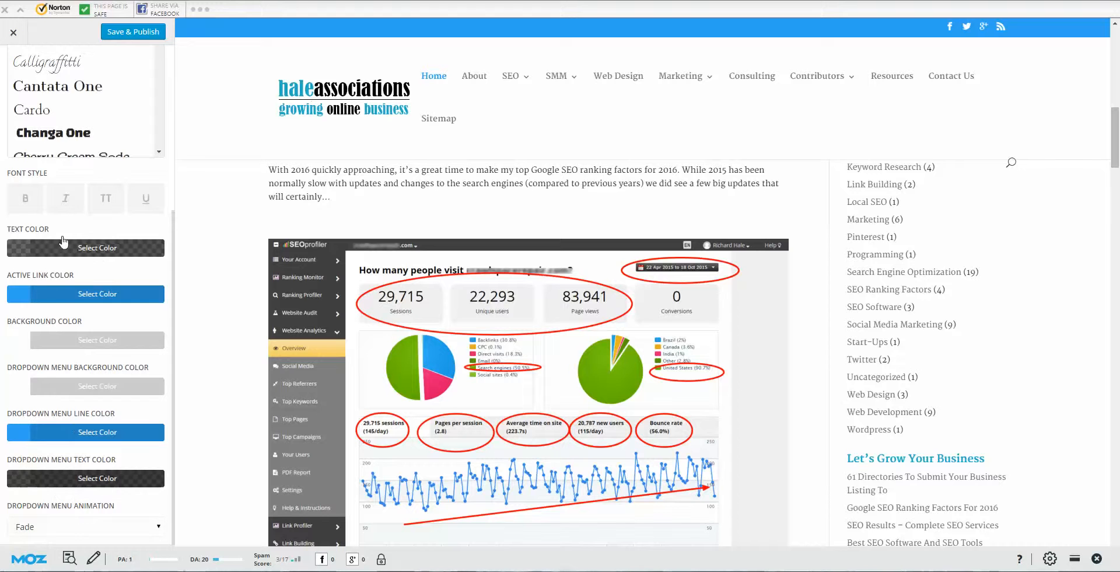
scroll(66, 408, "up", 5)
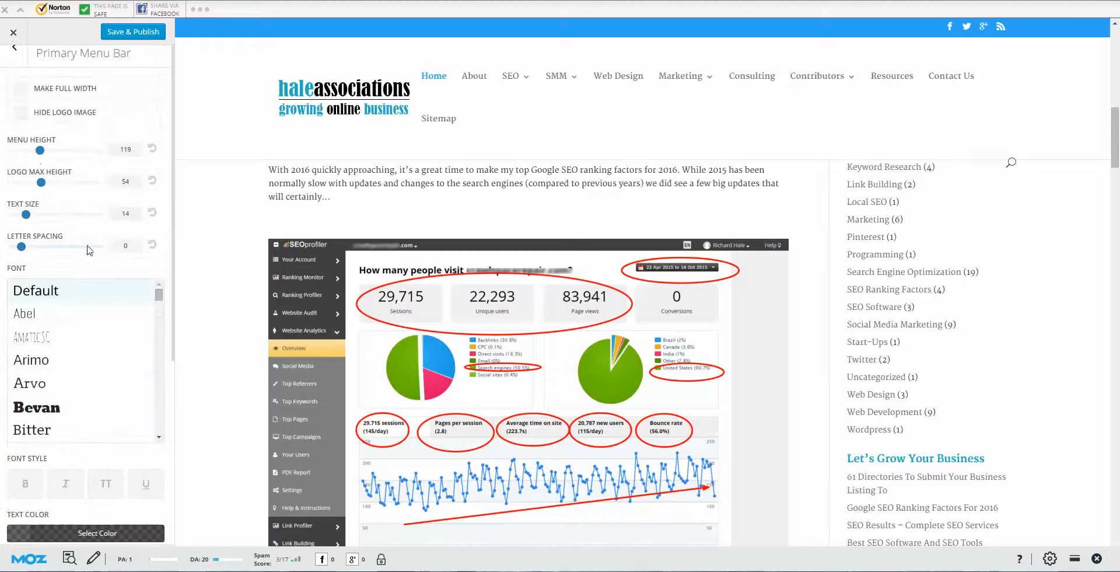
Step: Review the Secondary Menu Bar settings (text size 12, letter spacing 0) and return to Header & Navigation
left_click(14, 48)
left_click(150, 139)
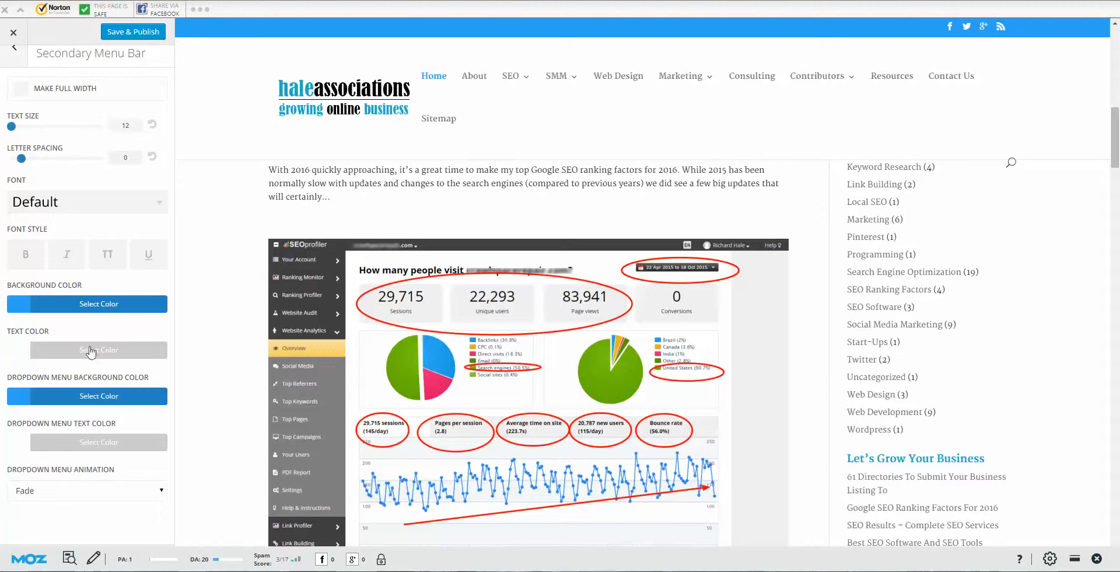
left_click(16, 50)
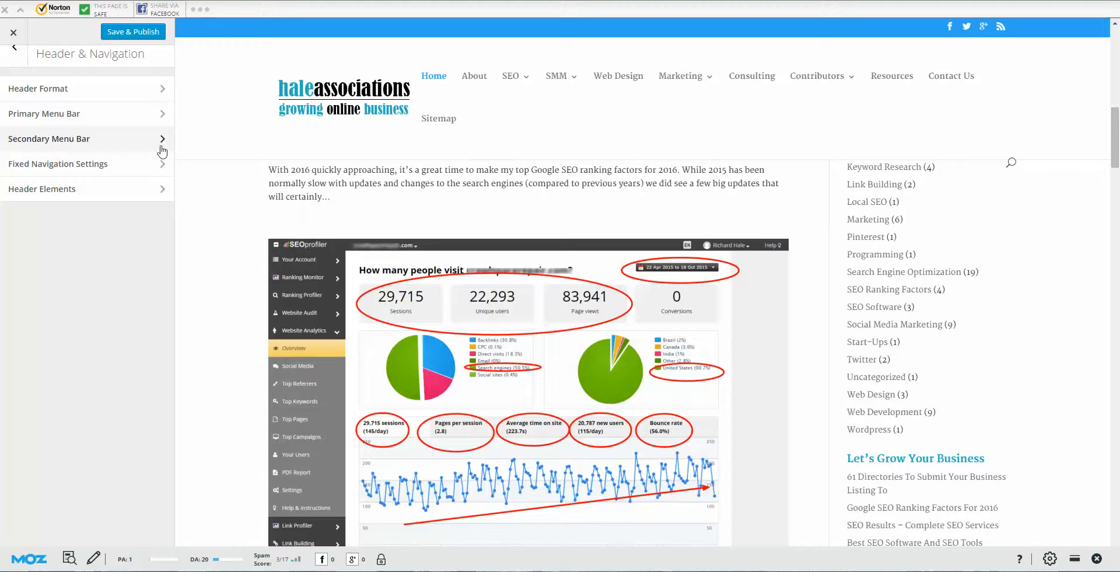
Step: Review Fixed Navigation settings (menu height 40, text size 14) with the About page previewed
left_click(122, 170)
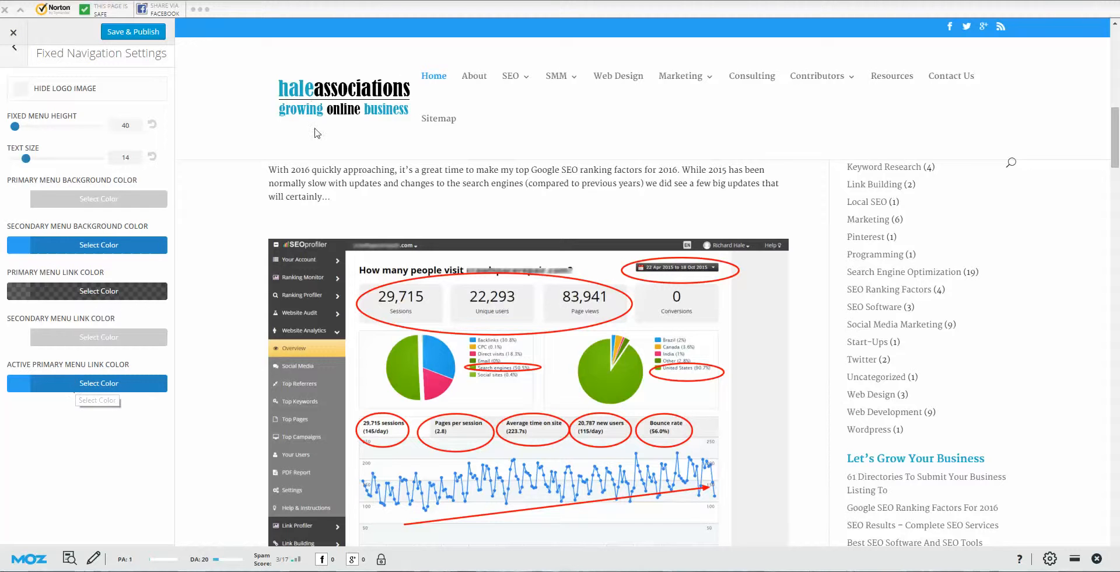
left_click(474, 78)
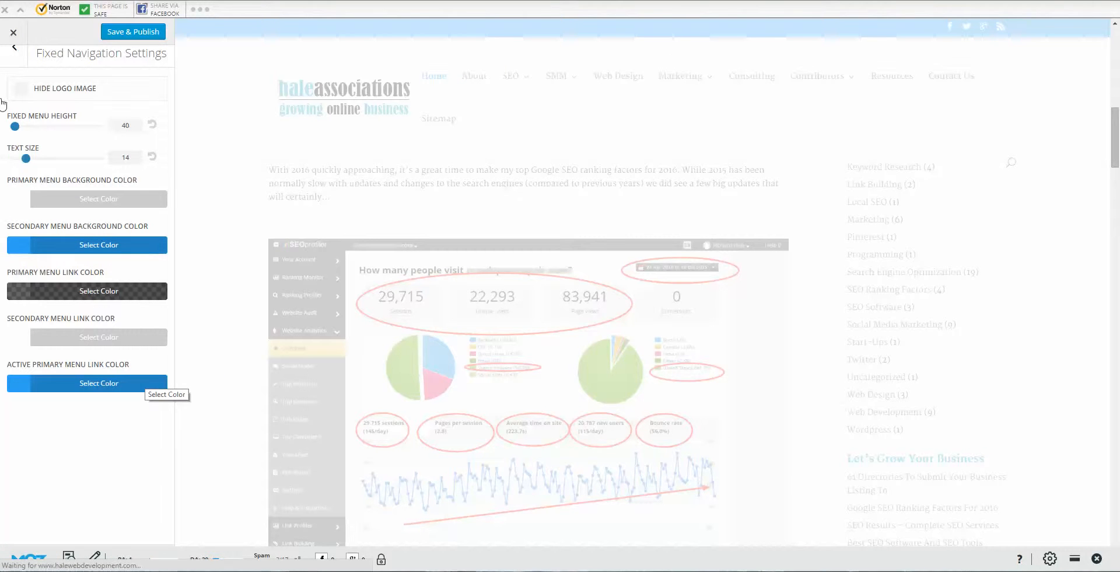
left_click(14, 55)
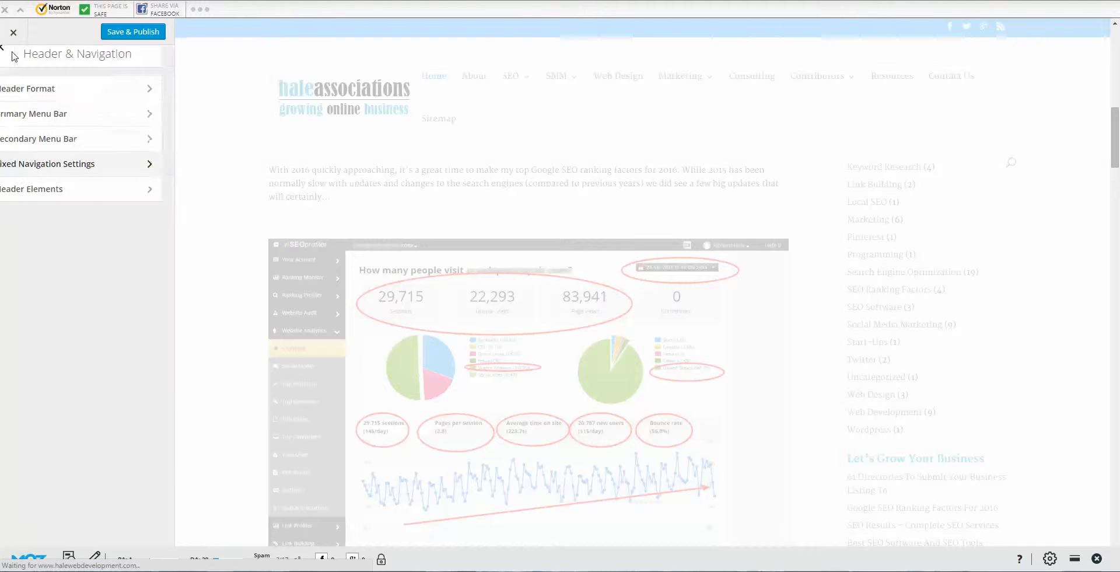
Step: In Header Elements, enter the contact phone number and the contact e-mail address
left_click(145, 191)
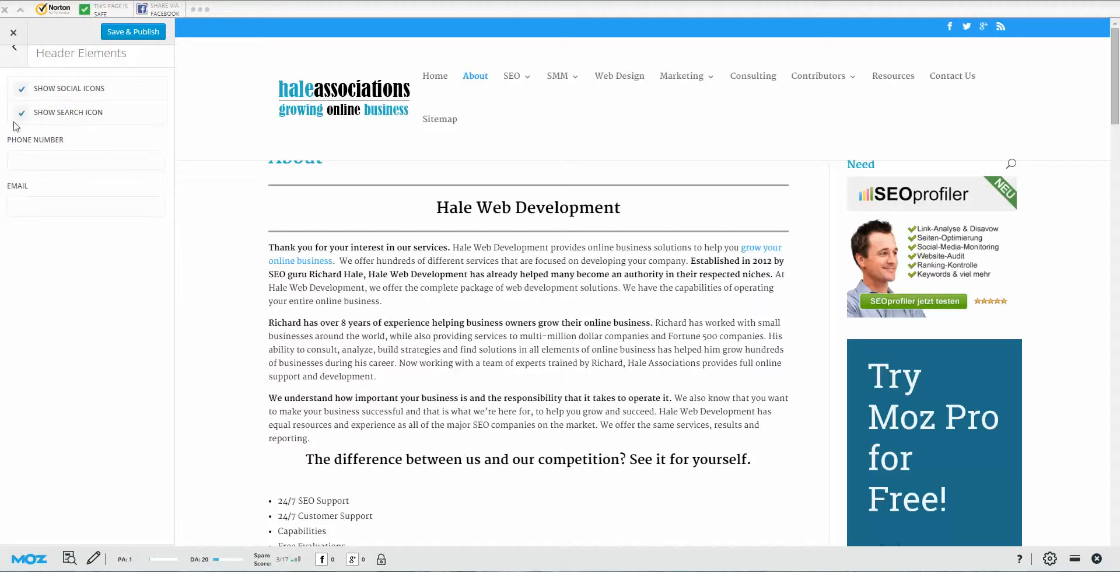
left_click(76, 156)
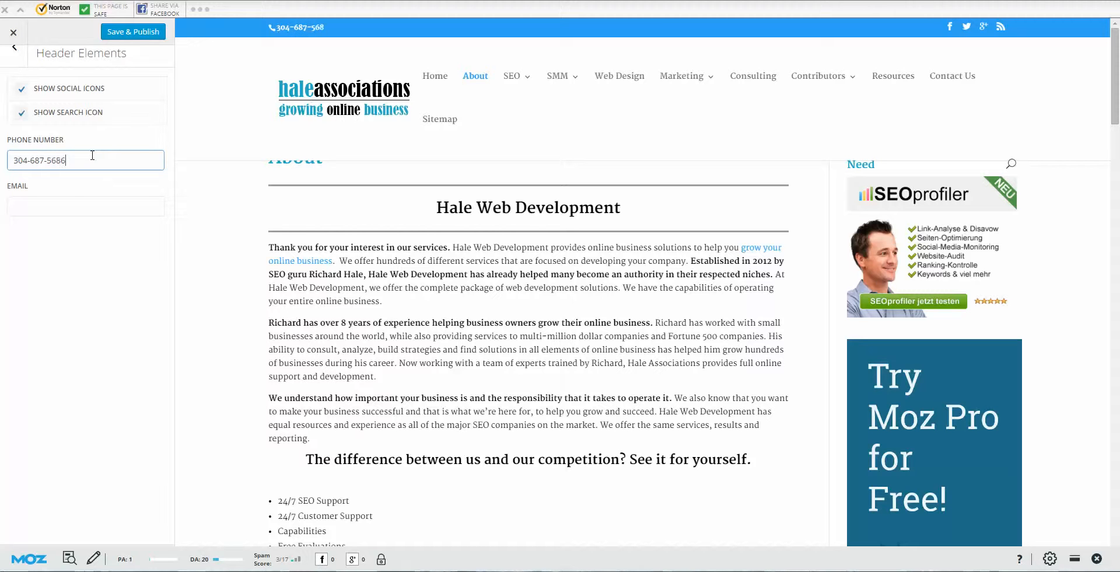
left_click(65, 204)
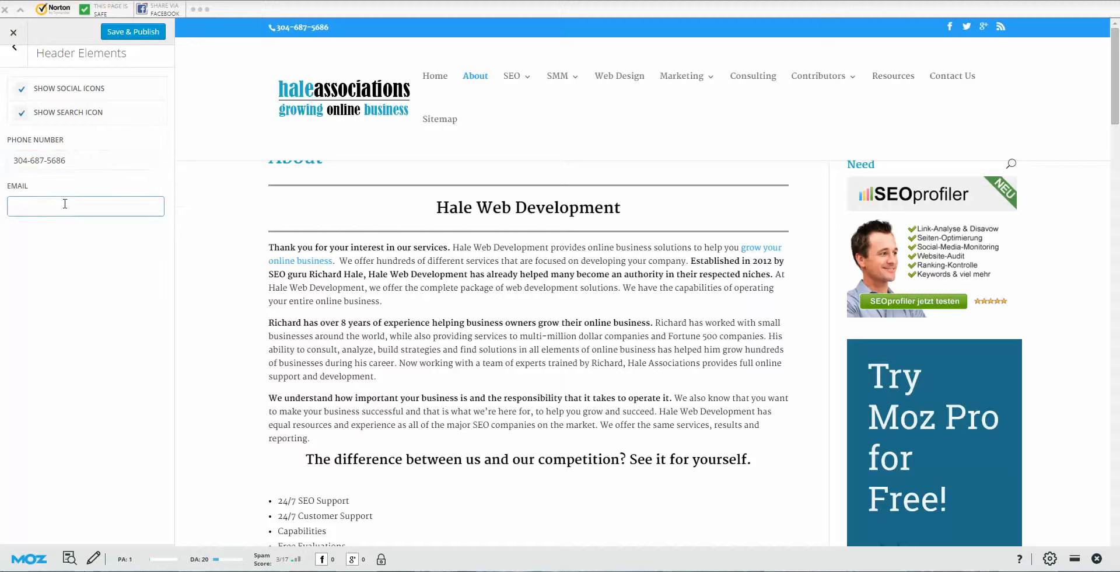
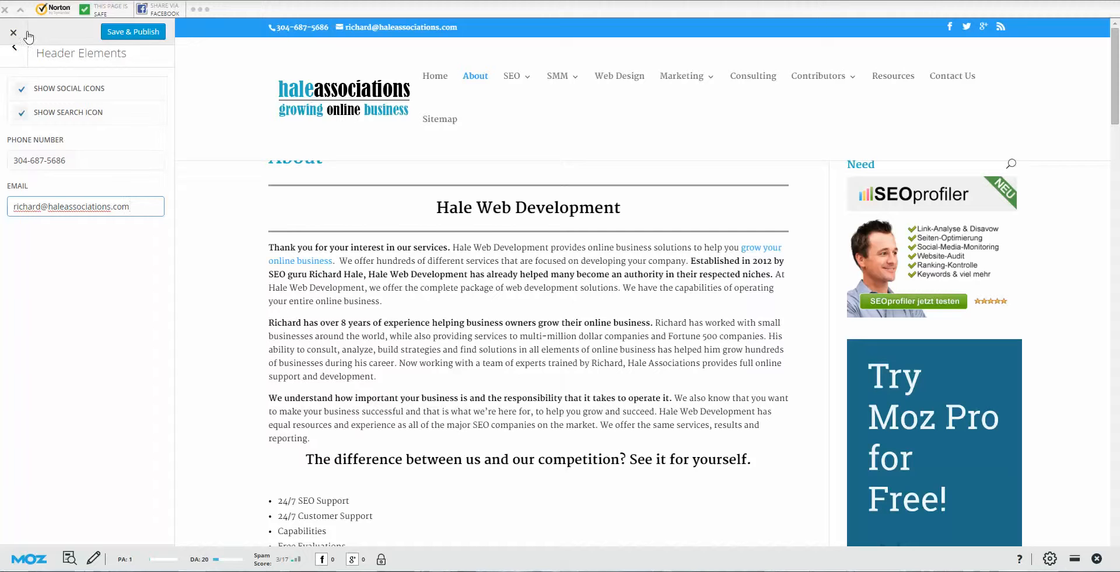
Step: Save & Publish the header contact details and return to the main Customizer list
left_click(152, 38)
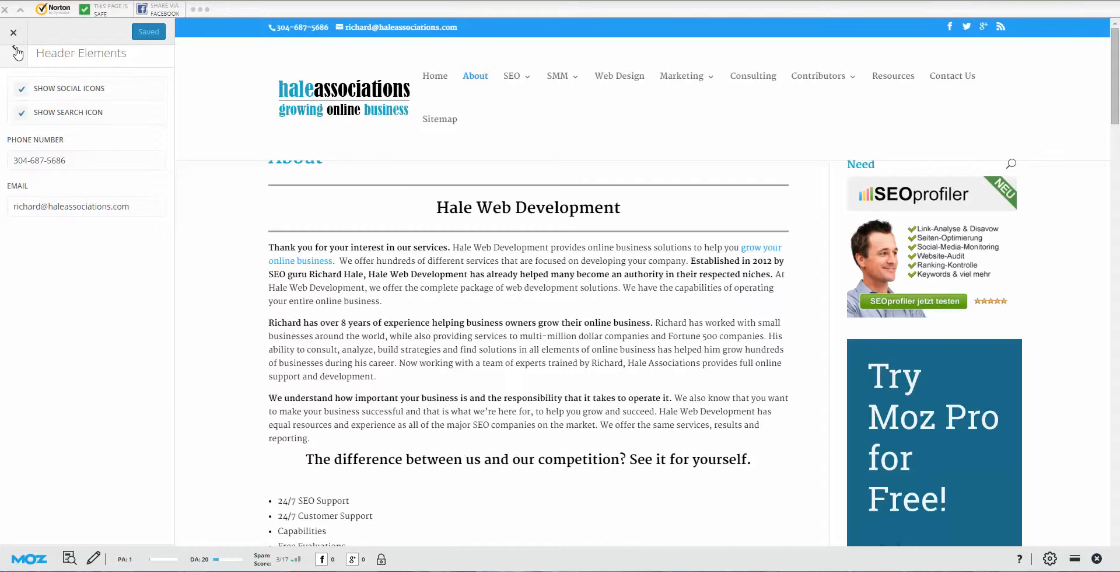
left_click(15, 52)
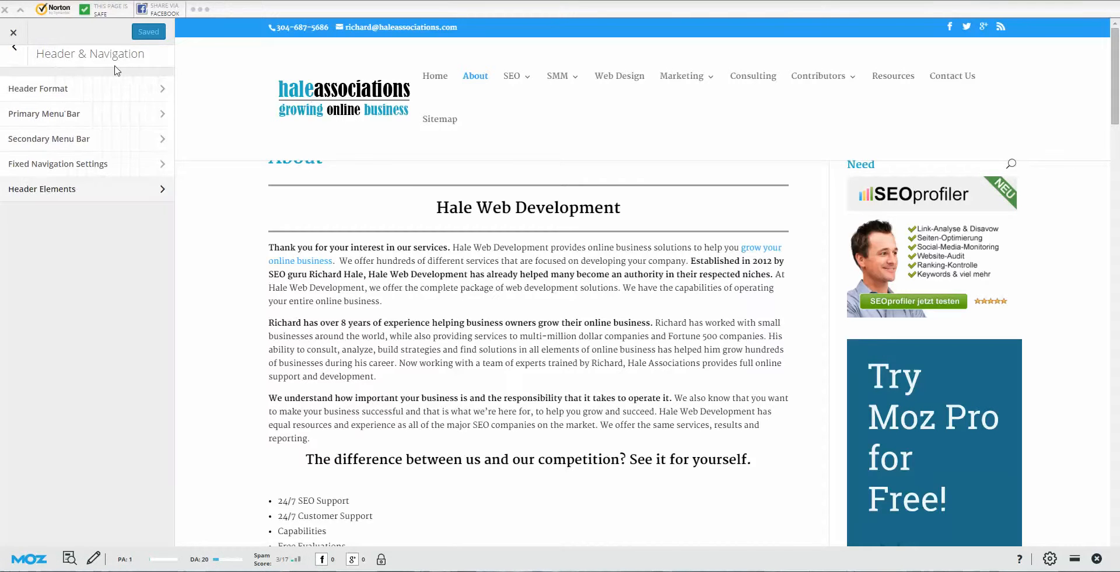
left_click(15, 49)
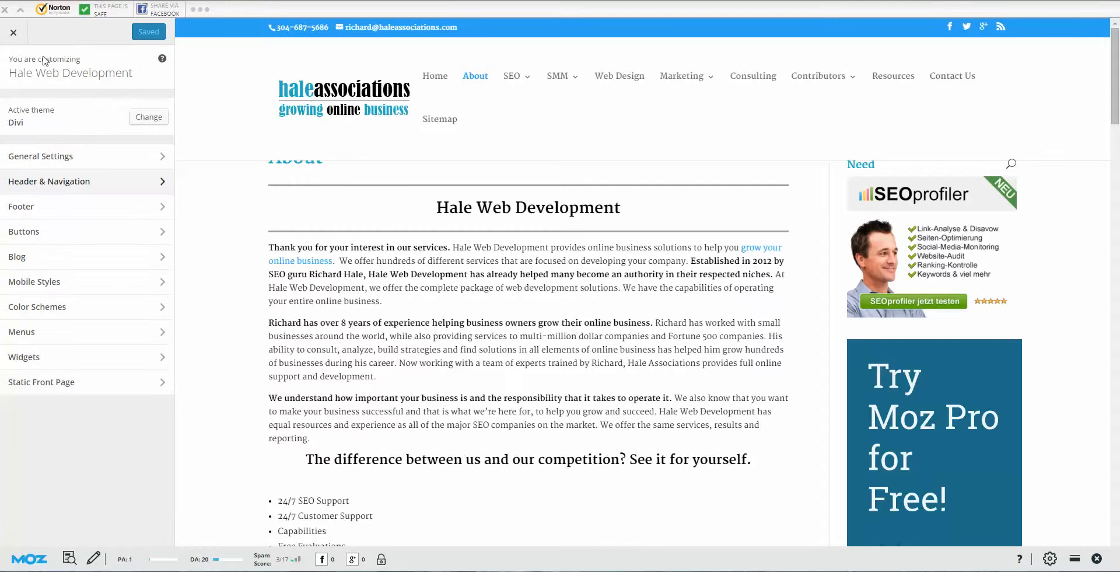
Step: Open Footer, scroll the preview to the site footer, and check the Layout column options
left_click(154, 215)
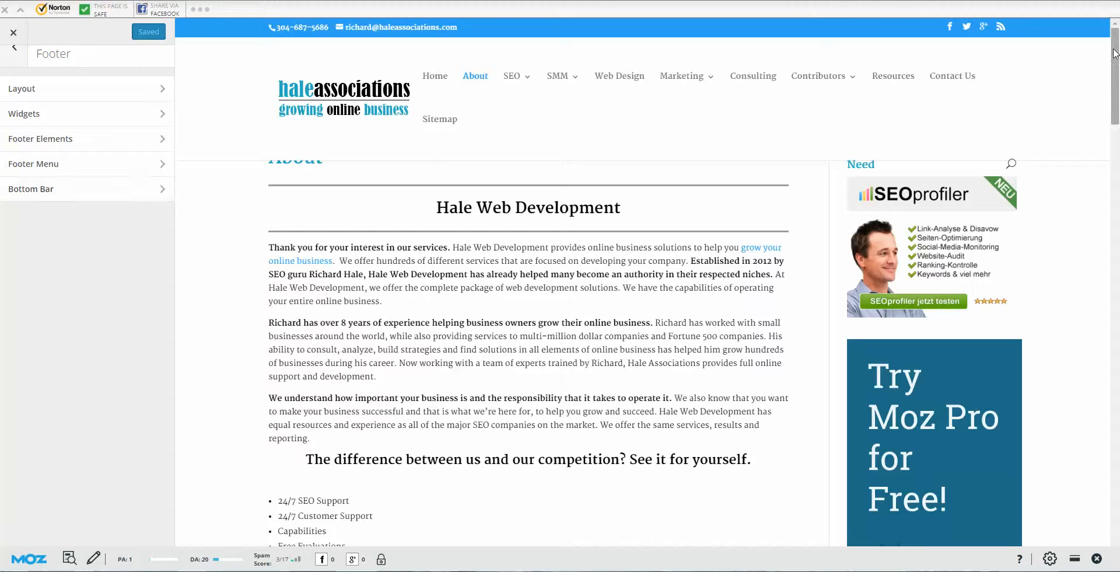
left_click_drag(1115, 55, 1115, 516)
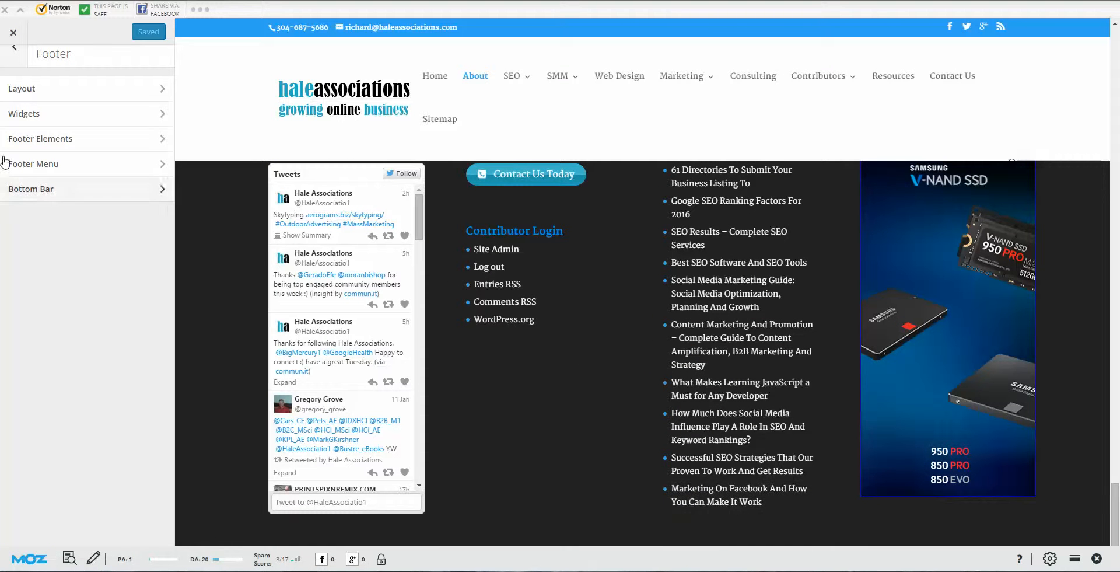
left_click(123, 98)
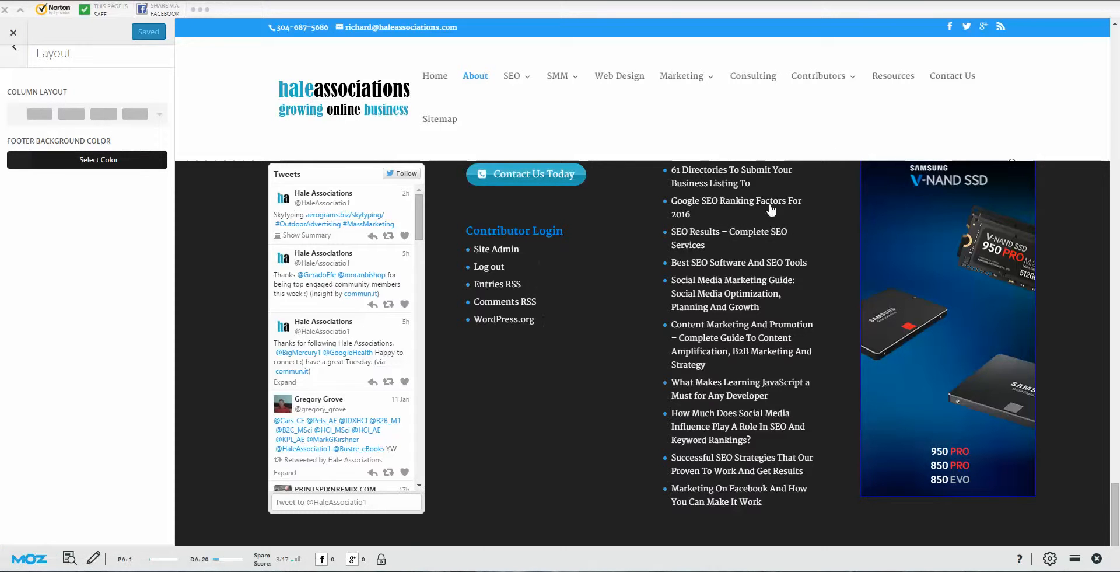
left_click(150, 120)
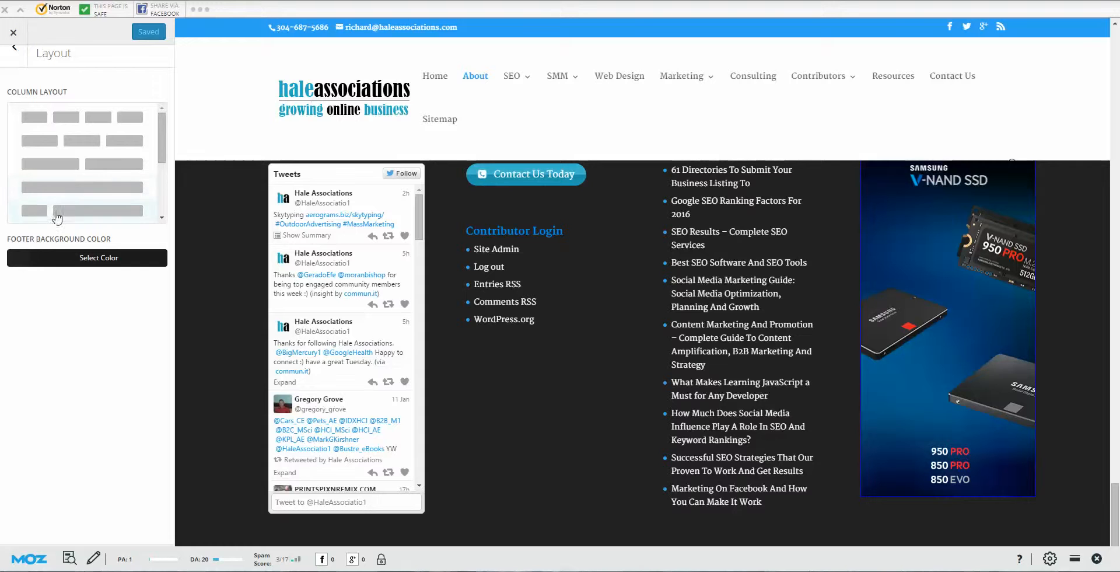
left_click(14, 56)
Step: Set the footer Widget Header Color to #04baf2 and copy its hex value
left_click(130, 118)
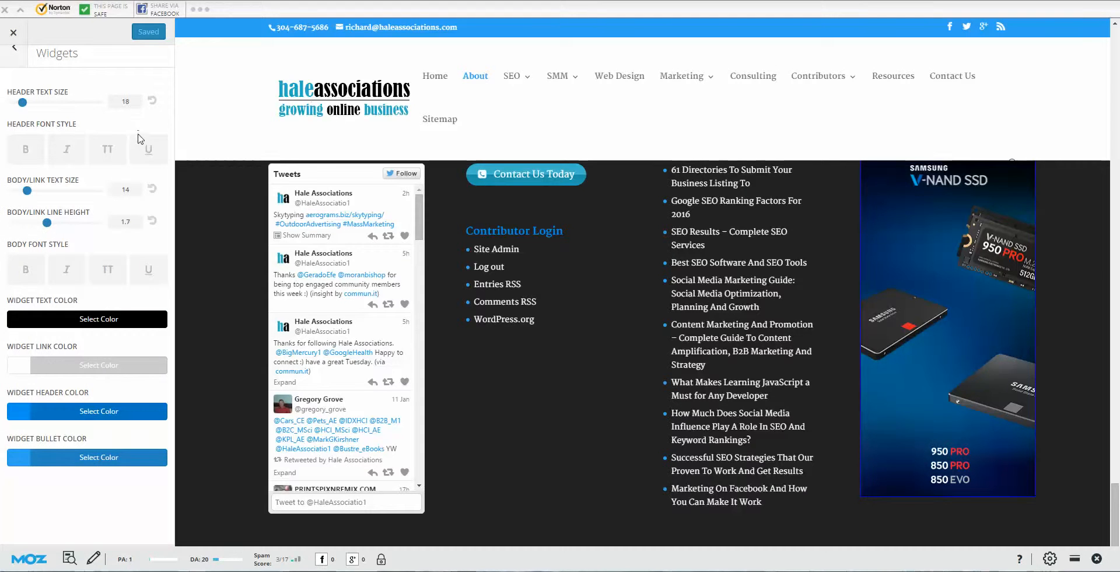
mouse_move(561, 108)
left_click(27, 416)
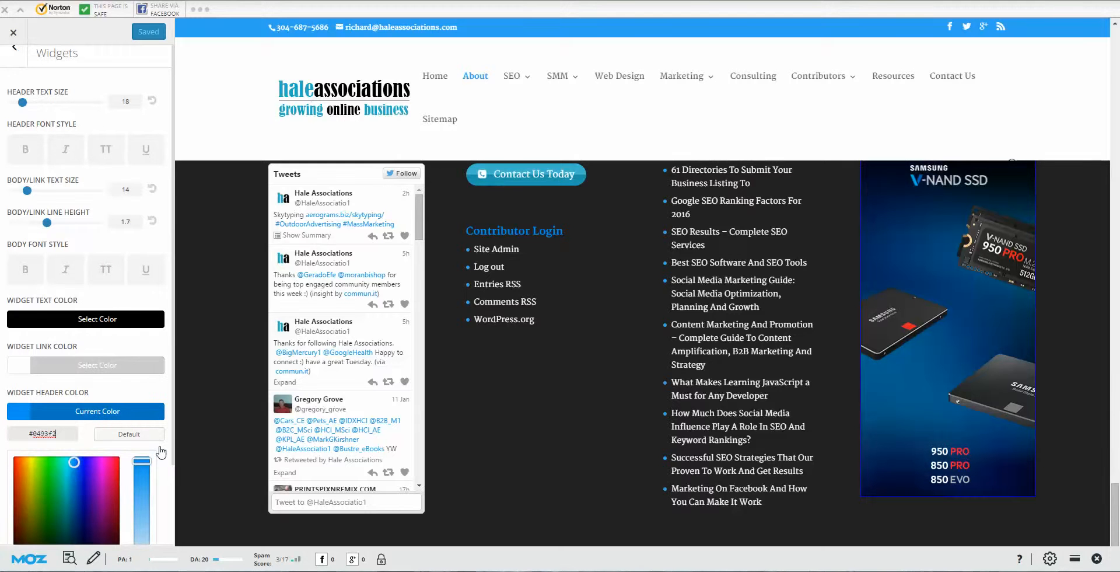
scroll(155, 454, "down", 2)
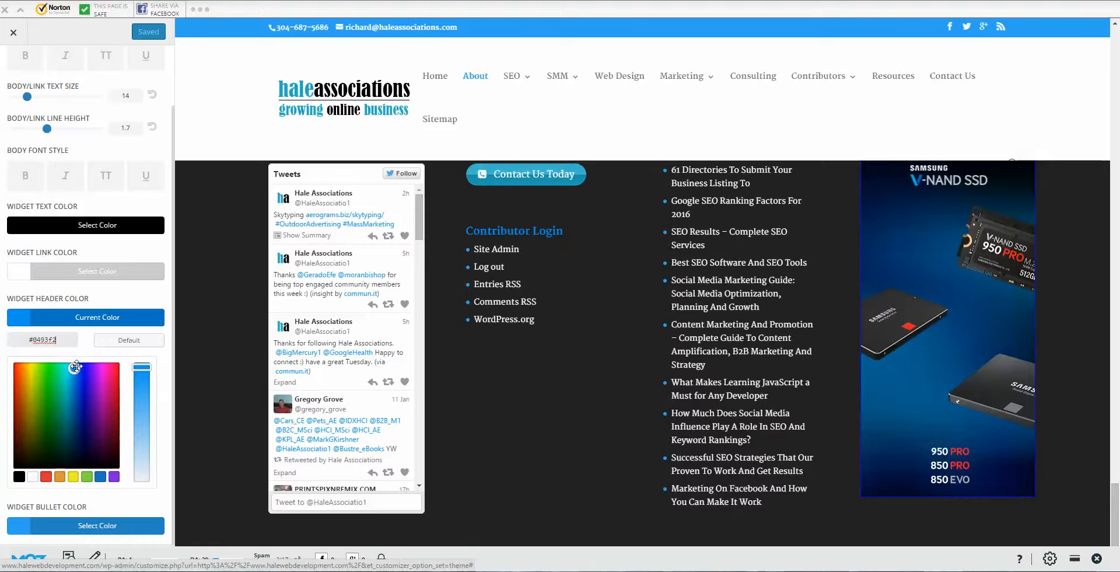
left_click_drag(76, 366, 73, 366)
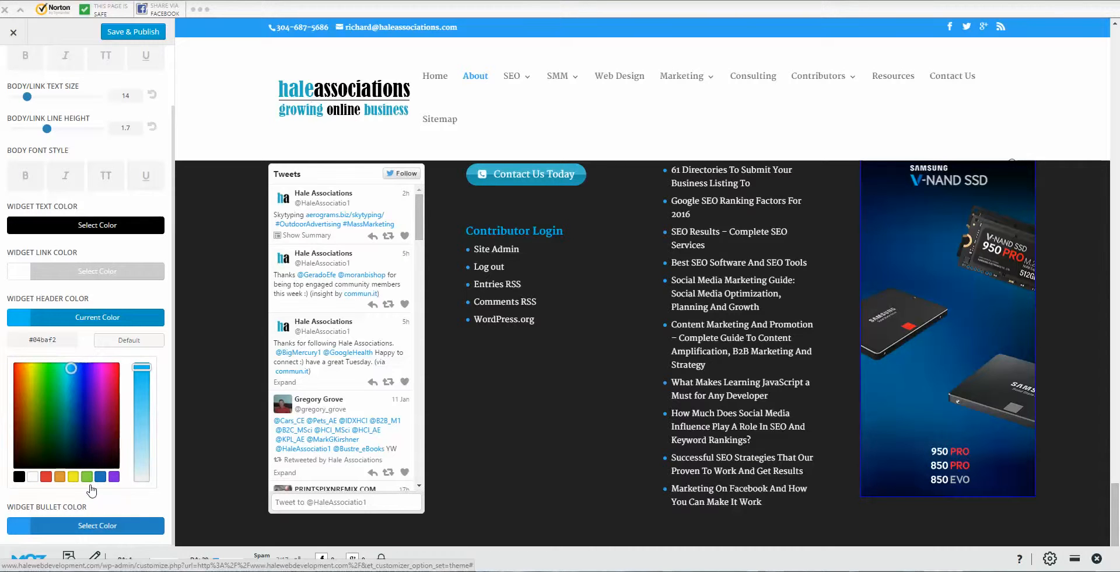
left_click(42, 339)
triple_click(42, 340)
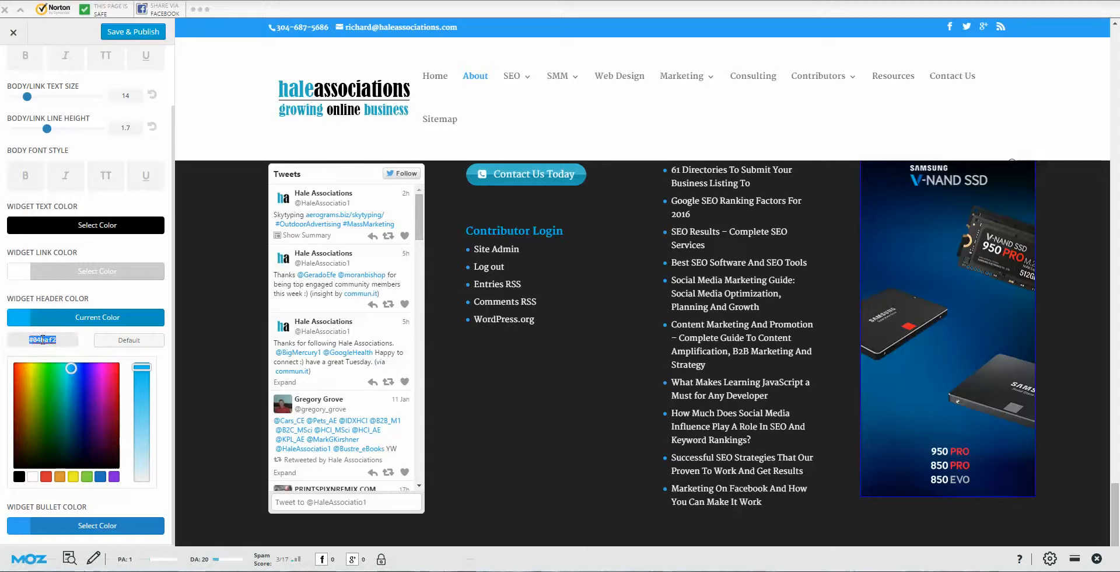
right_click(42, 339)
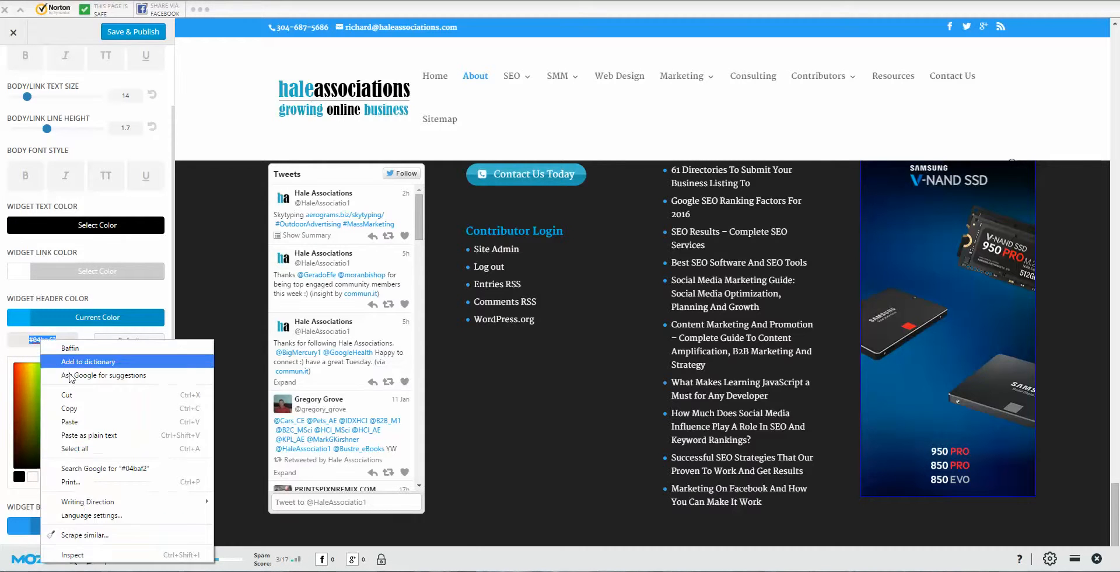
left_click(73, 411)
Step: Paste #04baf2 into Widget Bullet Color and publish the widget colour changes
left_click(47, 526)
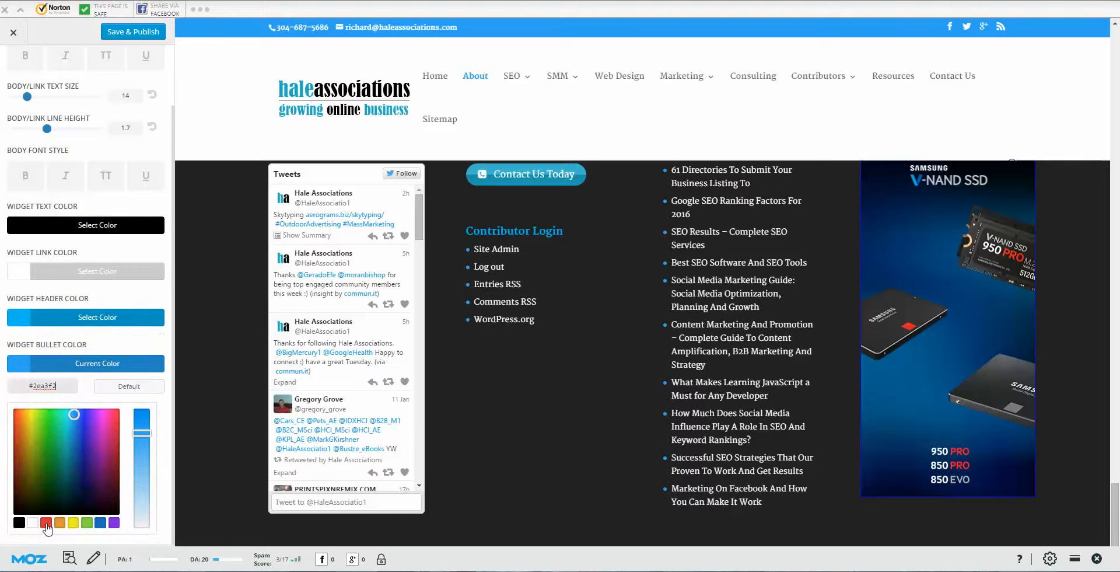
key("BackSpace")
right_click(59, 386)
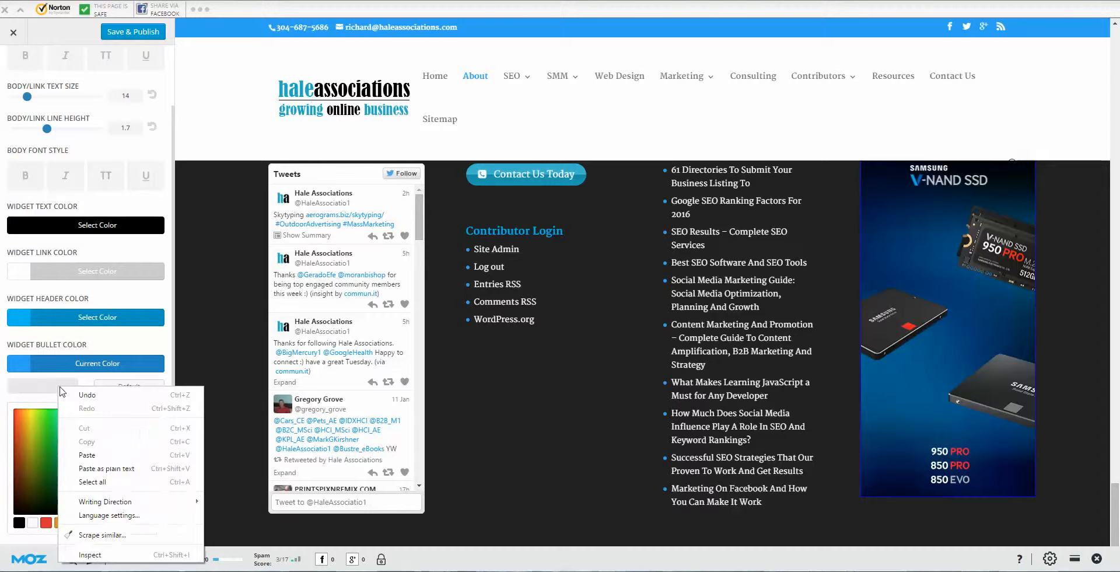
left_click(91, 454)
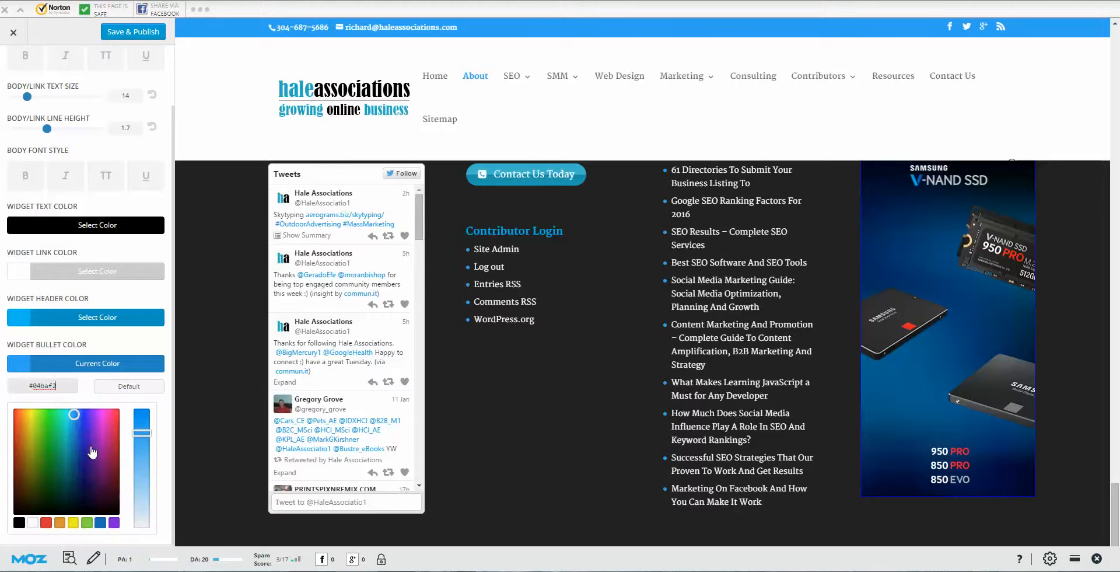
left_click(102, 346)
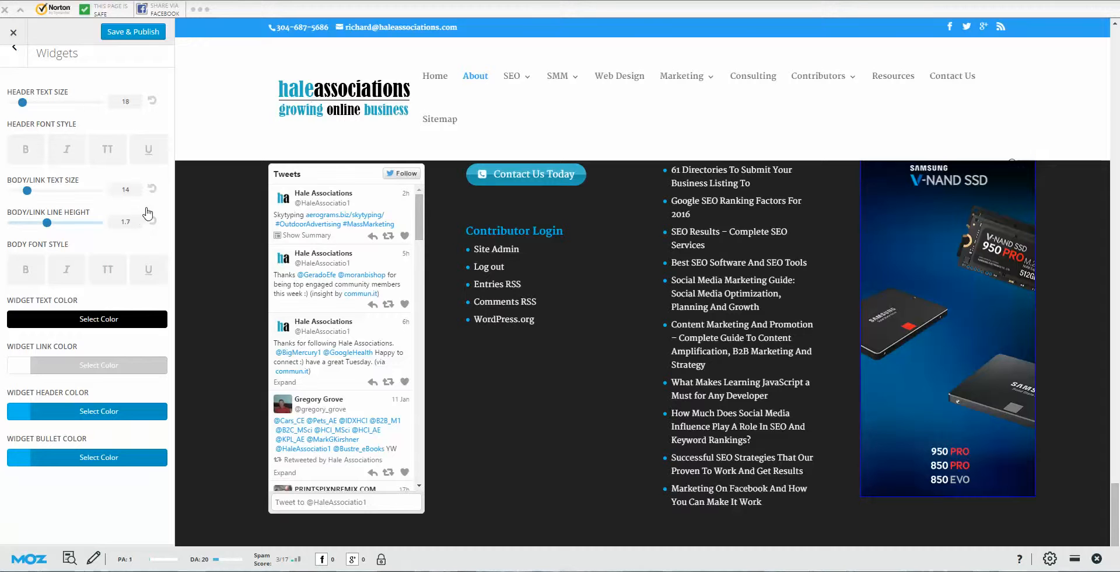
left_click(147, 35)
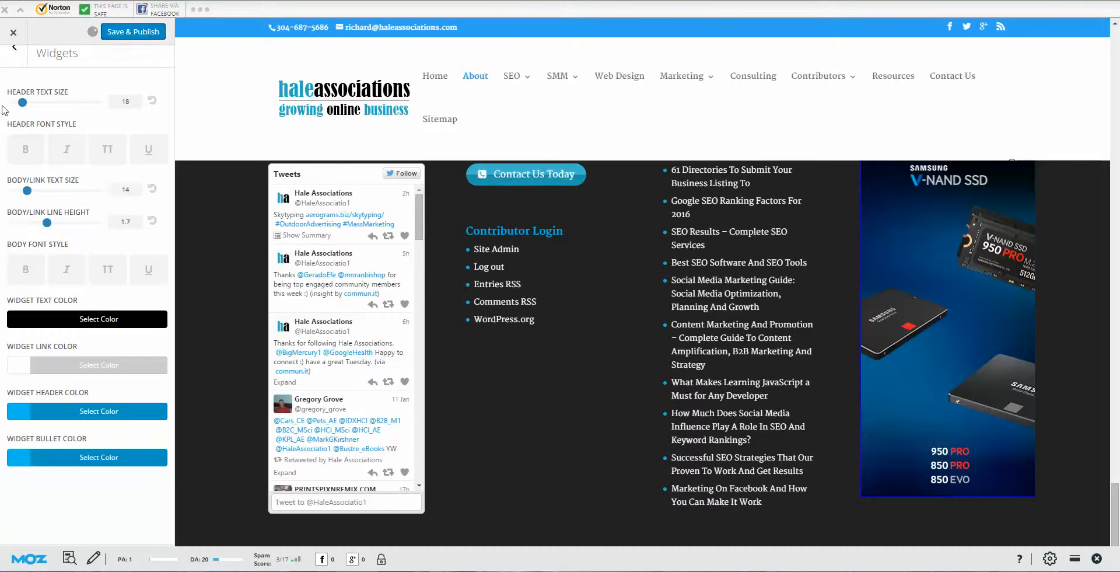
left_click(14, 51)
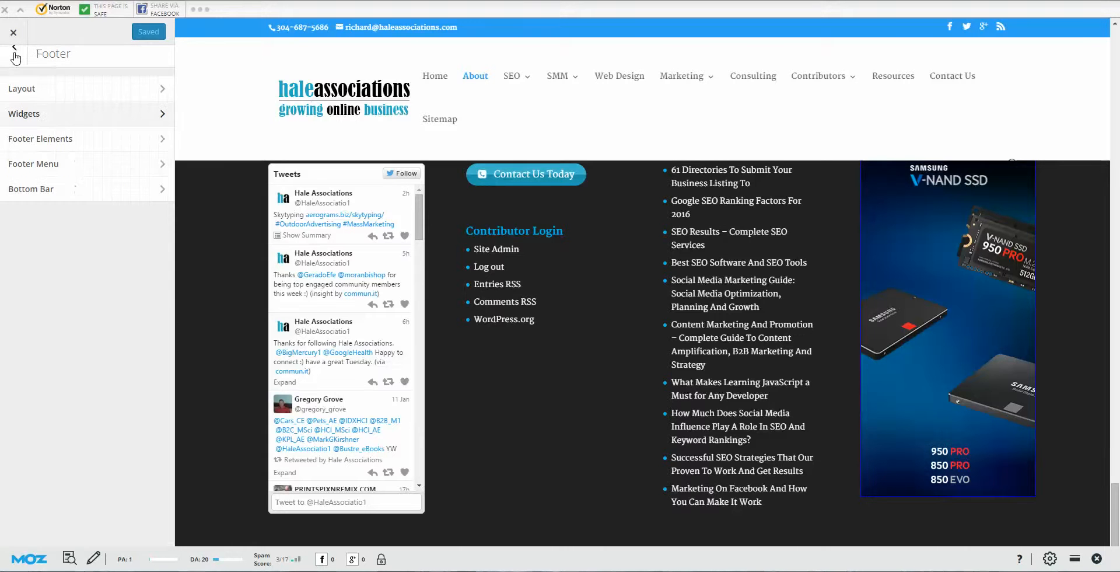
Step: Look at Footer Elements, dismiss the Moz toolbar, and open the Footer Menu settings
left_click(122, 149)
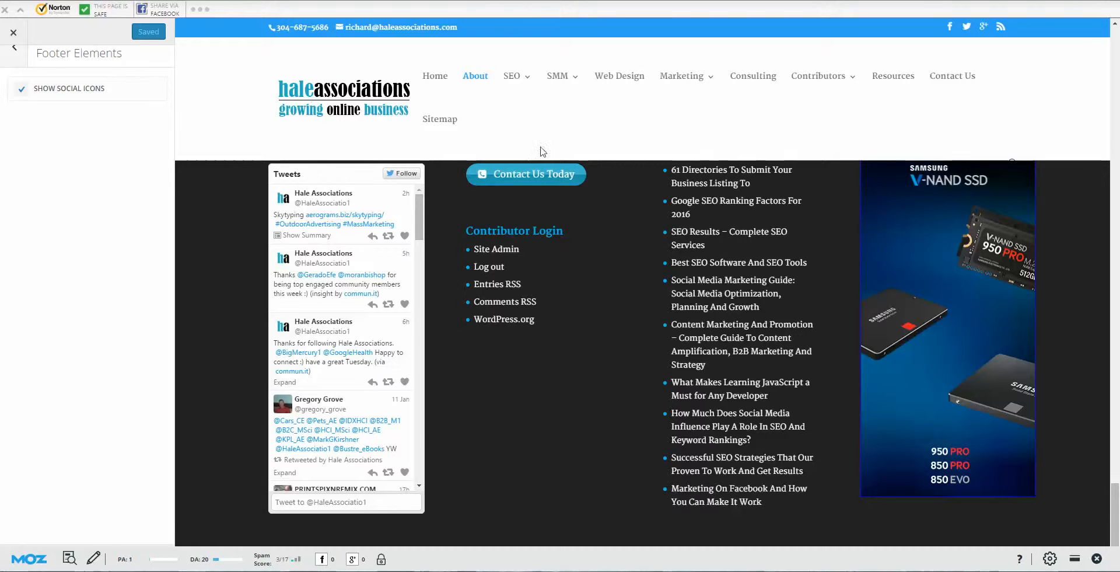
left_click(1075, 560)
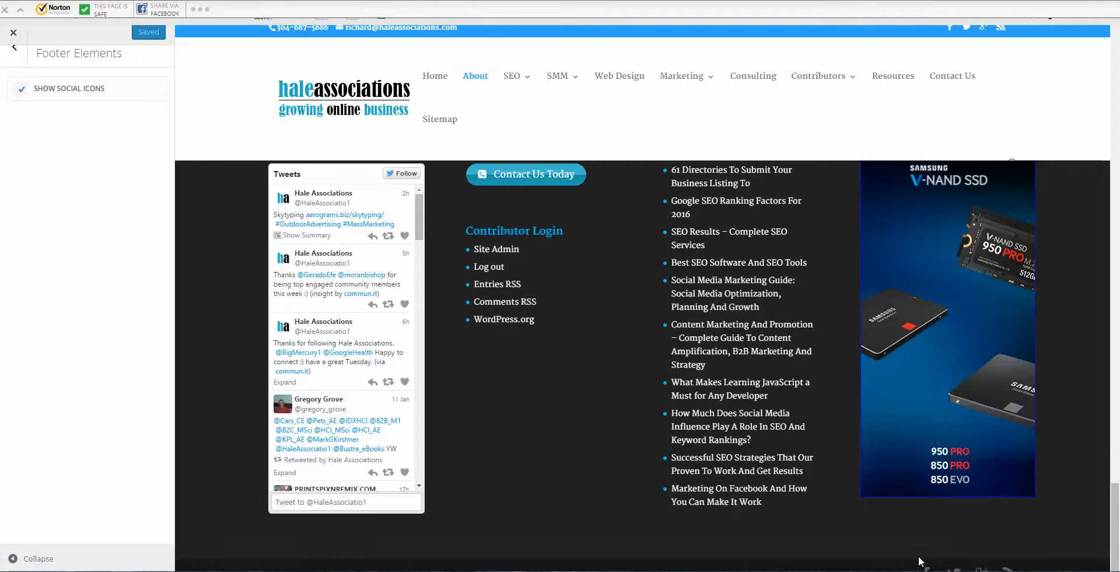
left_click(14, 49)
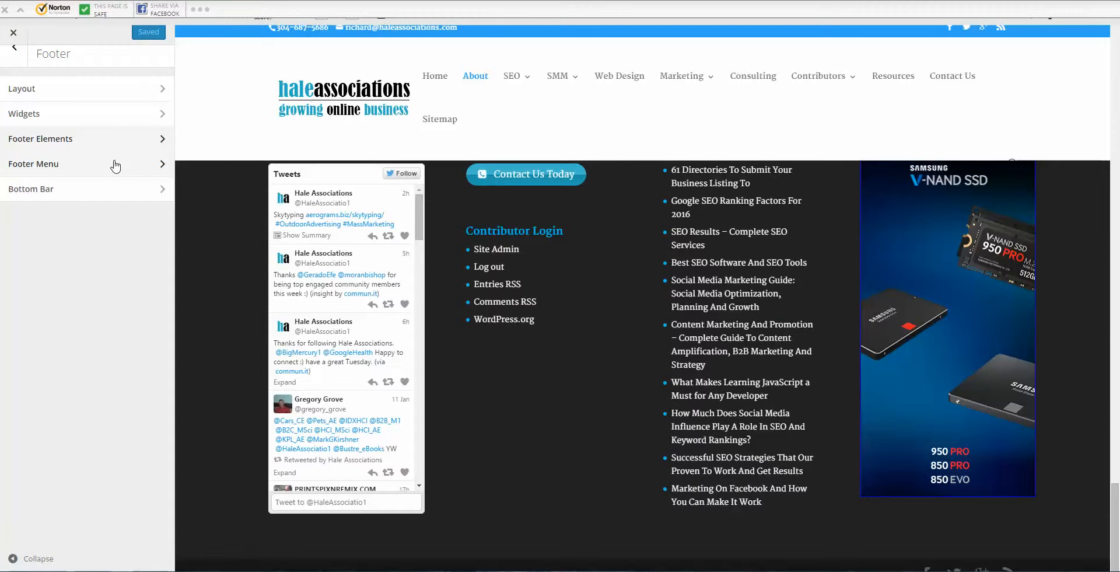
left_click(114, 166)
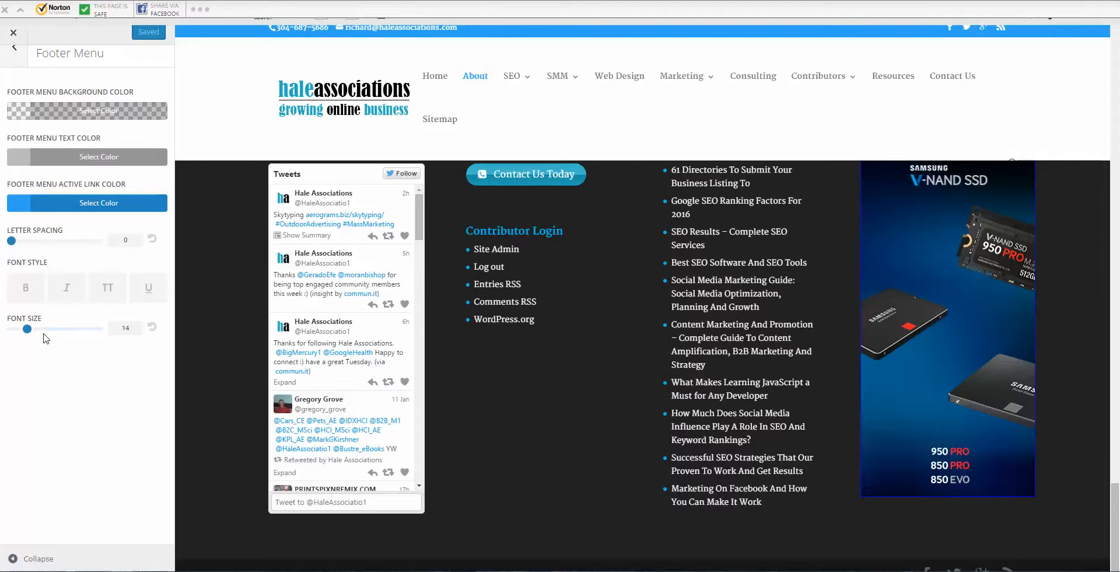
Step: Go back to the Footer list and open the Bottom Bar settings
left_click(10, 52)
left_click(56, 194)
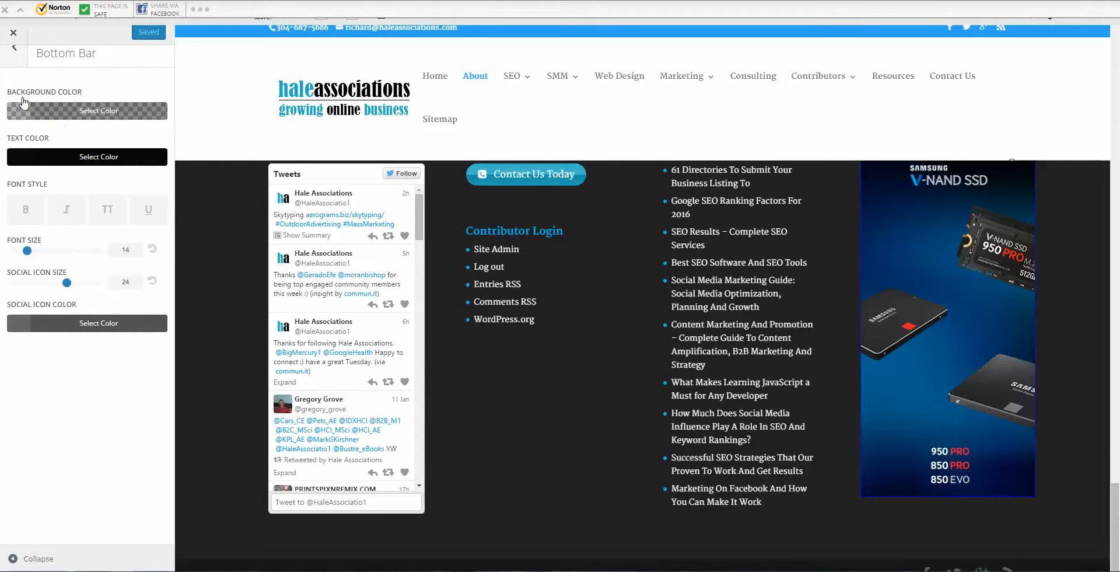
Step: Change the bottom bar Social Icon Color from #666666 to #04baf2 and publish it
left_click(77, 323)
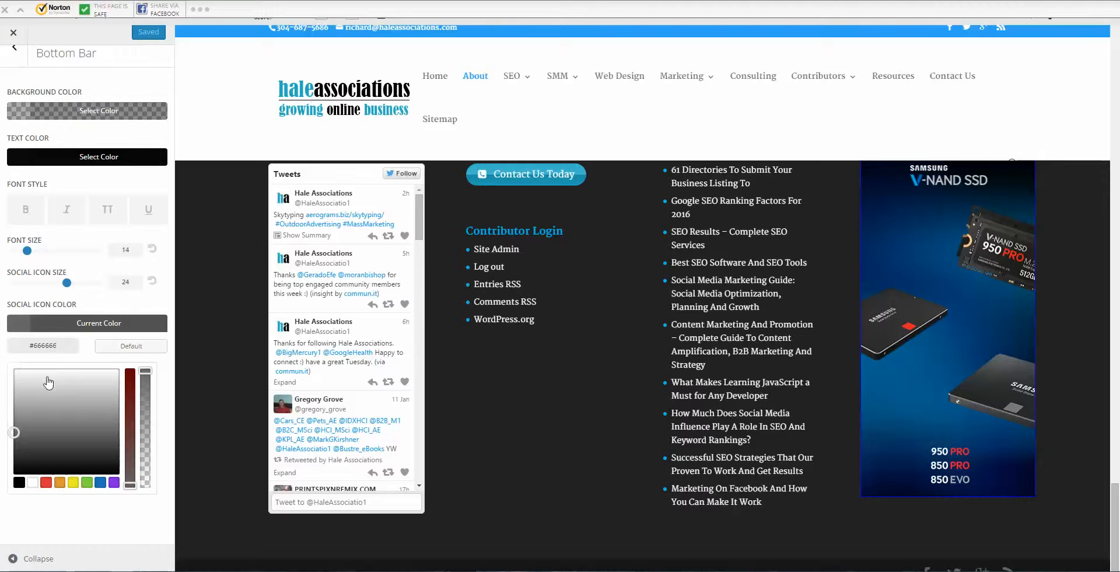
key("BackSpace")
key("BackSpace")
key("BackSpace")
key("BackSpace")
key("BackSpace")
key("BackSpace")
key("BackSpace")
right_click(46, 346)
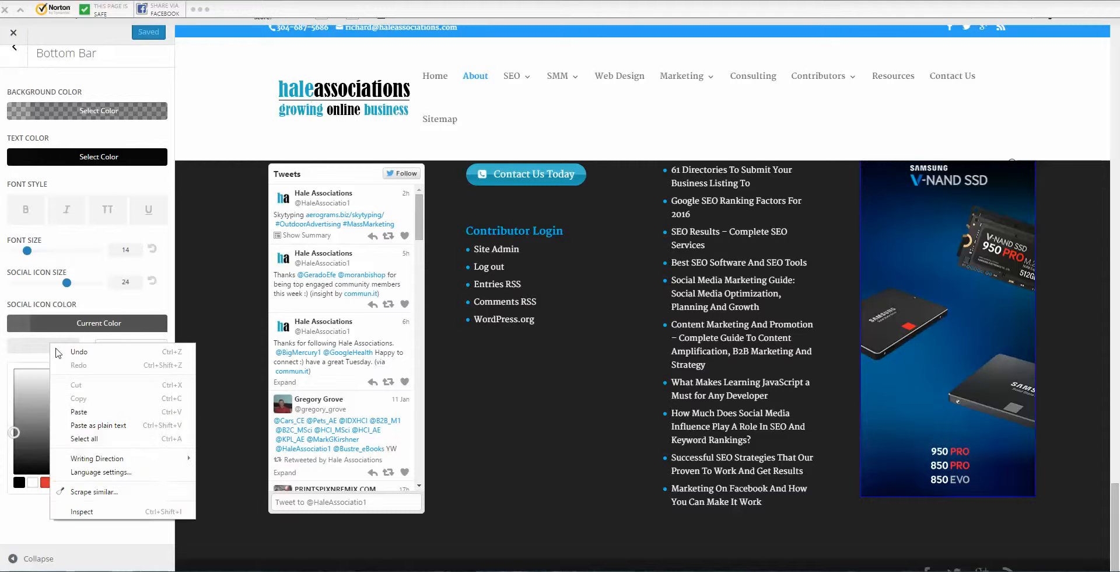
left_click(83, 408)
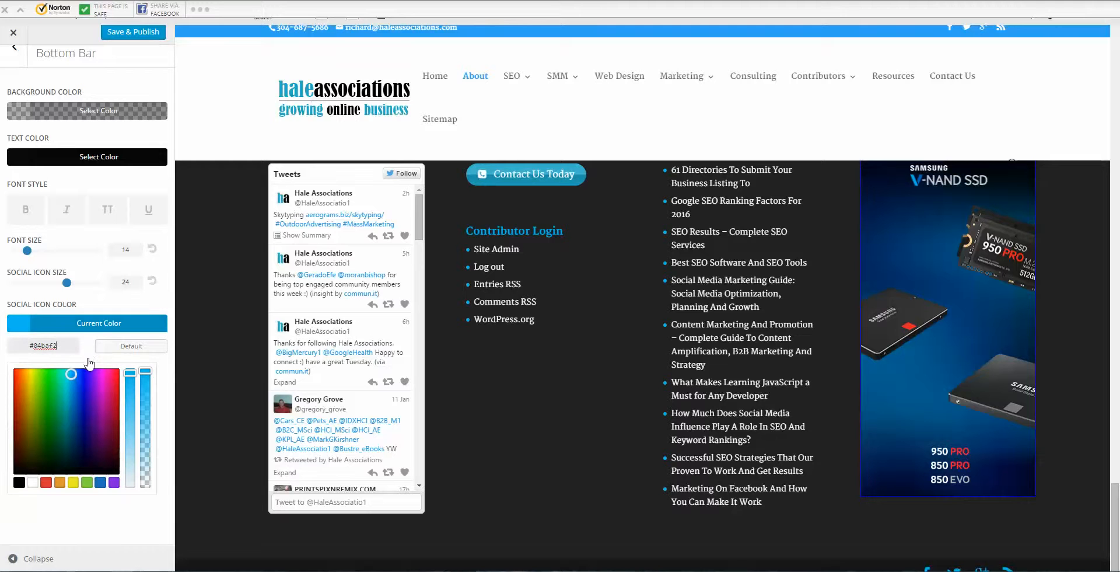
left_click(123, 35)
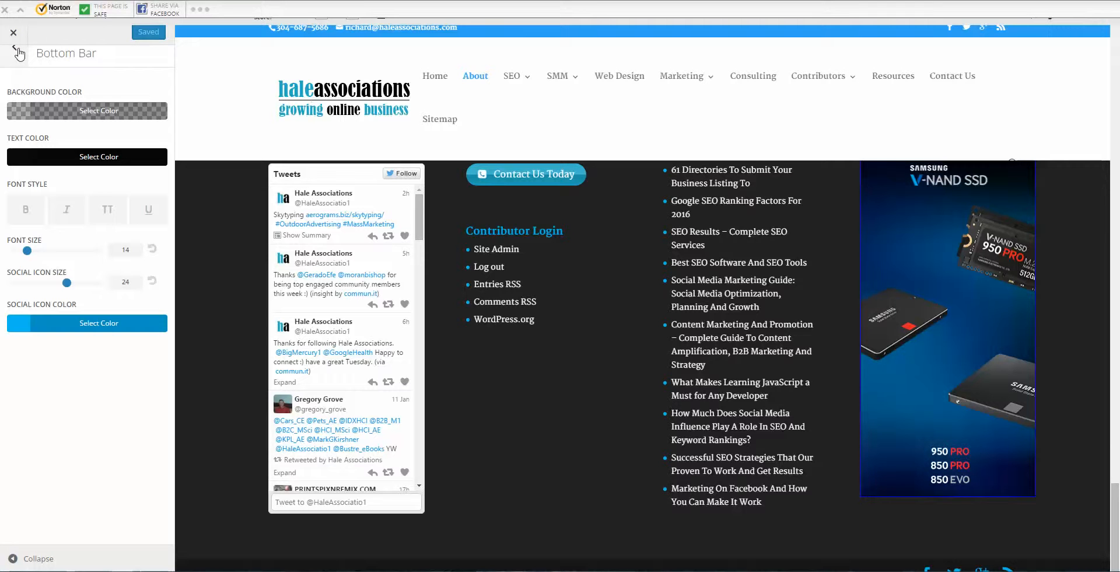
left_click(17, 53)
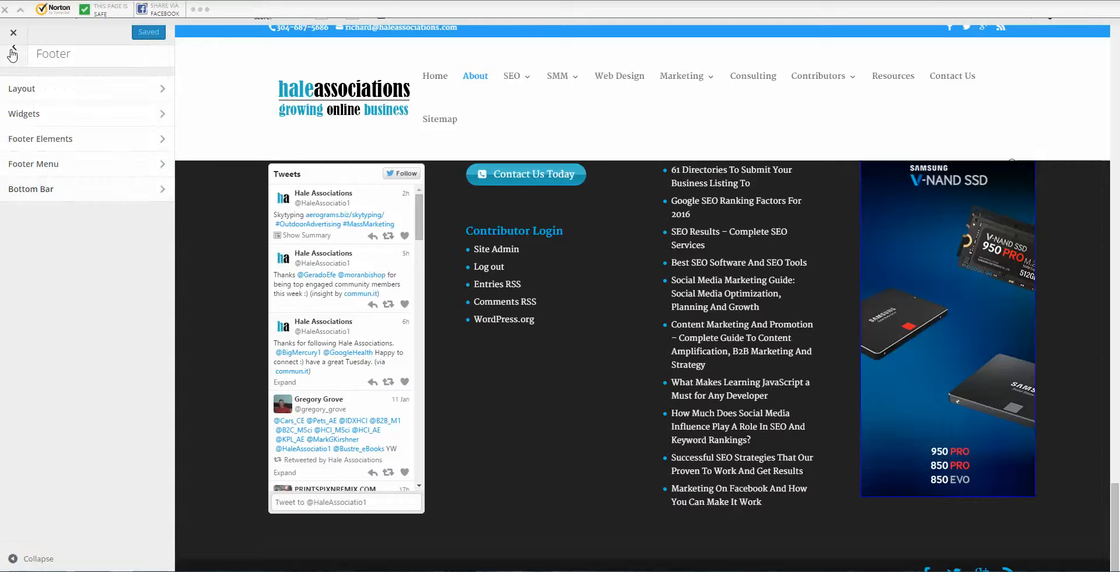
left_click(13, 52)
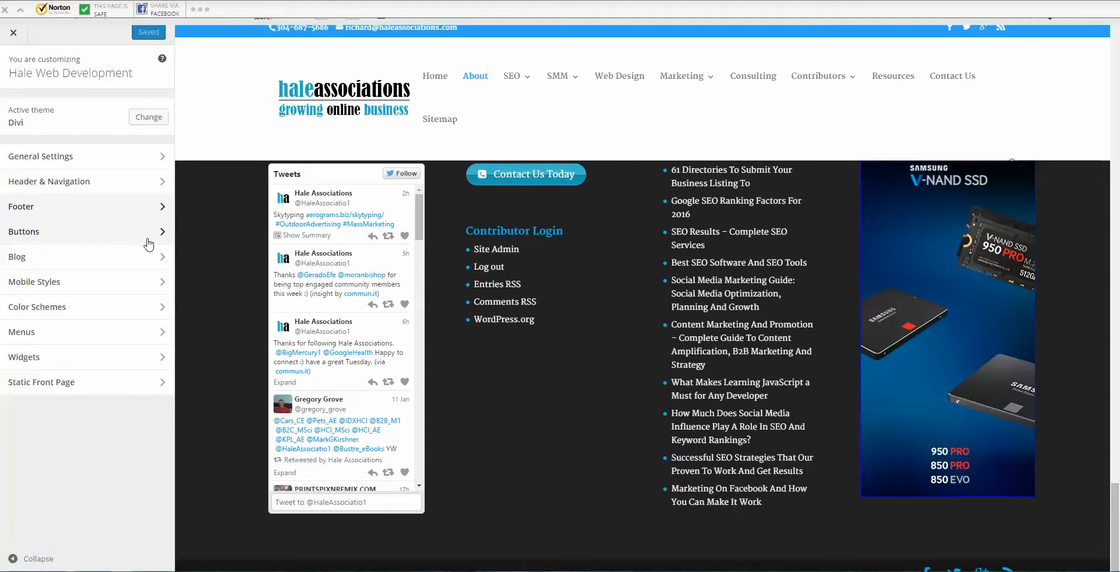
Step: Open Buttons Style, browse the Select Icon grid, and keep Icon Placement on Right
left_click(154, 238)
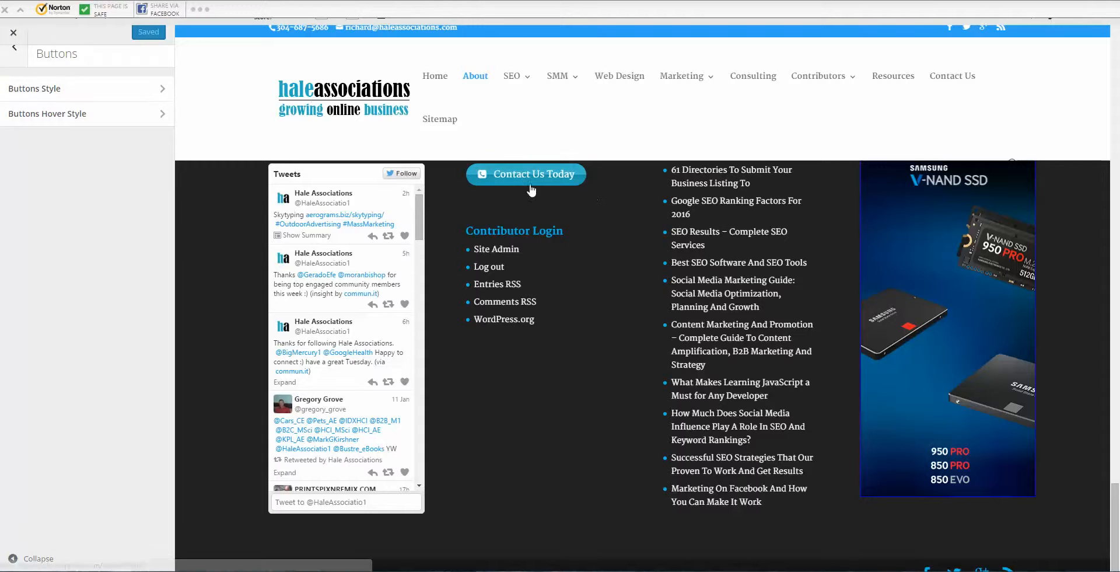
left_click(156, 93)
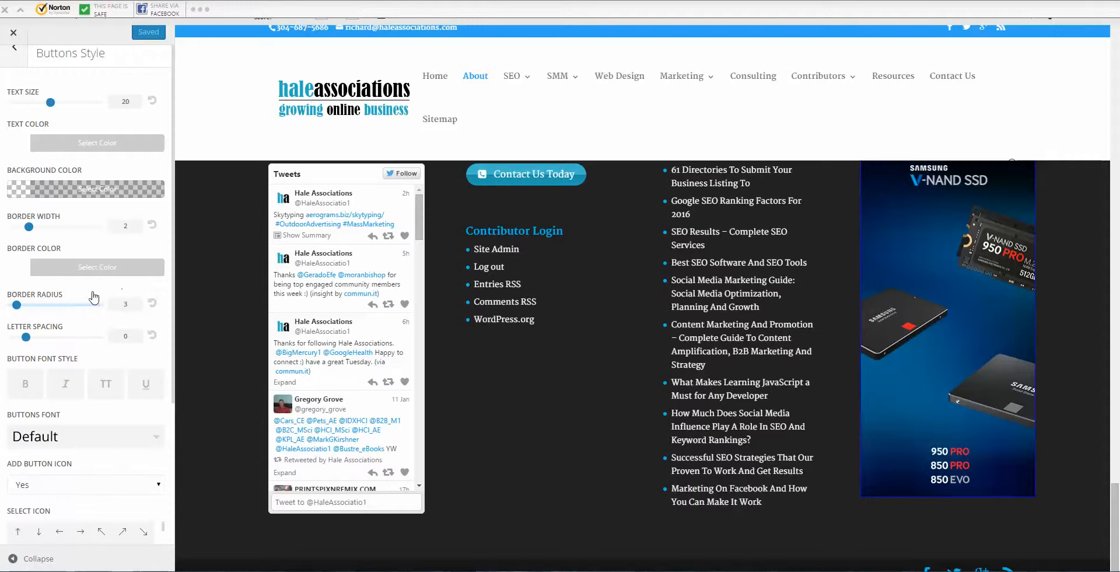
scroll(87, 327, "down", 3)
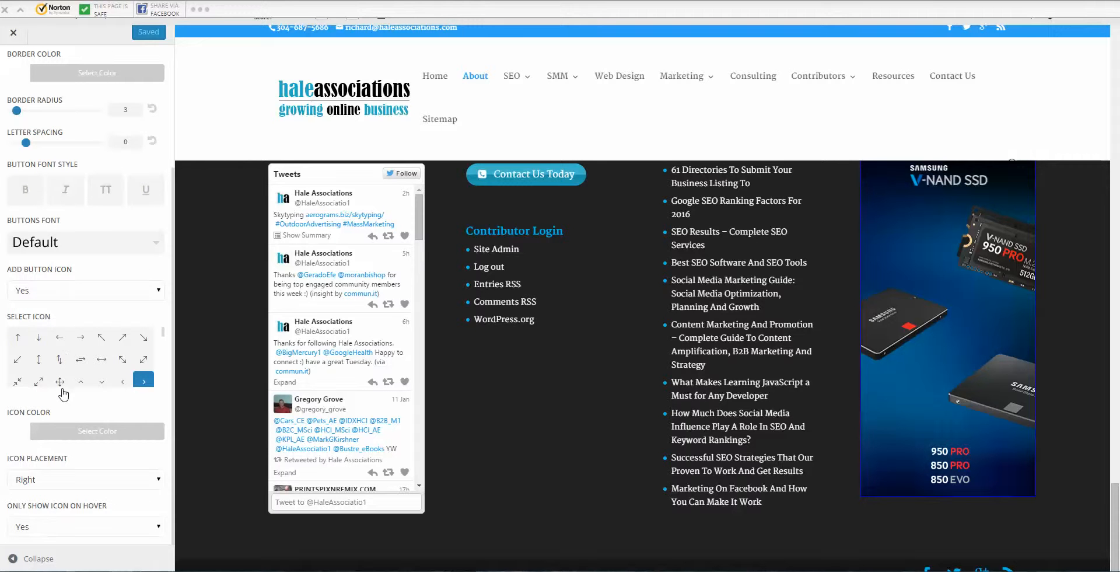
scroll(93, 370, "down", 5)
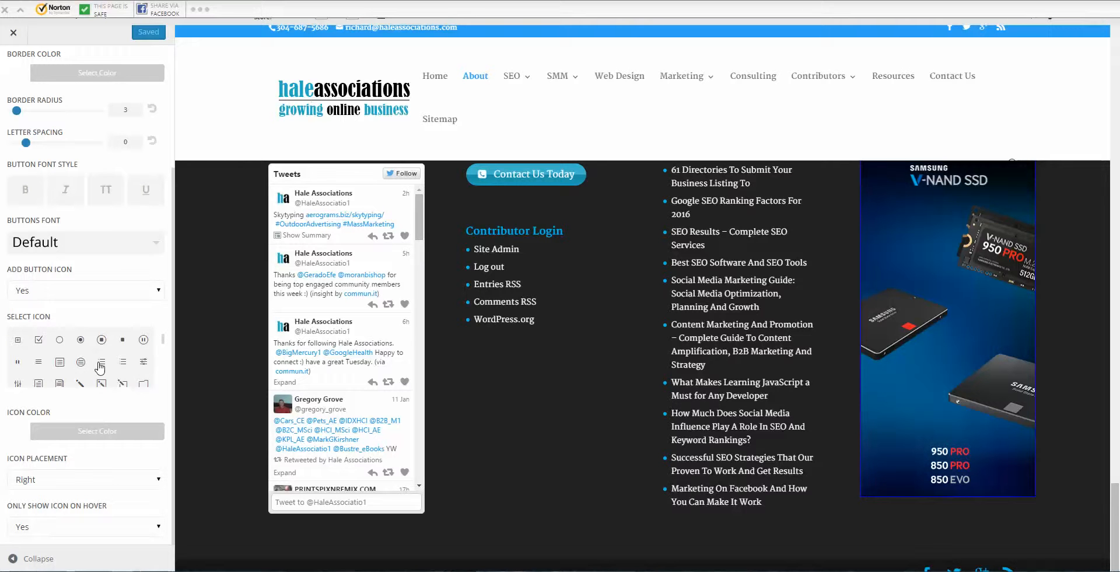
scroll(100, 366, "down", 5)
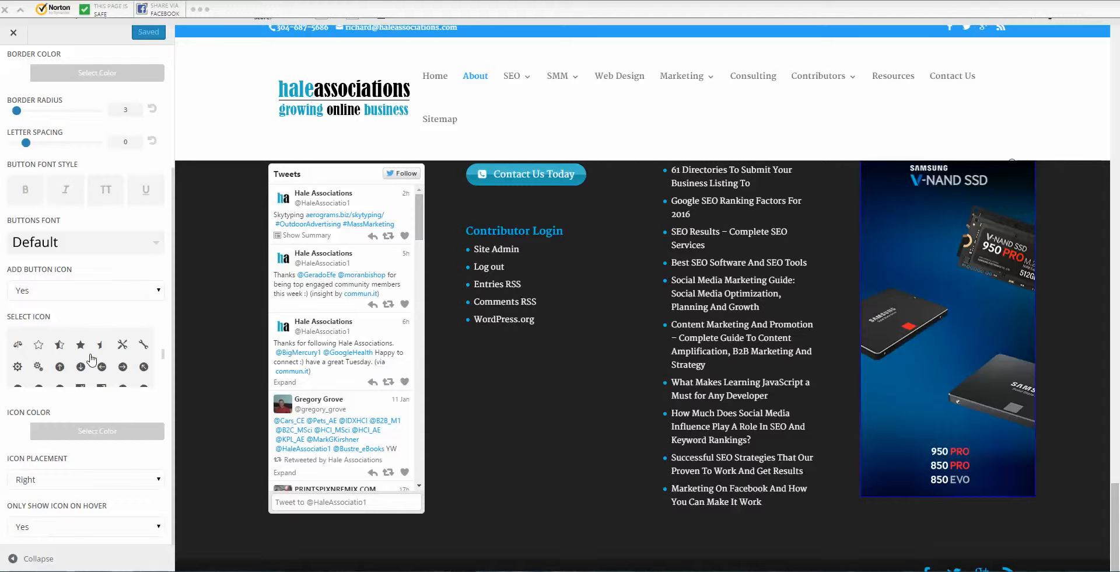
scroll(91, 358, "down", 3)
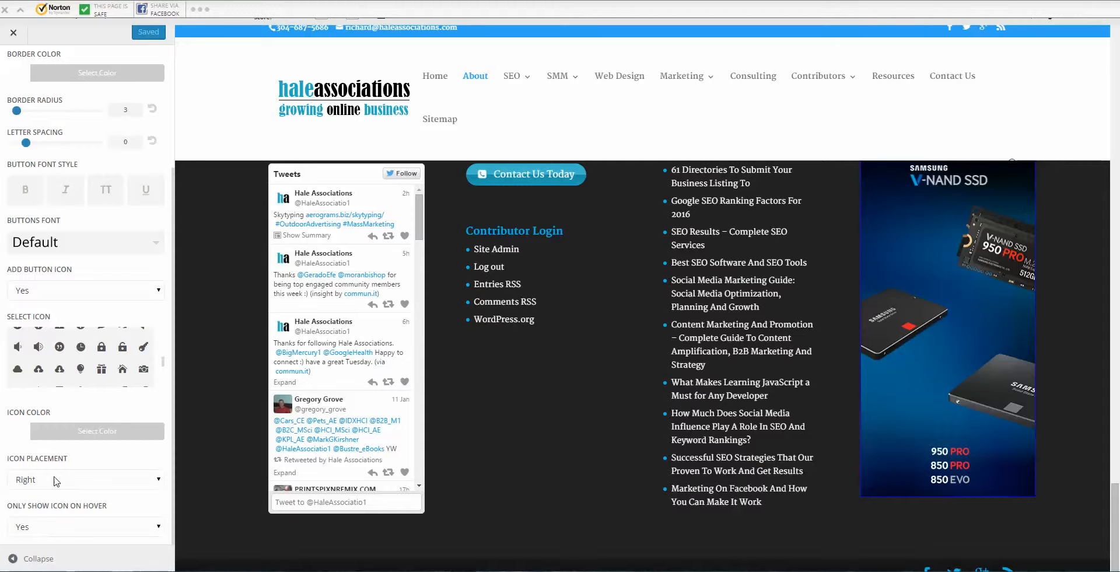
left_click(73, 482)
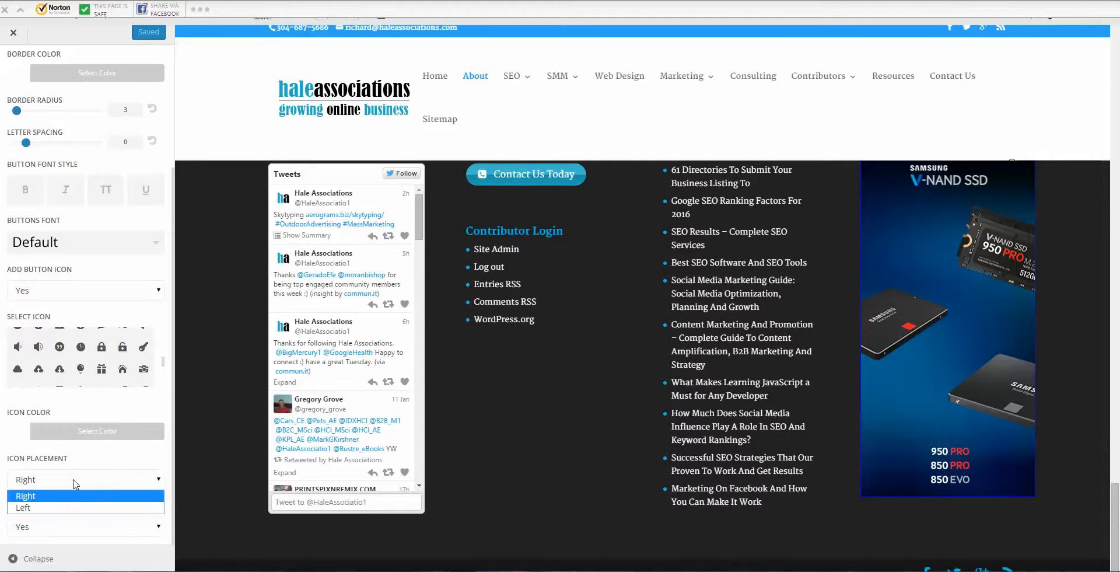
left_click(113, 468)
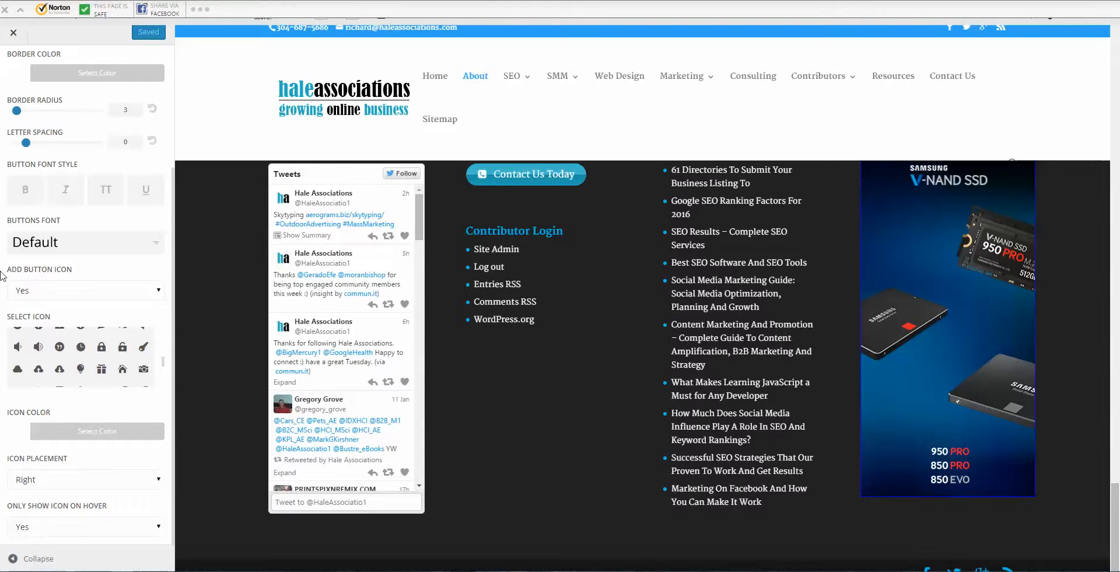
scroll(48, 283, "up", 4)
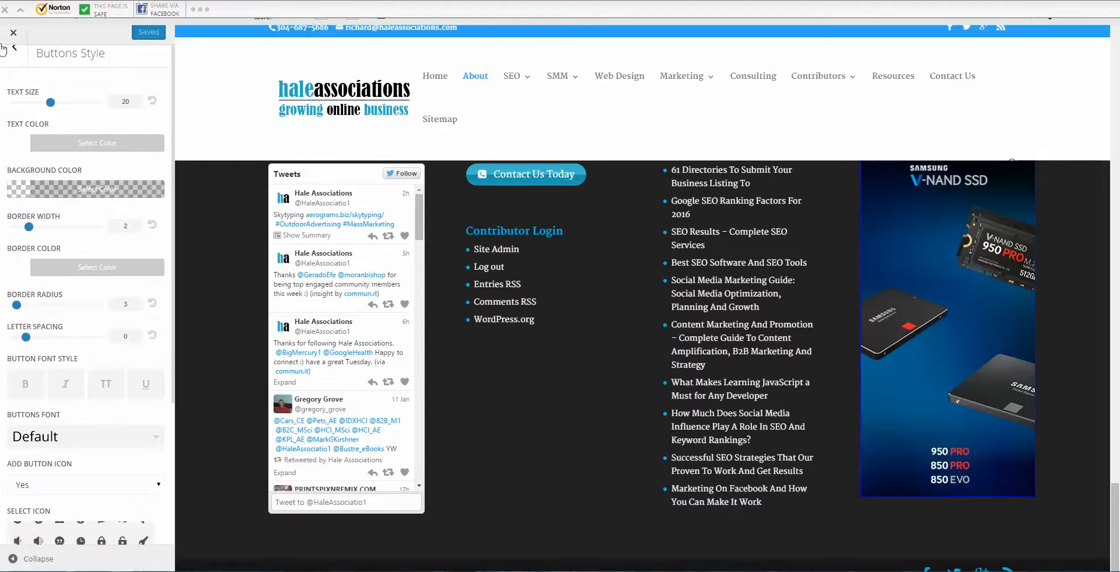
Step: Review Buttons Hover Style (border radius 3, letter spacing 0), then return to the main sections
left_click(12, 52)
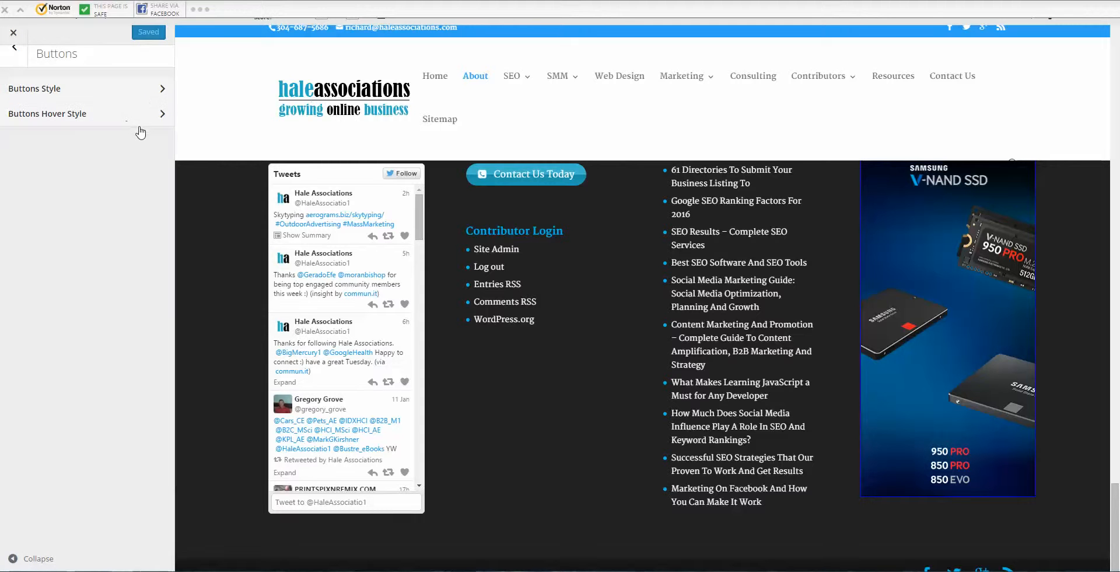
left_click(136, 116)
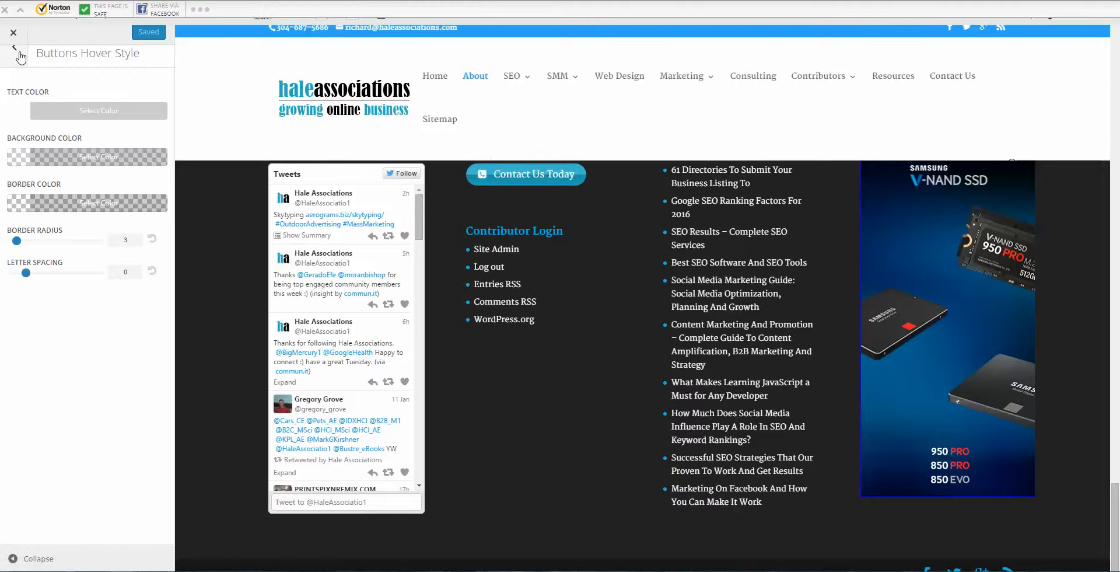
left_click(16, 50)
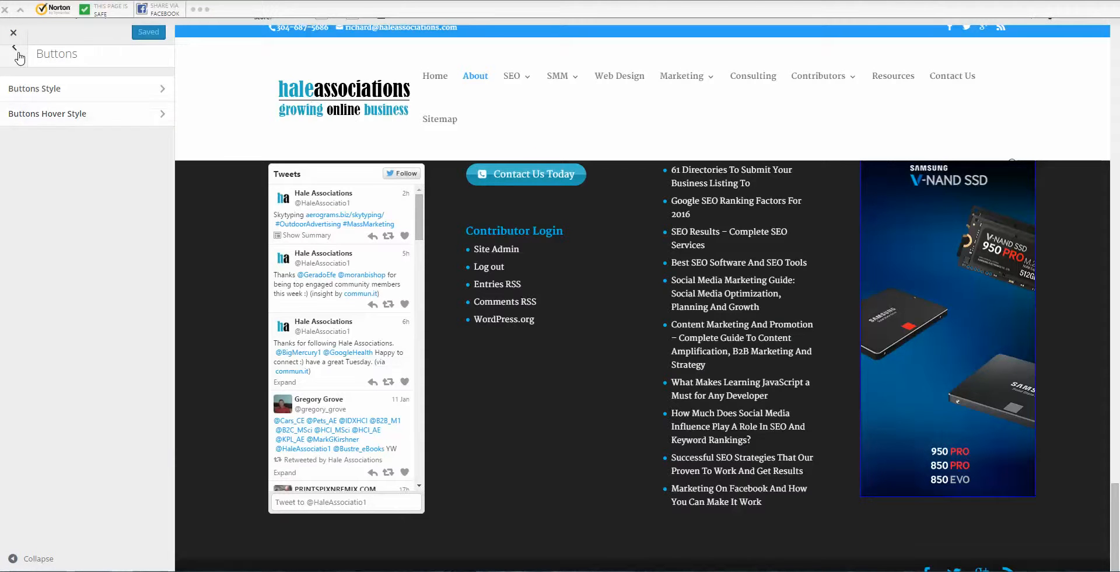
left_click(14, 50)
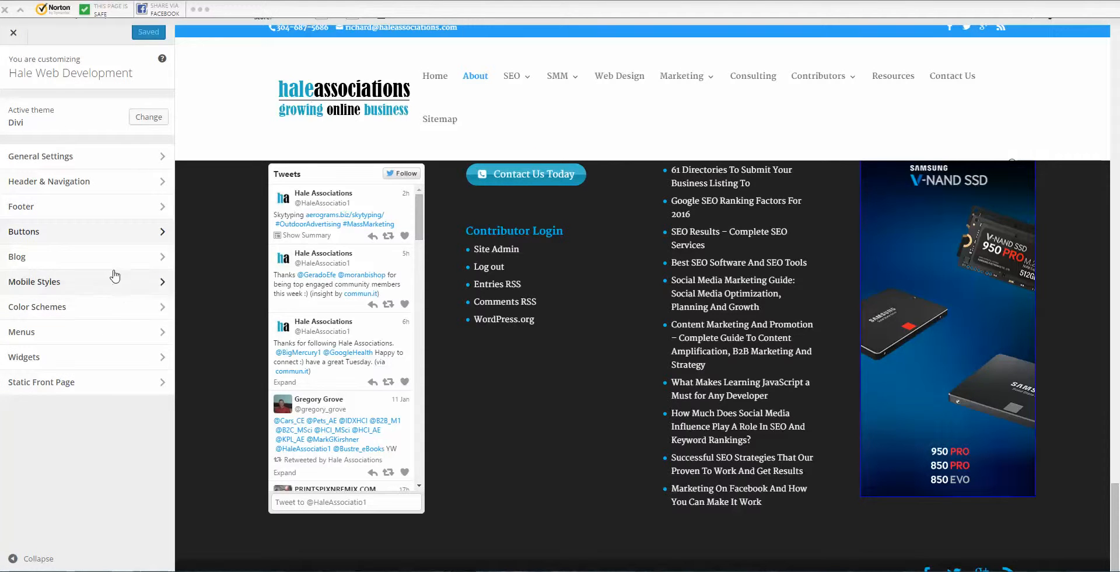
Step: Open the Blog Post meta and header font settings and load the home page preview
left_click(159, 262)
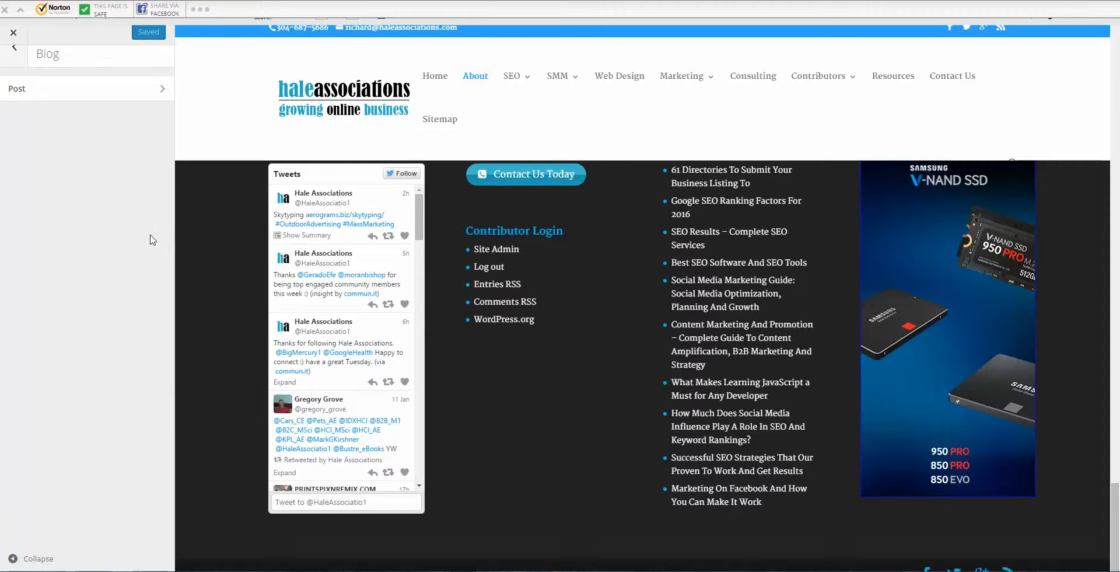
left_click(112, 98)
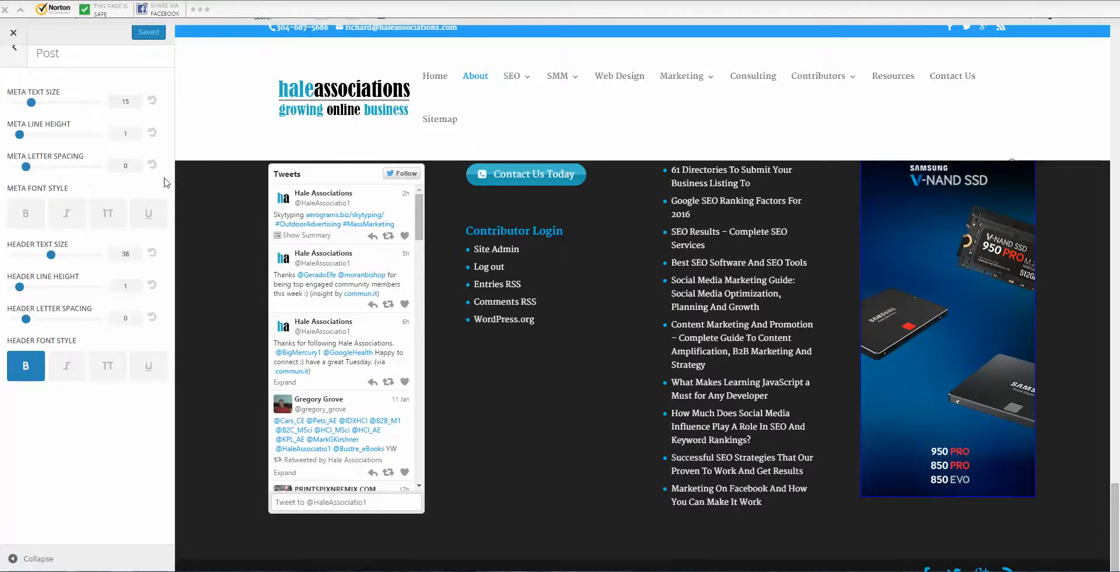
scroll(401, 209, "up", 4)
scroll(401, 213, "up", 10)
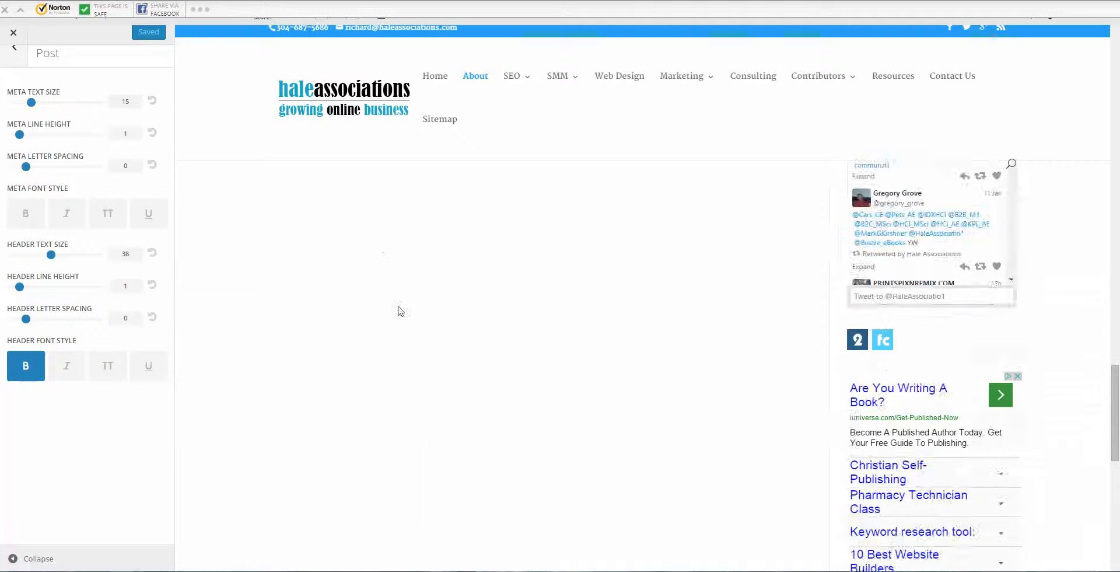
scroll(478, 322, "up", 10)
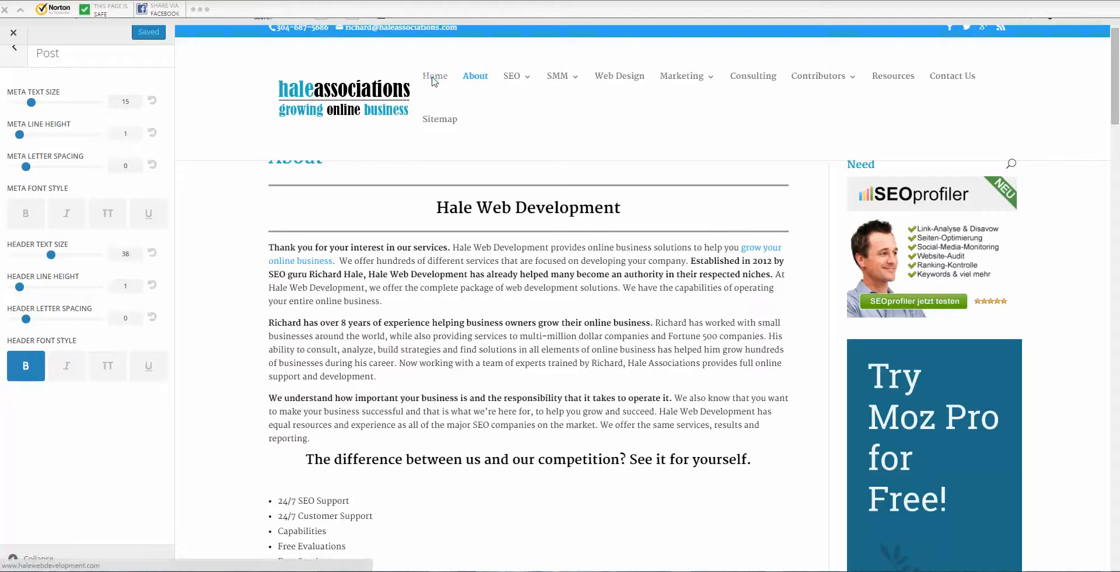
left_click(432, 75)
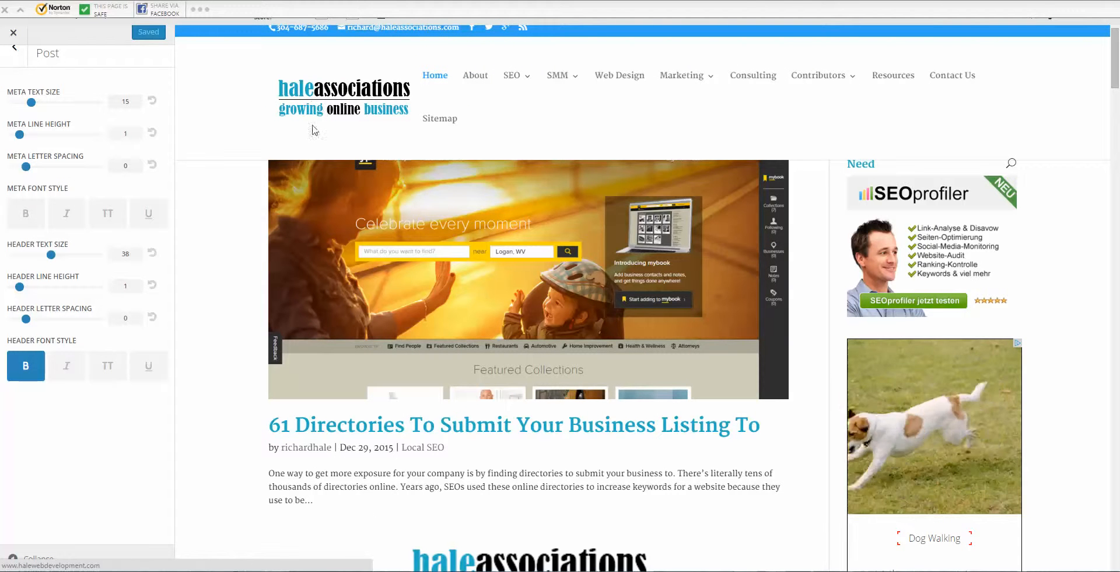
Step: Make the post meta text bold, try then remove underline, and return to main sections
scroll(340, 370, "down", 1)
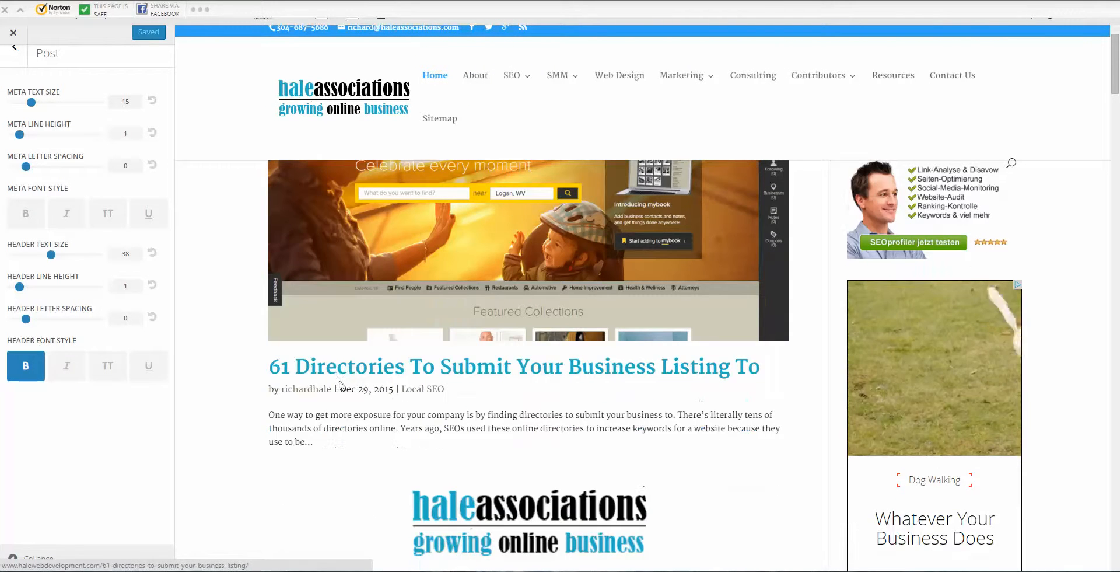
left_click(27, 215)
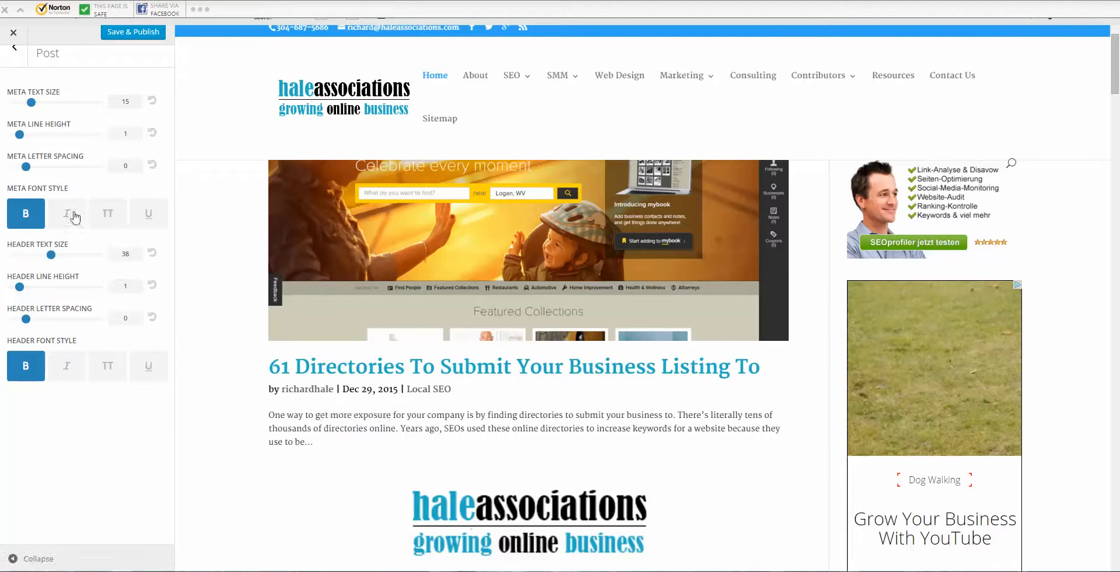
left_click(151, 219)
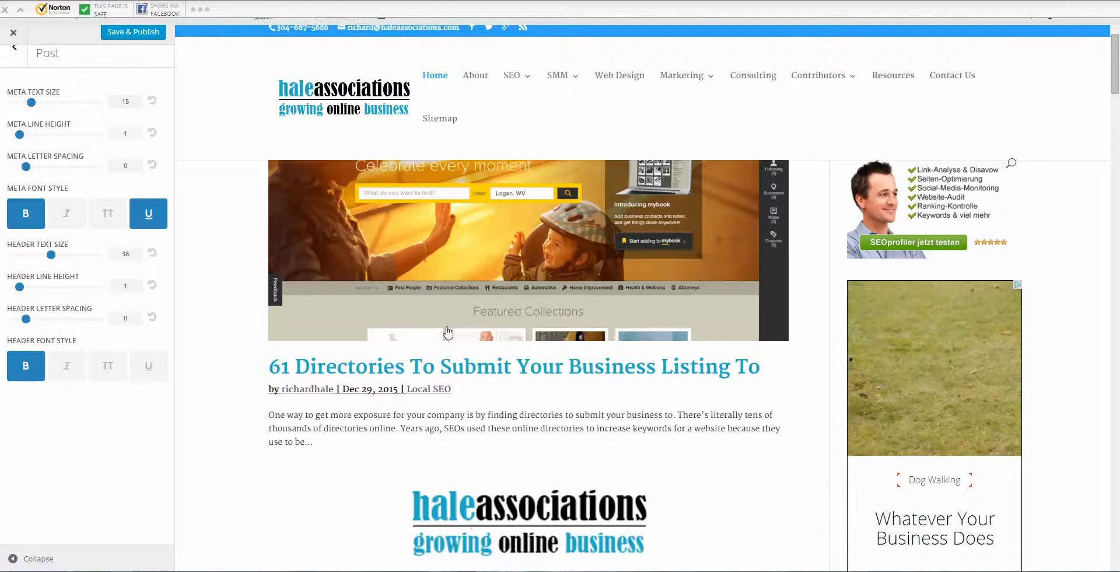
scroll(440, 332, "down", 2)
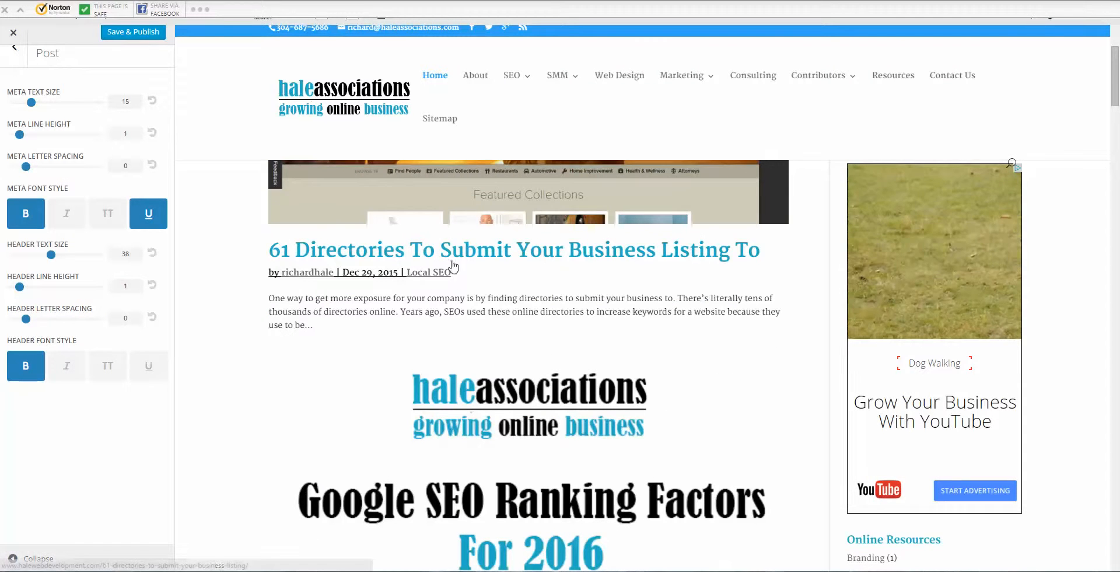
scroll(453, 269, "down", 8)
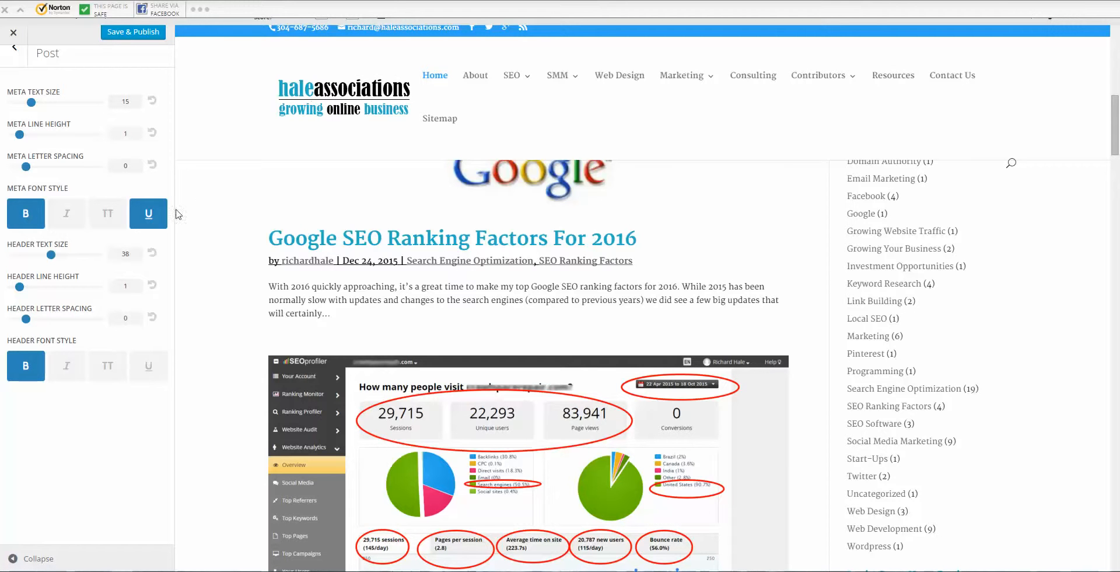
left_click(159, 218)
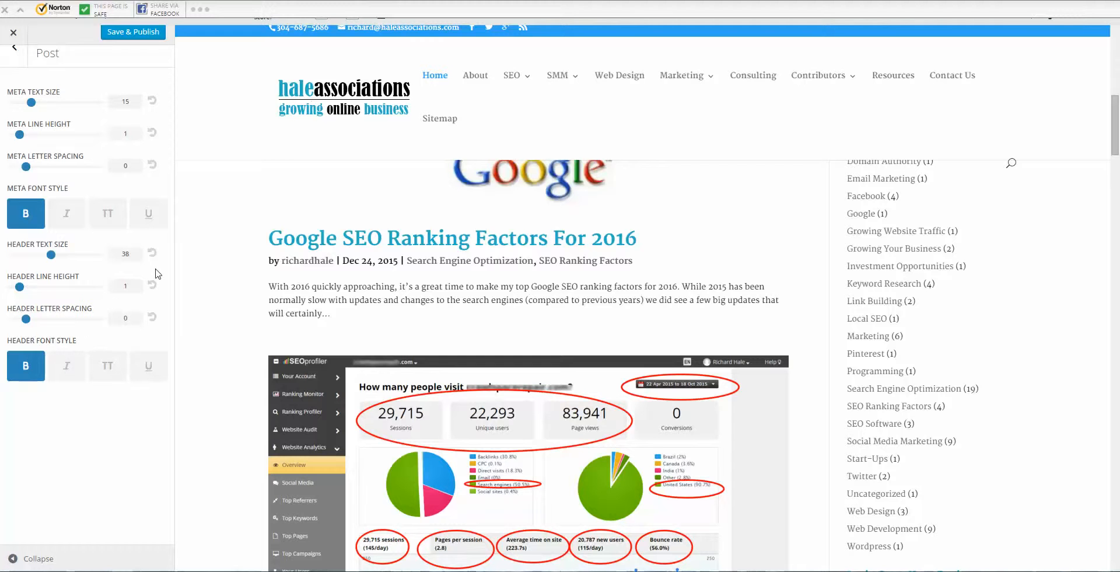
left_click(15, 50)
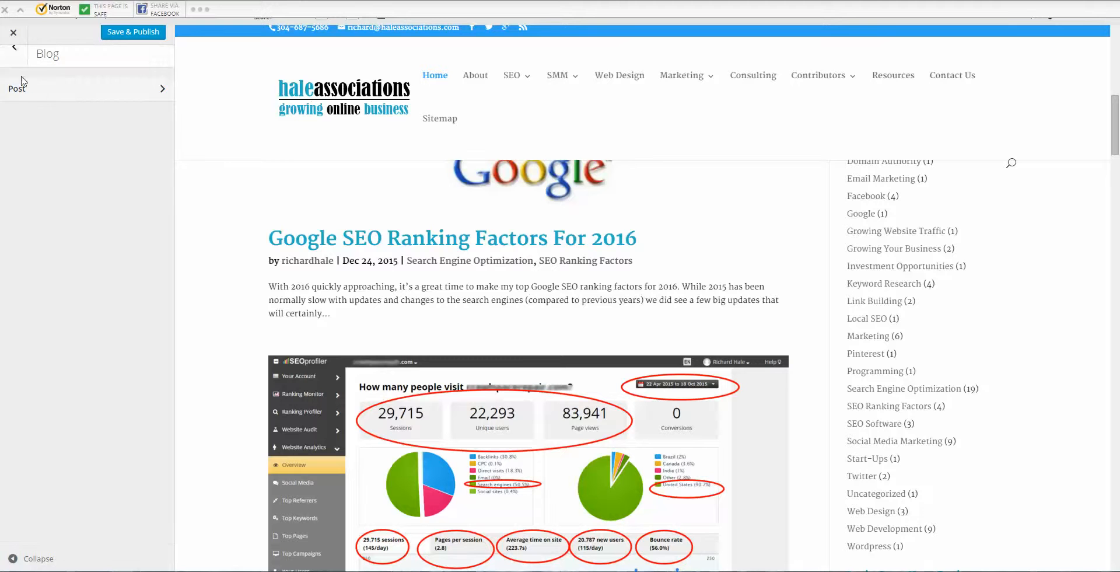
left_click(14, 55)
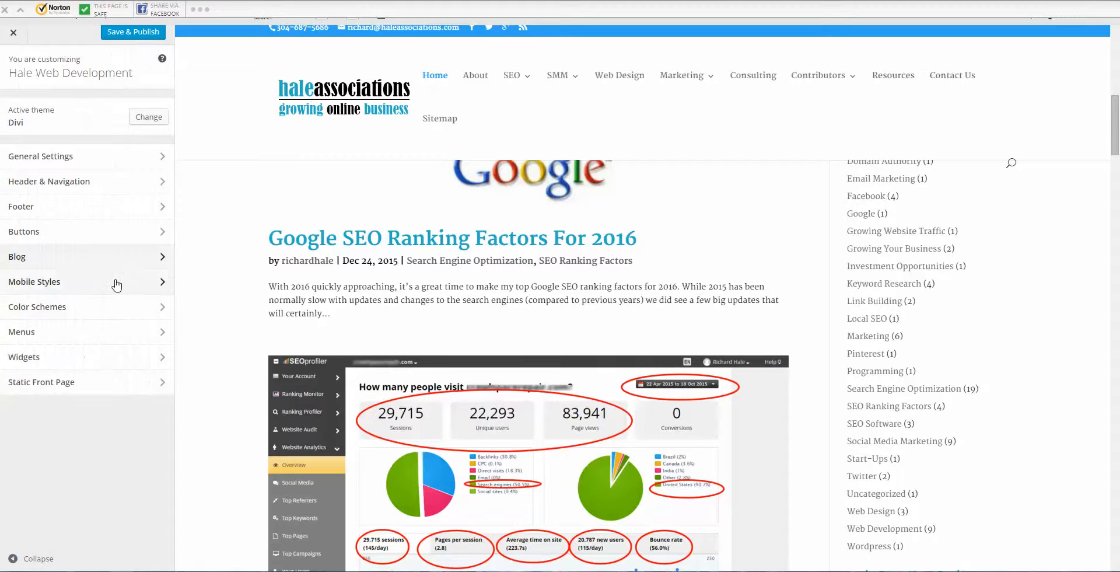
Step: Open Mobile Styles and scroll up and down through the homepage in the tablet-sized preview
left_click(136, 284)
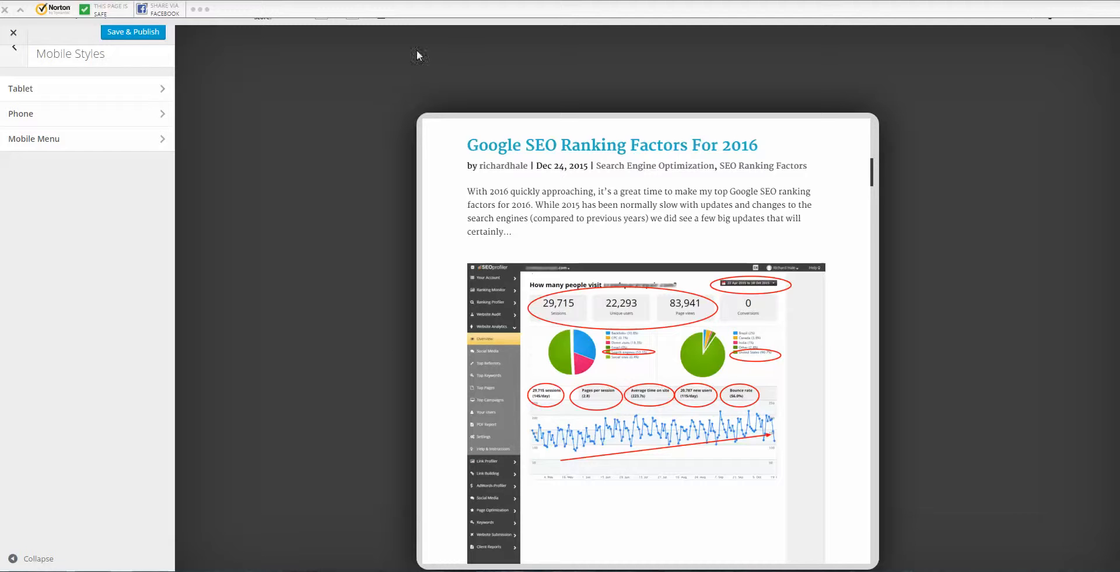
scroll(752, 234, "down", 7)
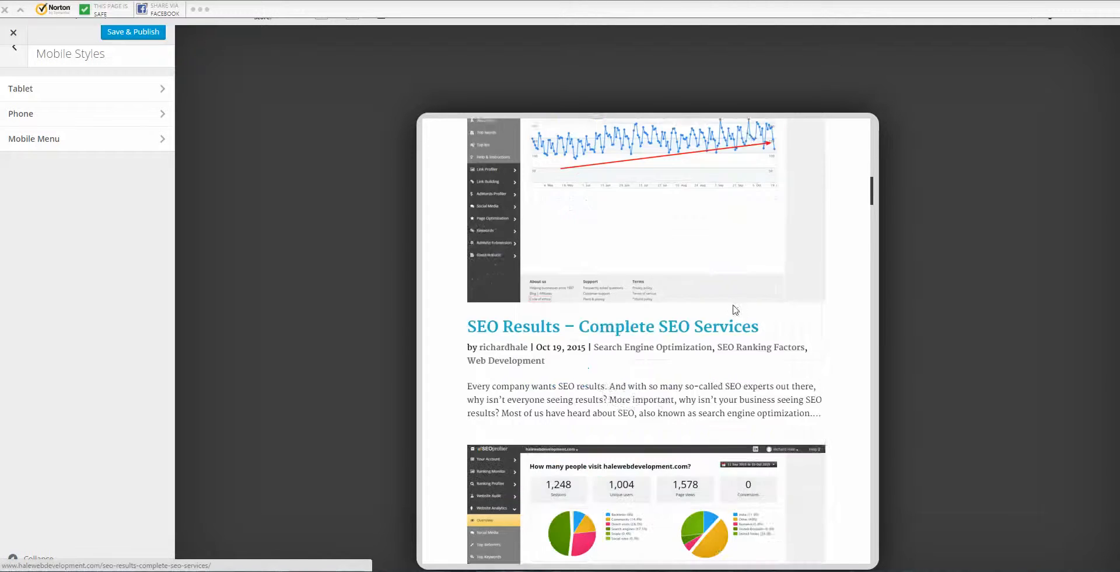
scroll(722, 315, "down", 8)
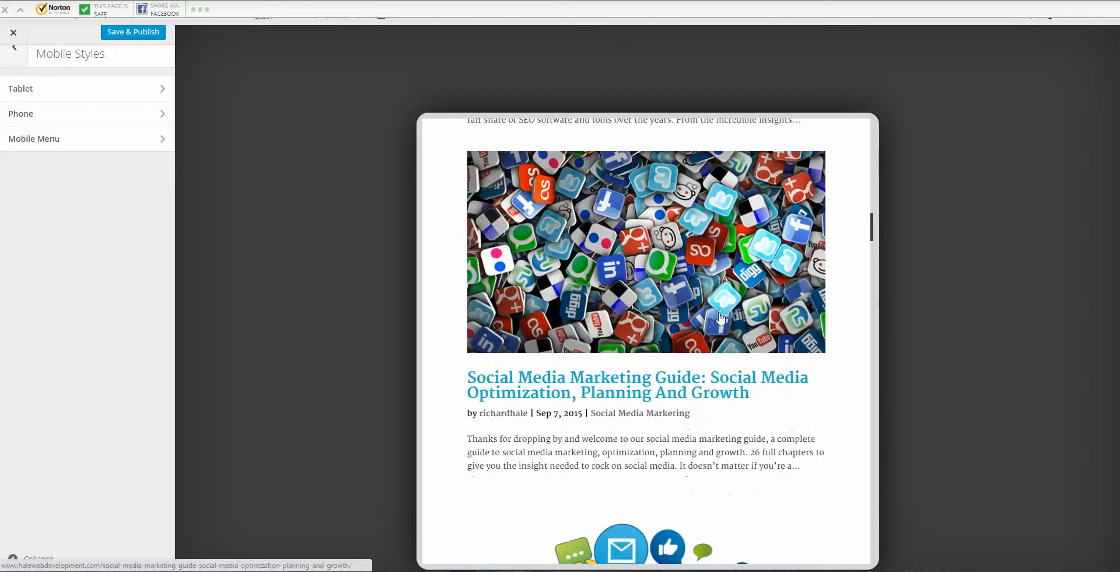
scroll(713, 324, "down", 10)
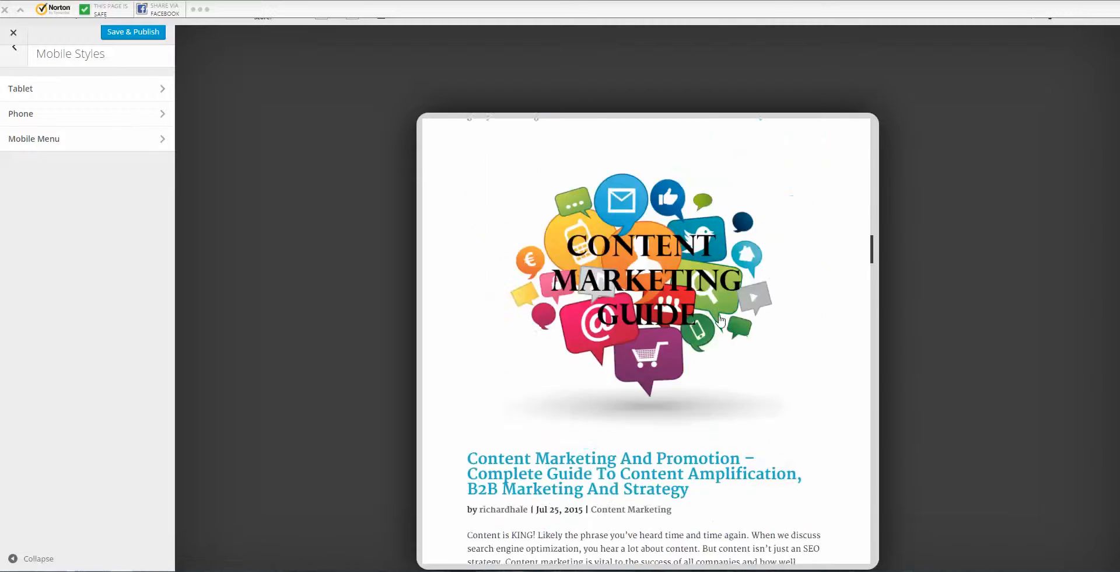
scroll(737, 323, "down", 16)
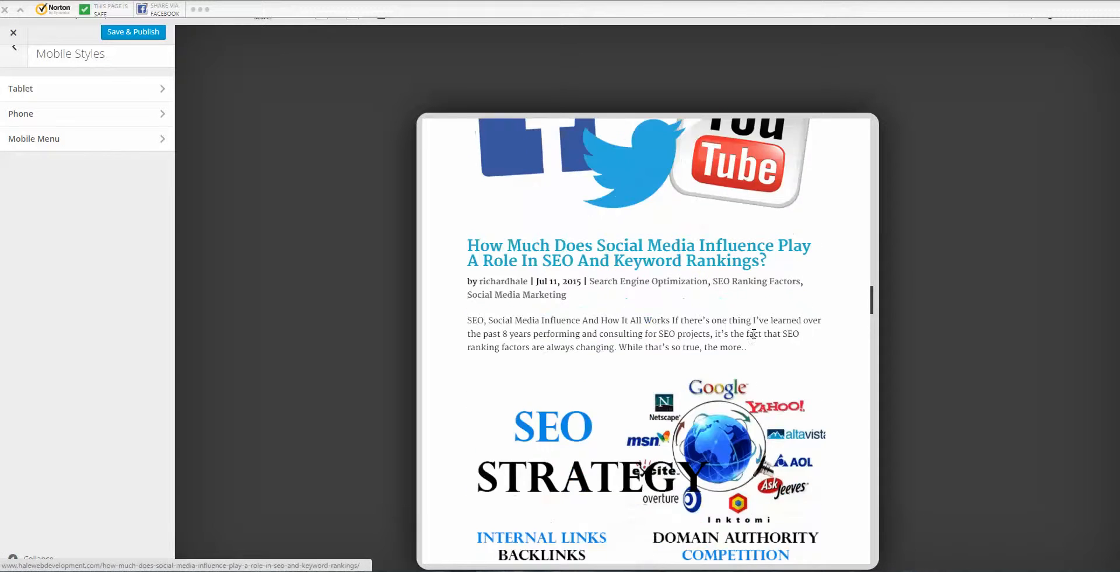
scroll(769, 348, "down", 13)
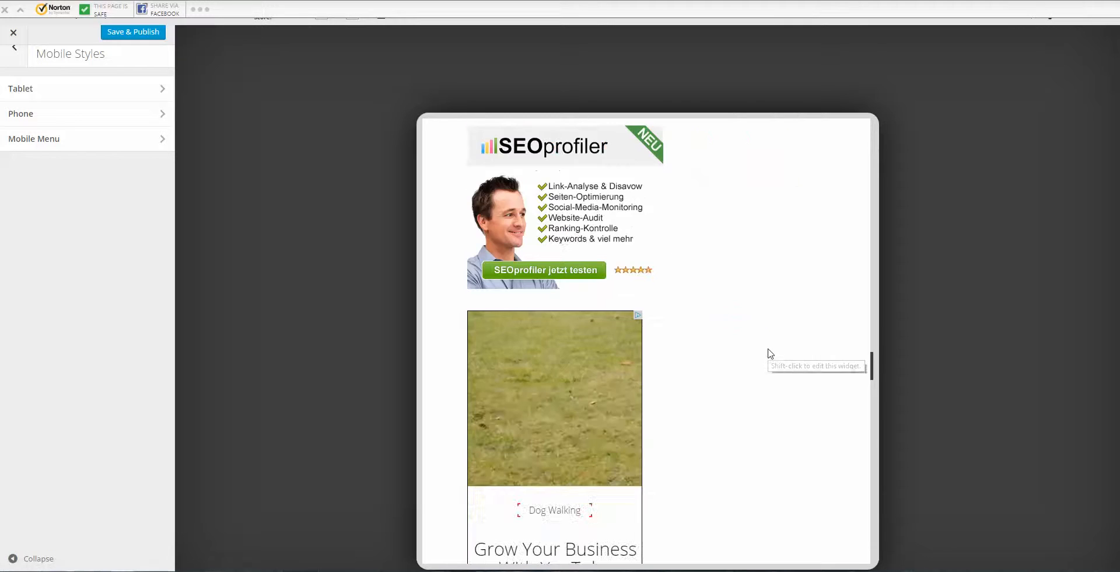
scroll(765, 353, "up", 4)
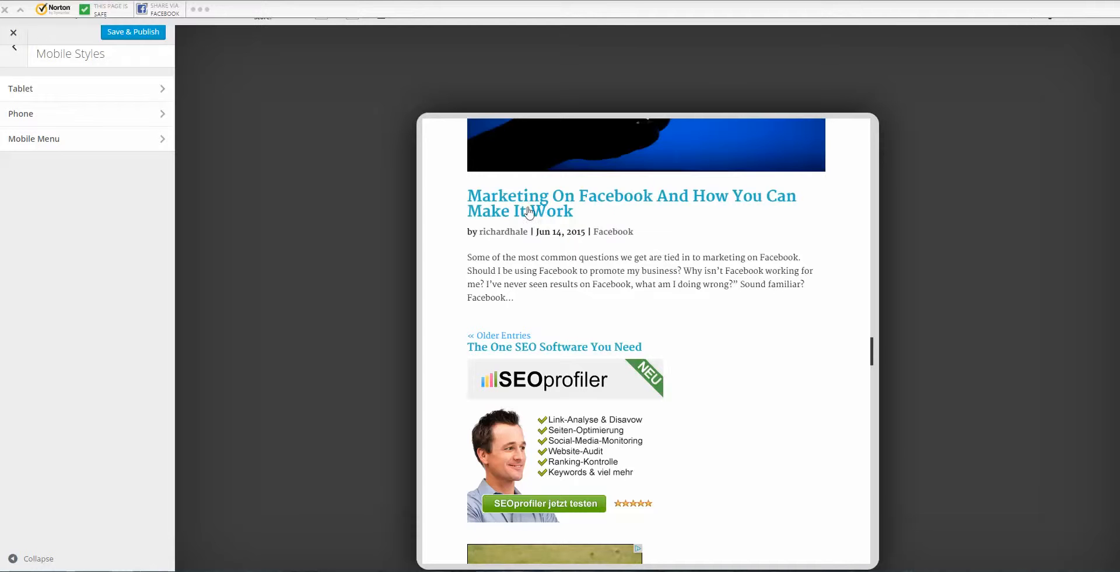
scroll(681, 277, "down", 9)
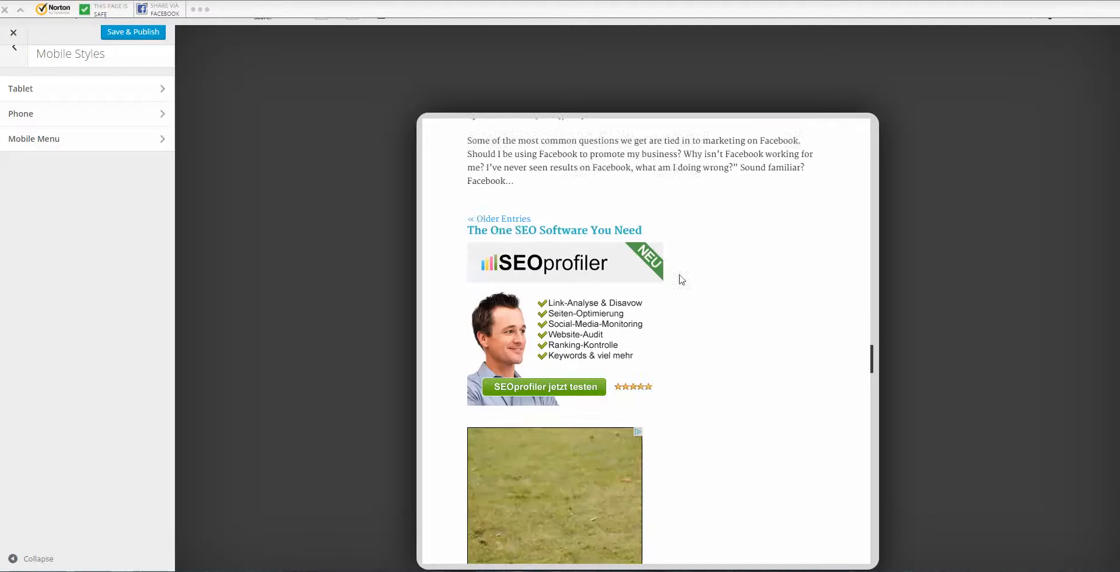
scroll(686, 304, "down", 15)
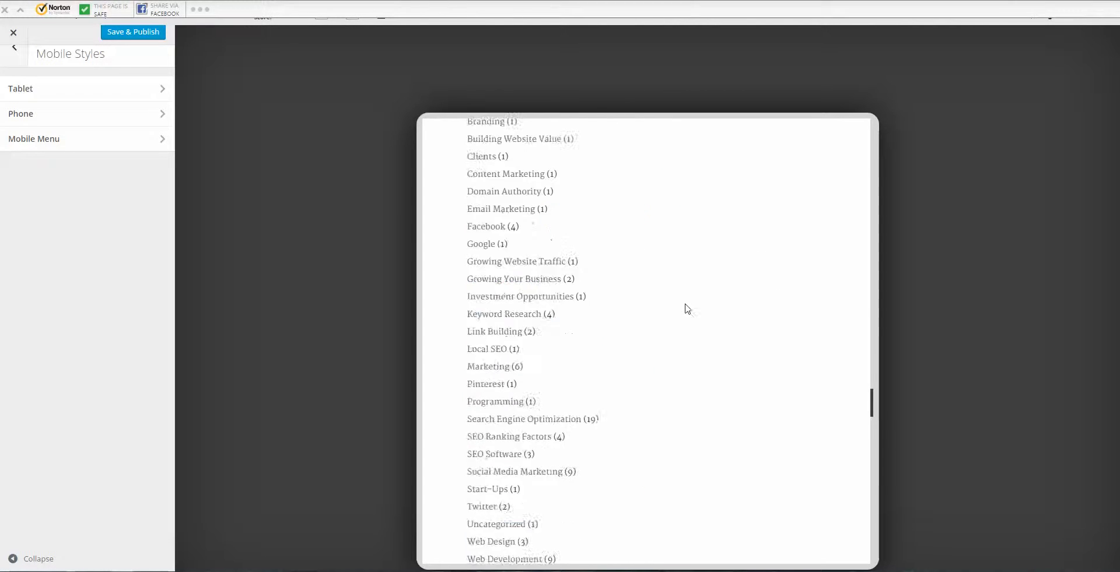
scroll(690, 317, "down", 15)
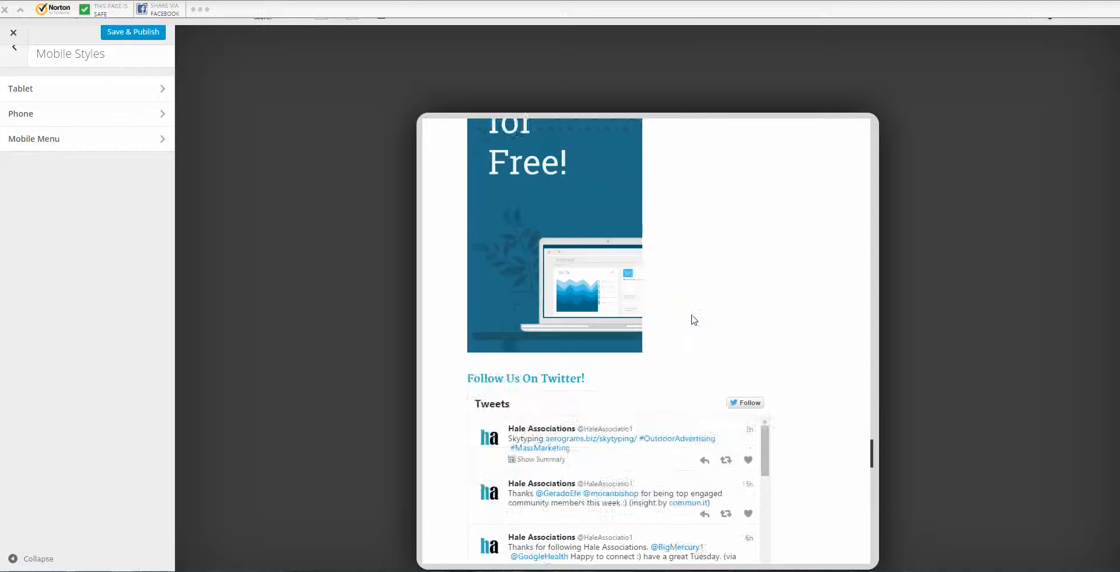
scroll(816, 321, "down", 9)
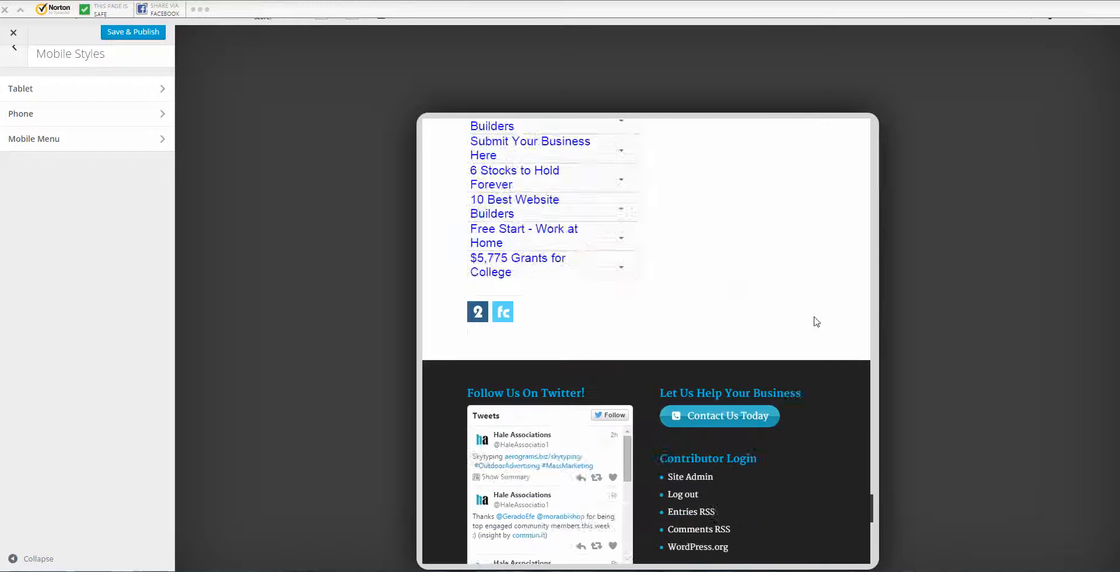
scroll(822, 301, "up", 4)
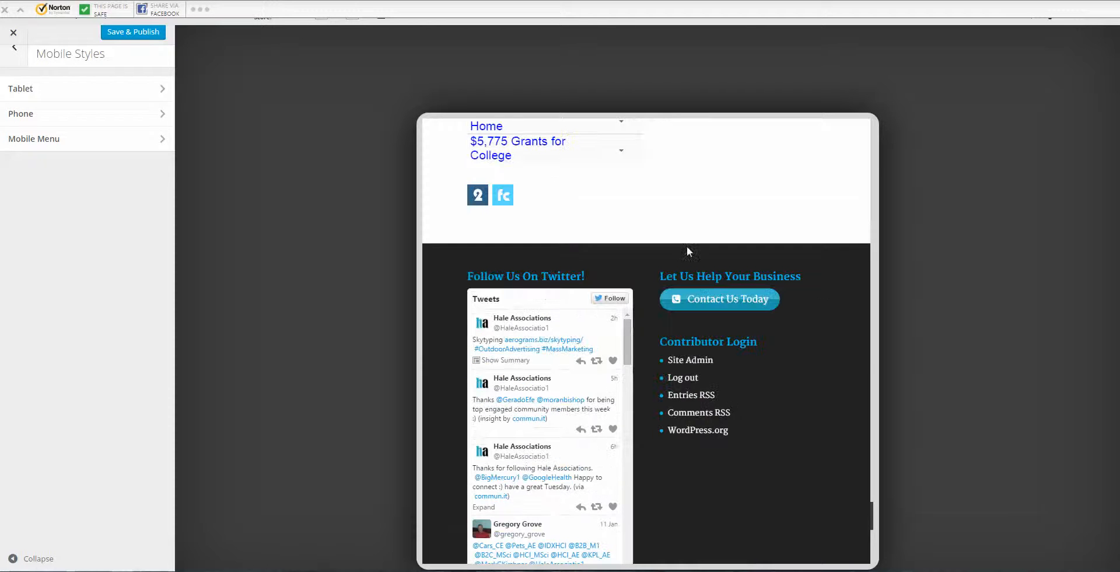
scroll(734, 309, "down", 6)
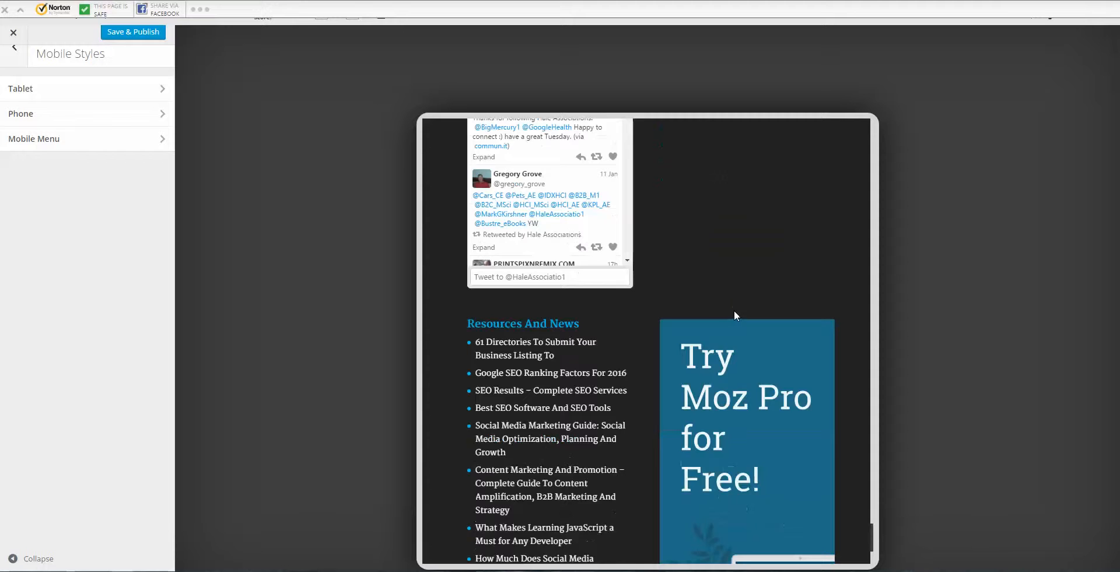
scroll(736, 288, "up", 8)
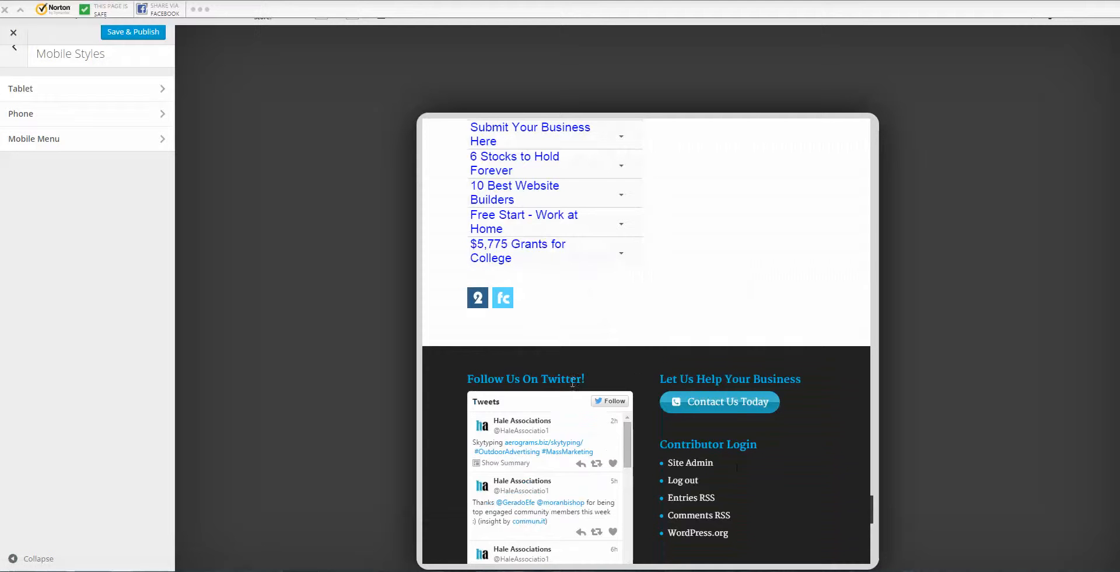
scroll(644, 370, "down", 3)
scroll(732, 331, "up", 8)
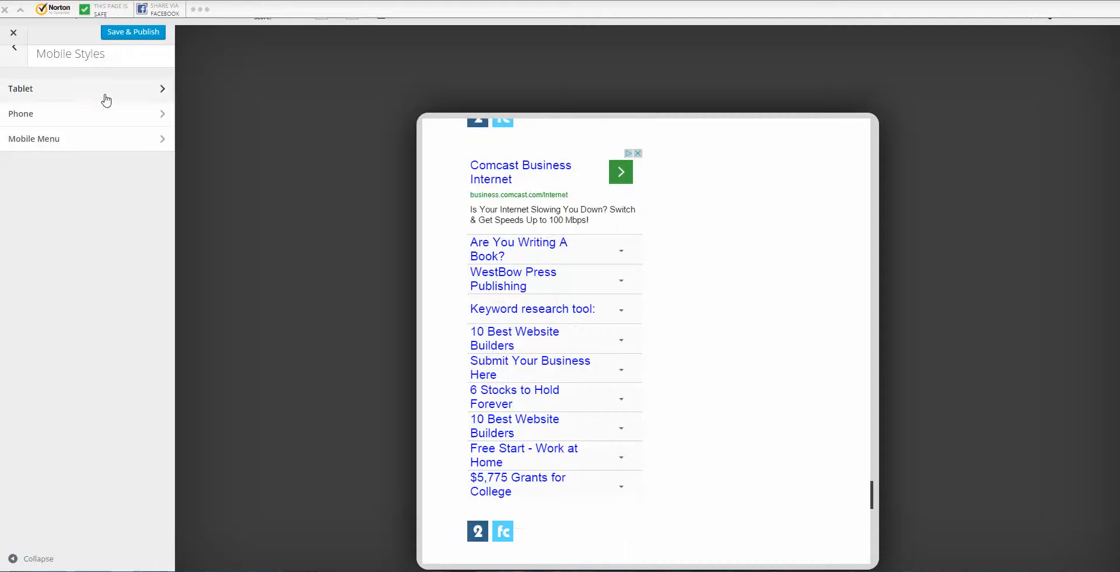
Step: Drag the Tablet Section Height slider from 50 to 39, then go back to Mobile Styles
left_click(143, 93)
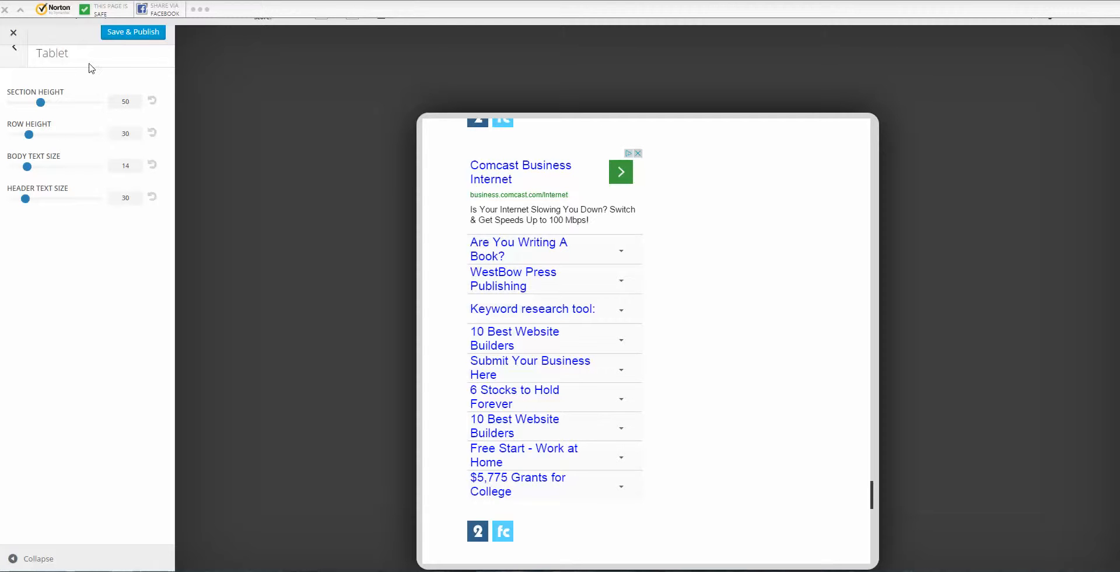
double_click(28, 105)
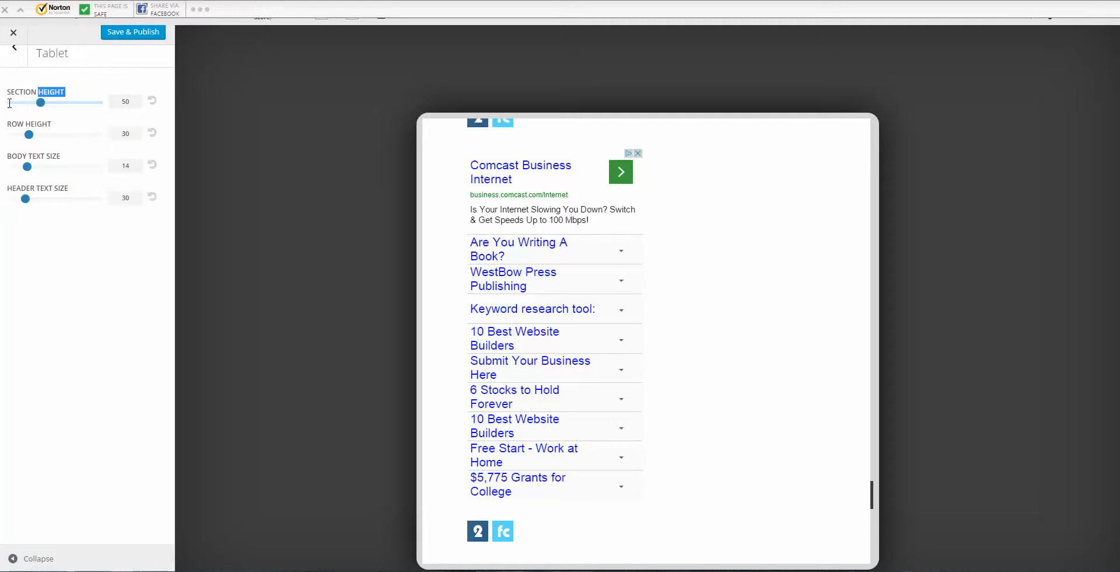
mouse_move(40, 104)
left_mouse_down()
mouse_move(78, 107)
mouse_move(34, 114)
left_mouse_up()
left_click(537, 284)
scroll(664, 382, "up", 1)
scroll(656, 383, "up", 10)
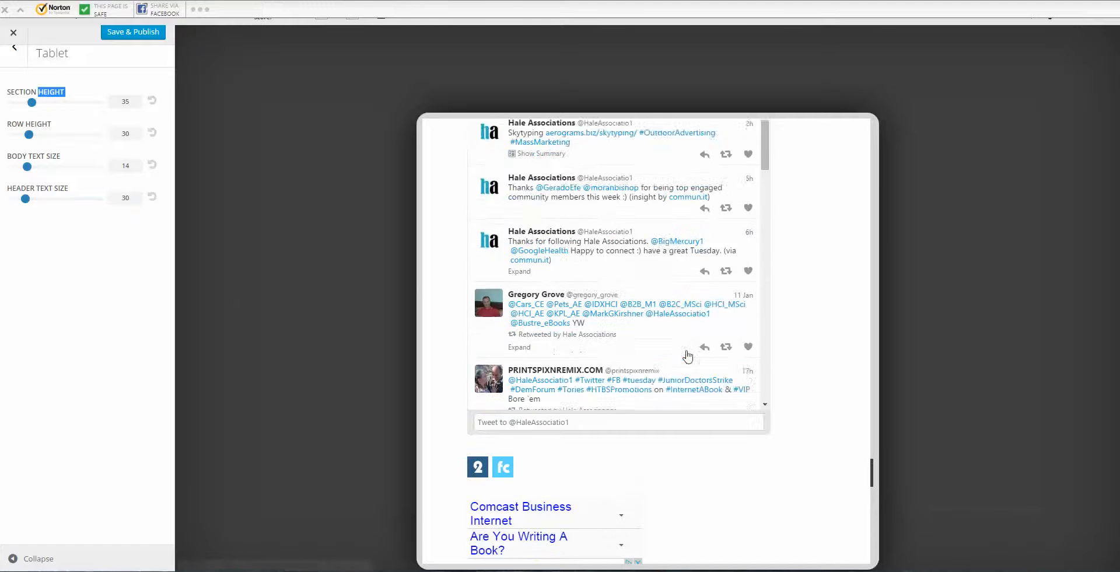
scroll(782, 345, "up", 10)
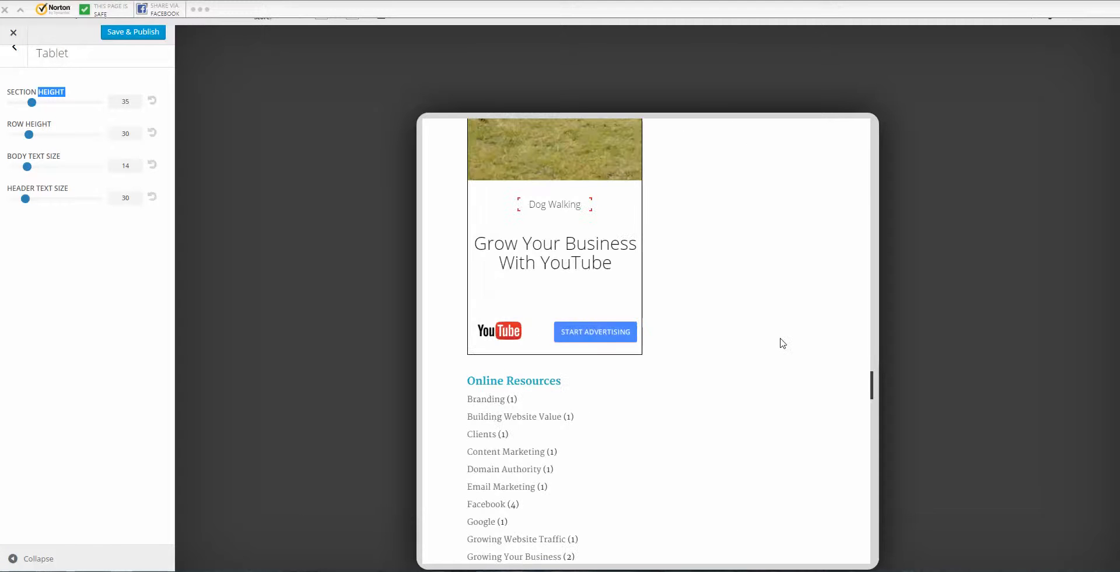
scroll(783, 344, "down", 2)
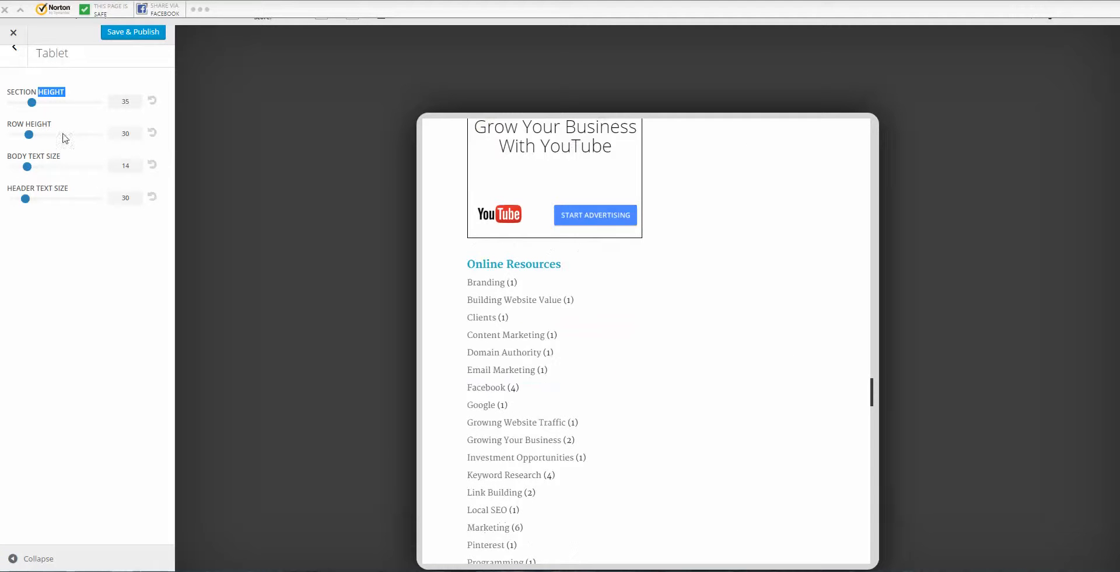
mouse_move(30, 102)
left_mouse_down()
mouse_move(101, 109)
mouse_move(36, 104)
left_mouse_up()
left_click(35, 103)
left_click(16, 51)
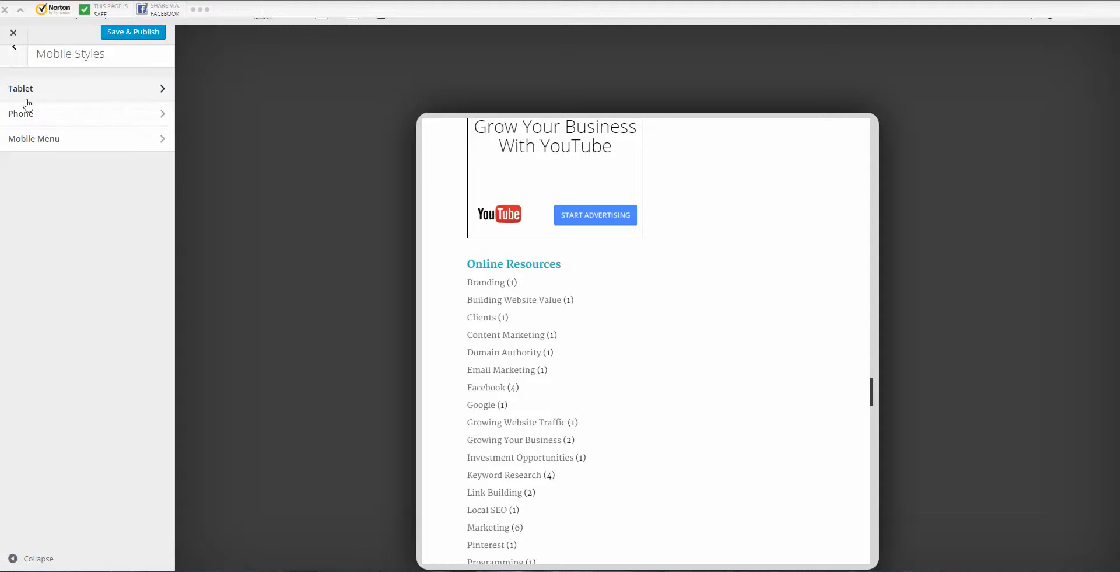
Step: Preview the site at phone size and review the Phone settings: section height 50, row height 30, body 14, header 30
left_click(121, 113)
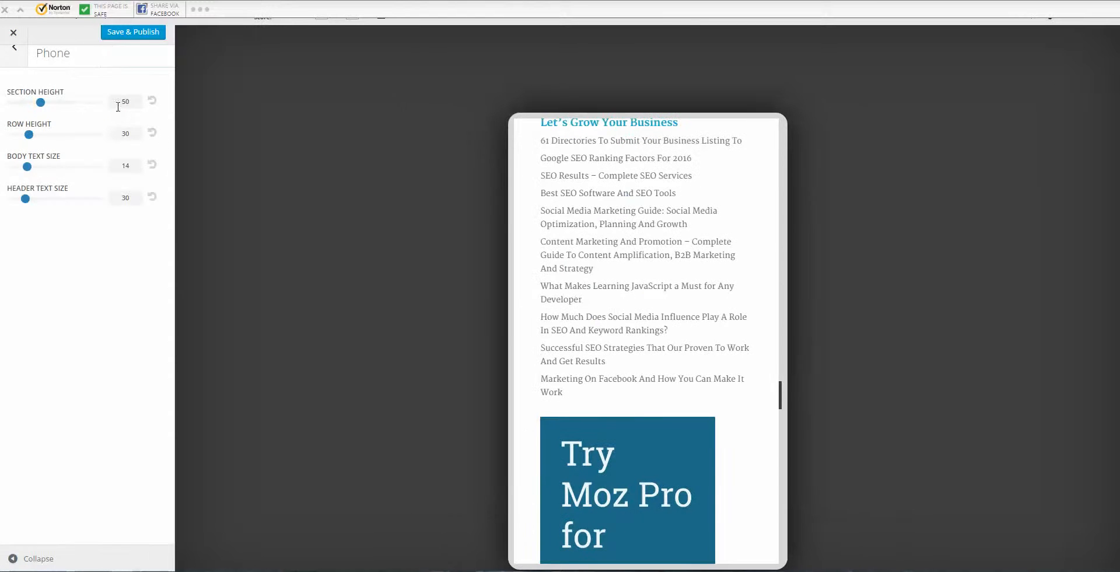
scroll(641, 222, "down", 9)
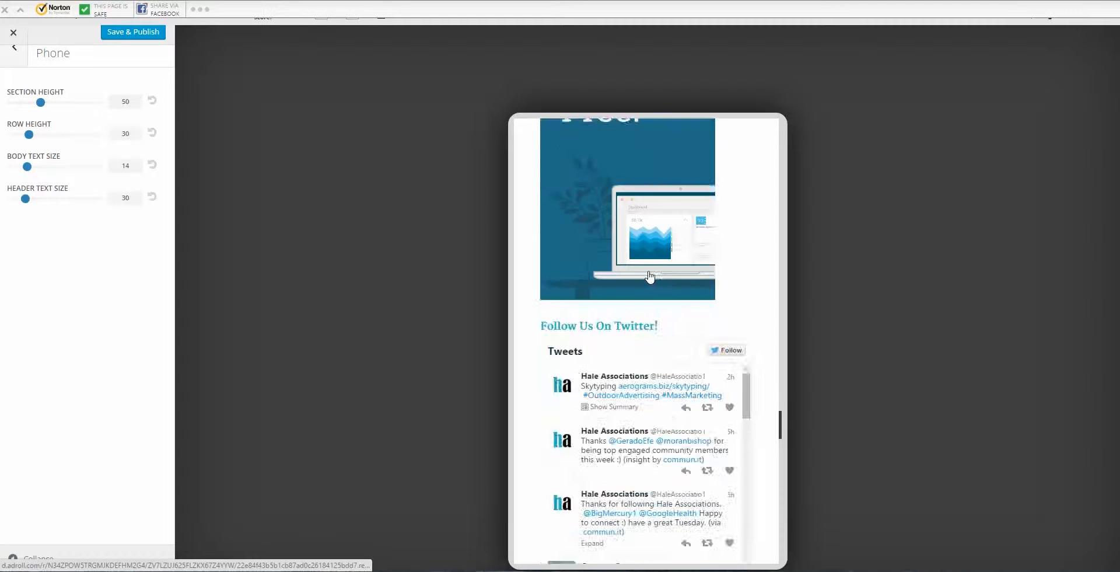
scroll(658, 284, "up", 15)
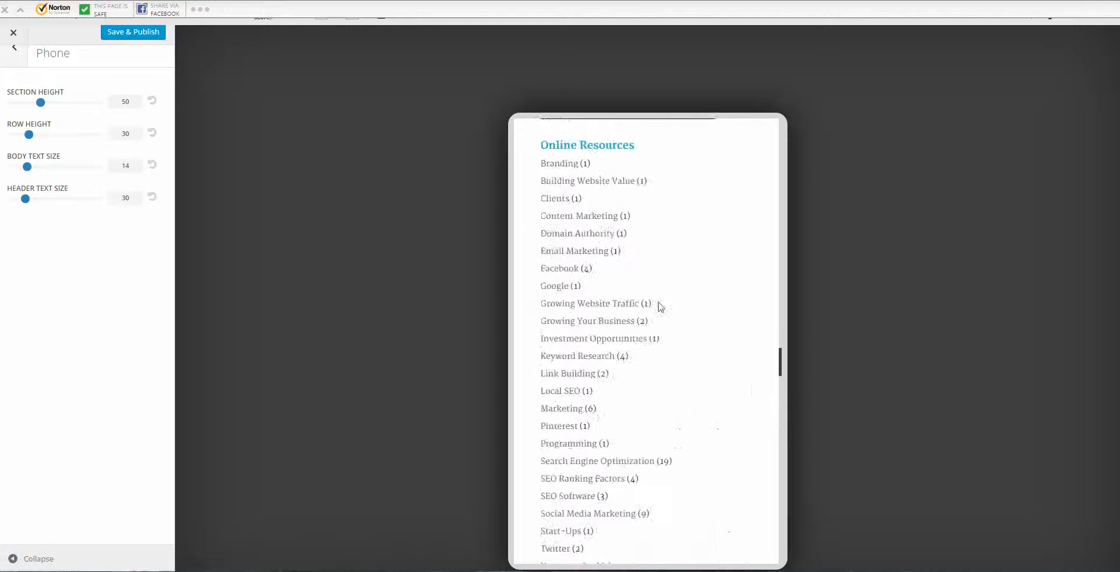
scroll(656, 302, "up", 4)
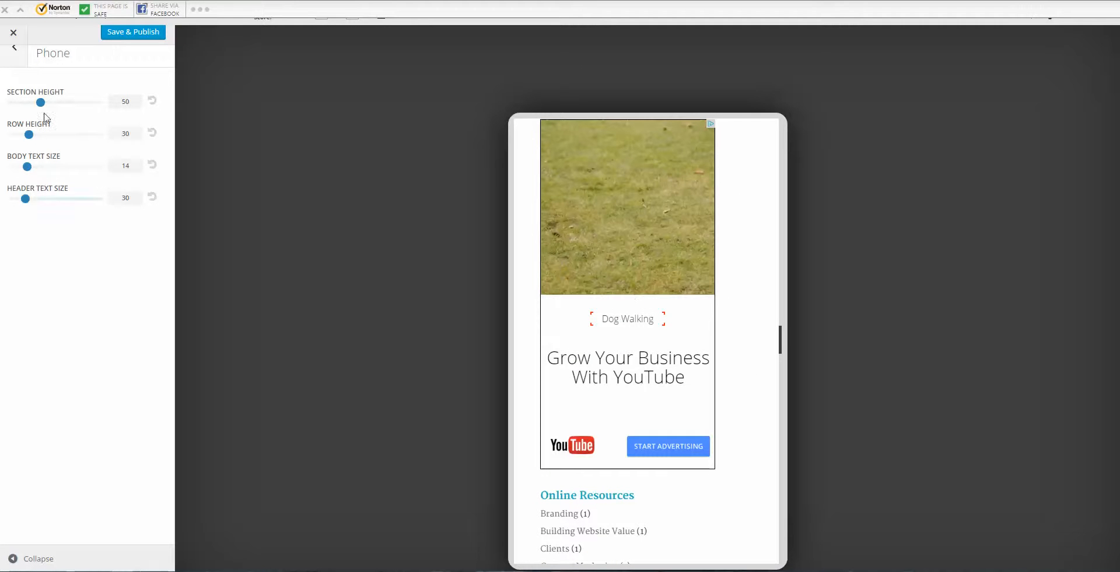
left_click(14, 58)
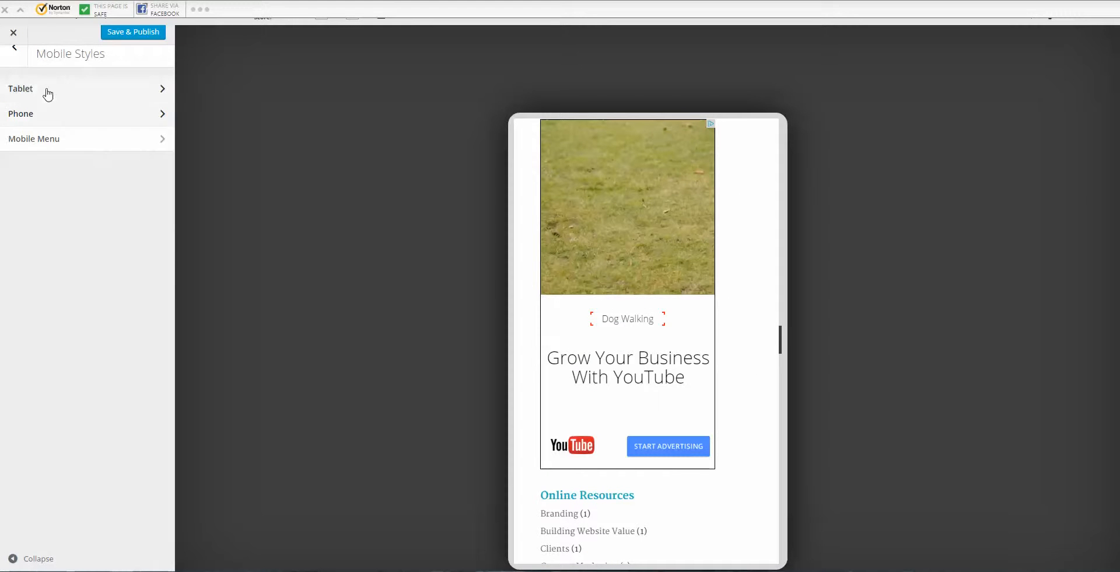
Step: Open the mobile menu settings and the phone preview's site menu, leaving the text colour unchanged
left_click(83, 146)
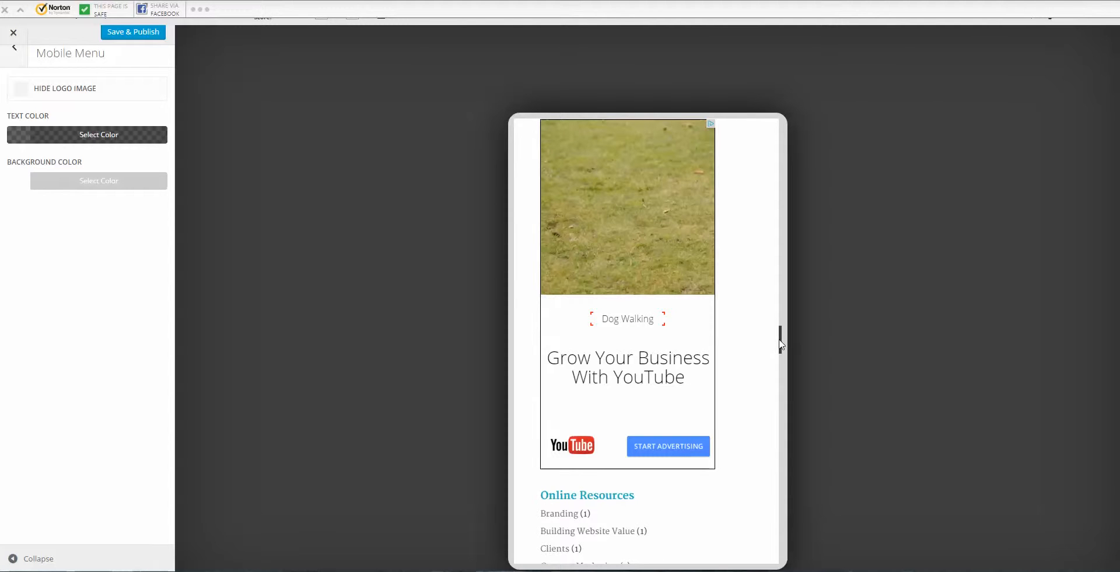
left_click_drag(780, 344, 778, 128)
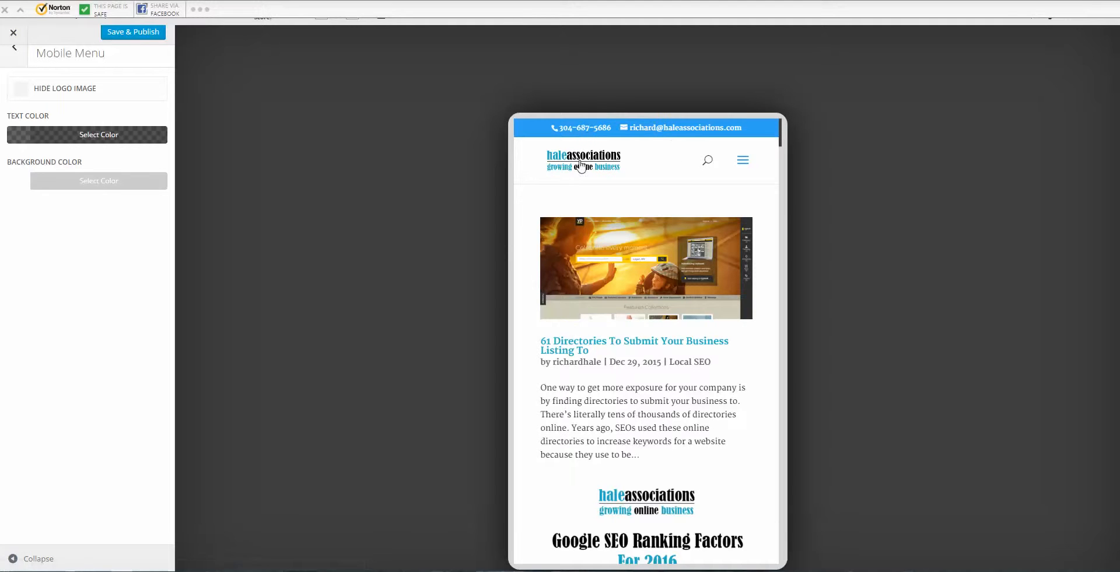
left_click(742, 161)
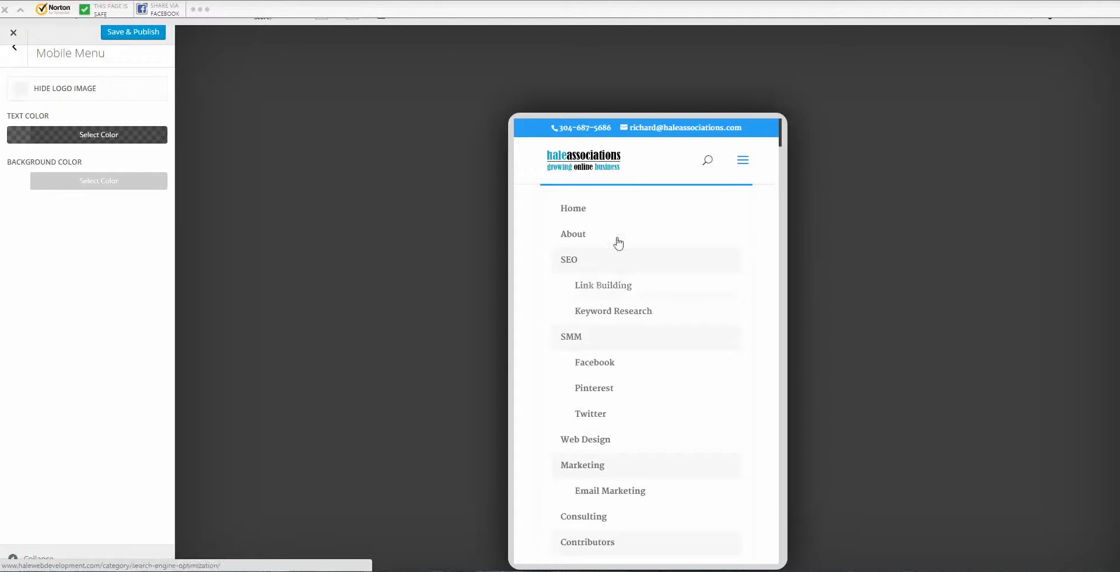
scroll(616, 304, "down", 2)
scroll(618, 298, "up", 2)
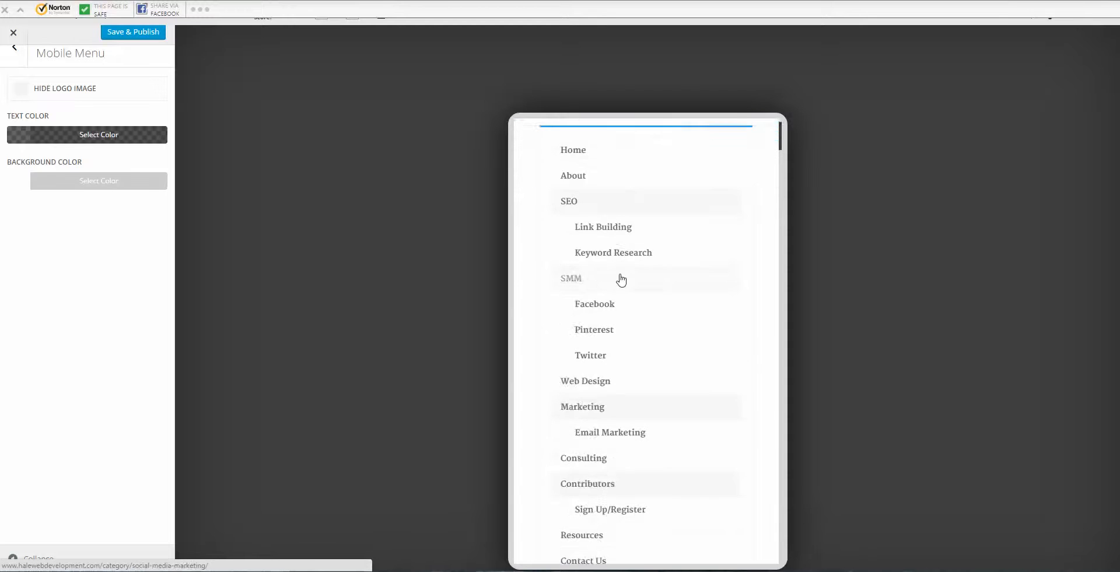
left_click(17, 140)
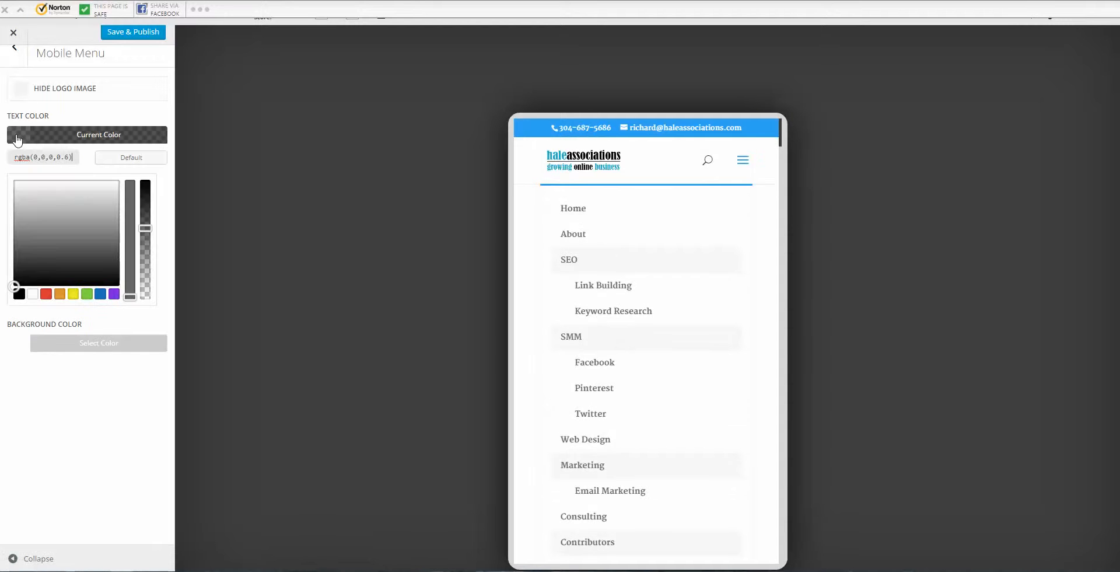
left_click(19, 294)
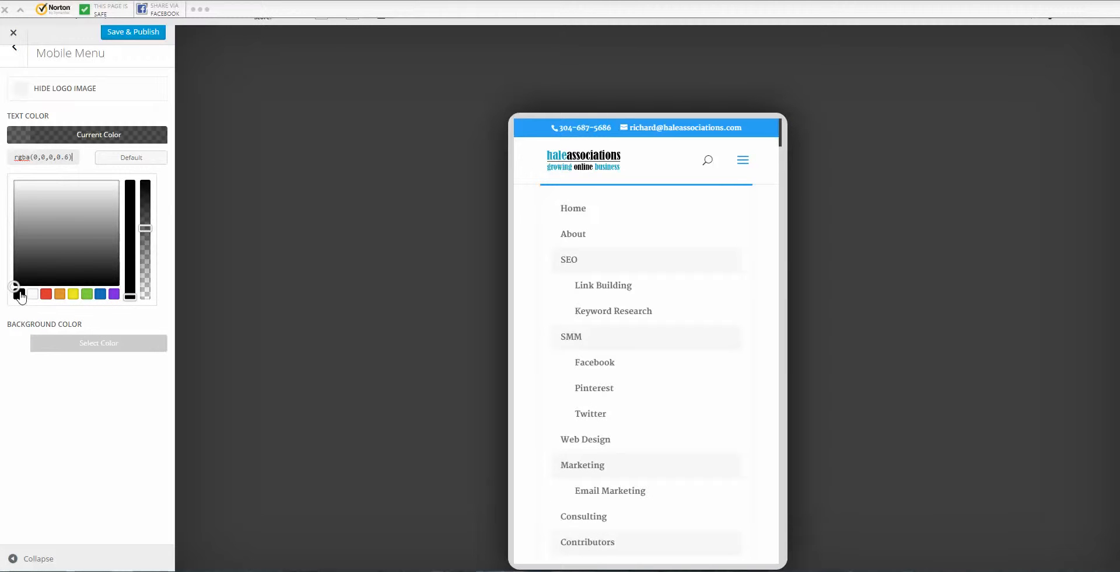
left_click(141, 116)
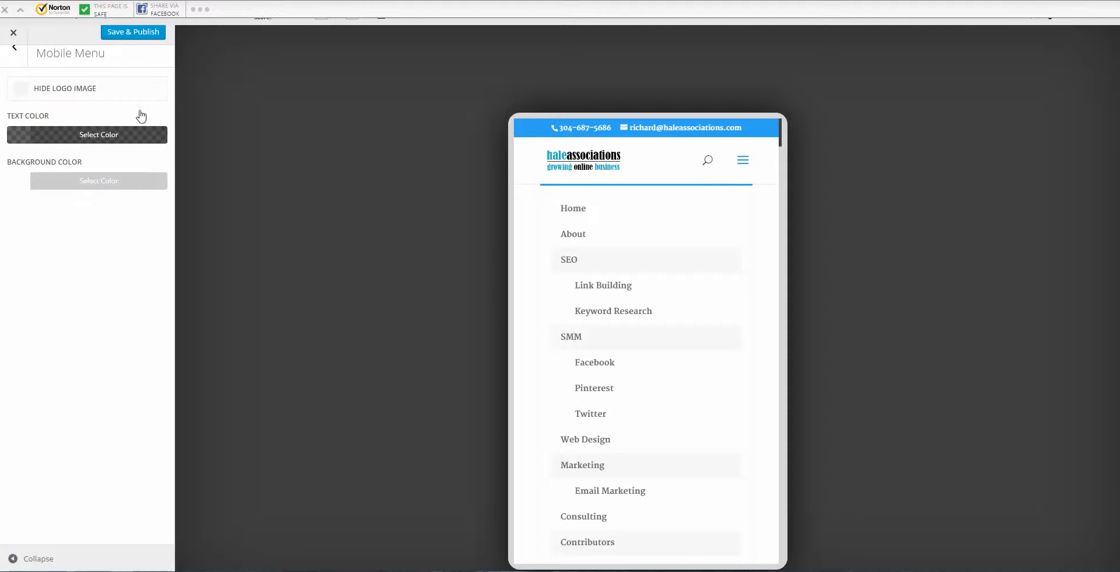
Step: Try #eaeaea and #f9f9f9 mobile menu backgrounds, settle on #ffffff, and Save & Publish
left_click(80, 181)
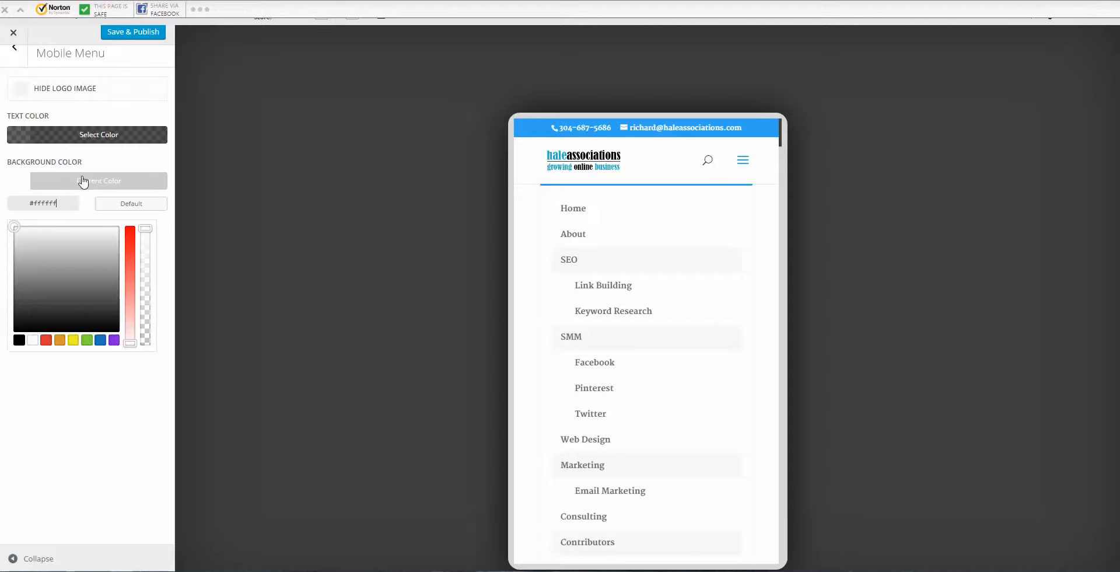
left_click(34, 235)
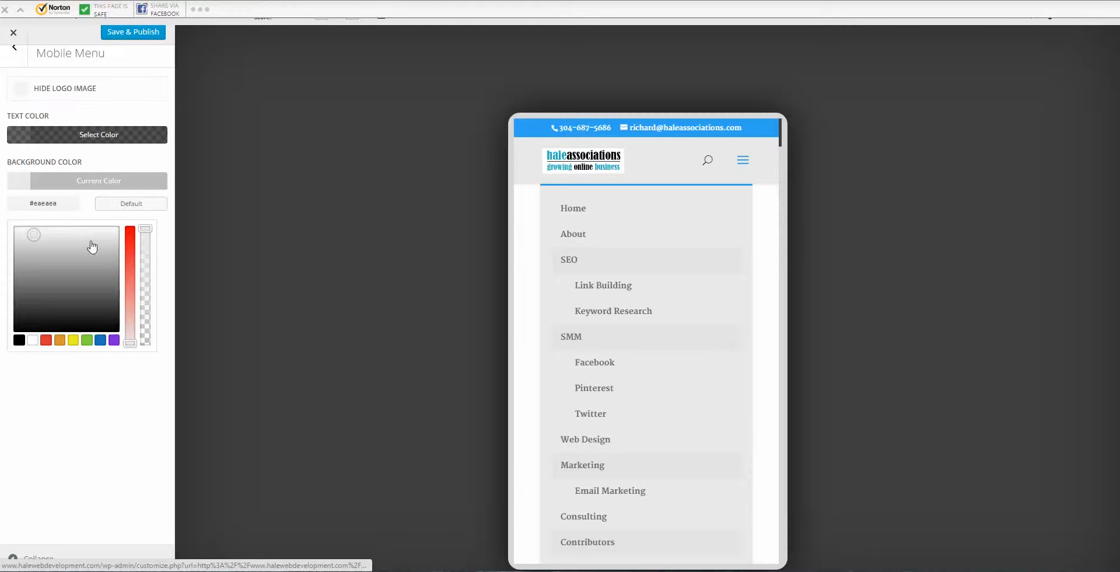
left_click(22, 227)
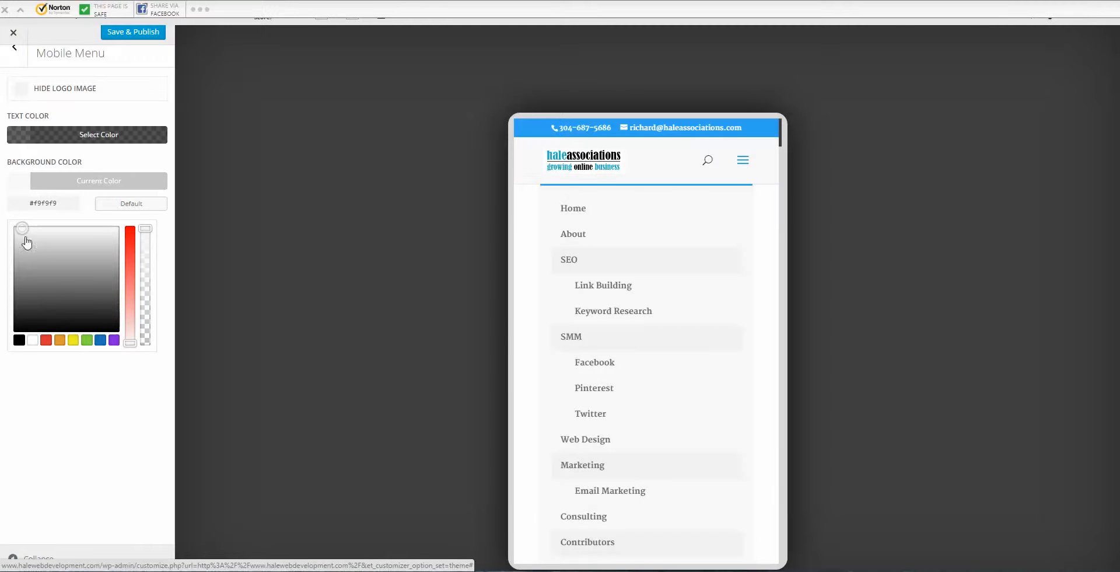
left_click(34, 342)
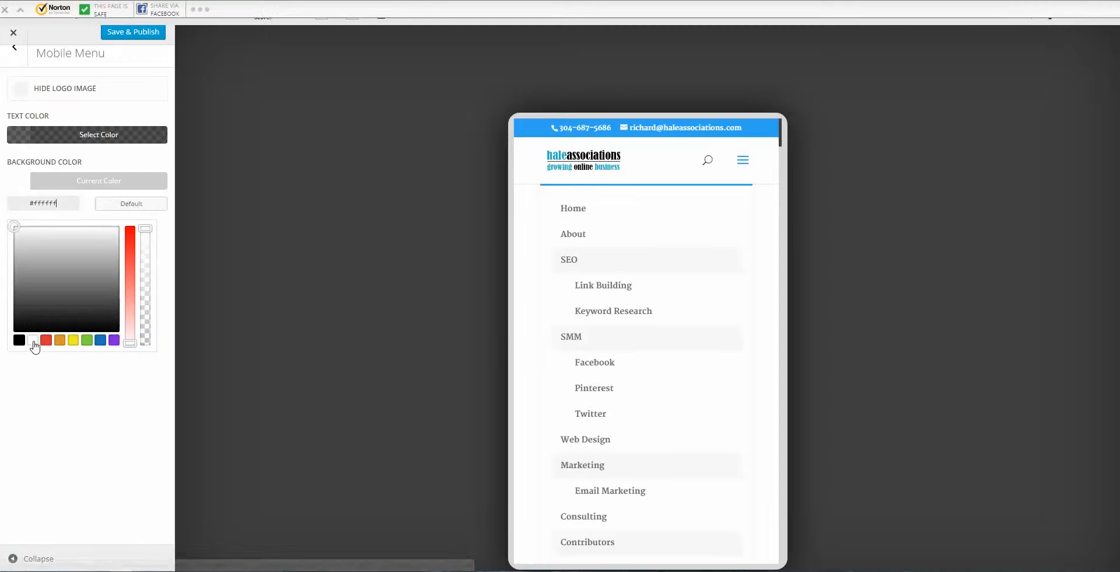
left_click(134, 36)
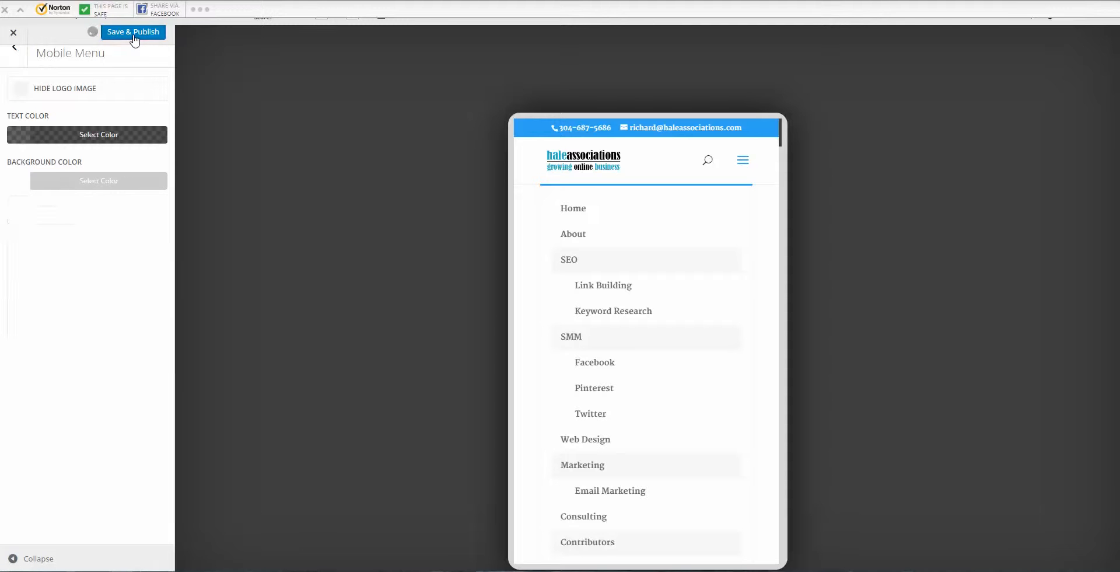
left_click(15, 52)
left_click(15, 52)
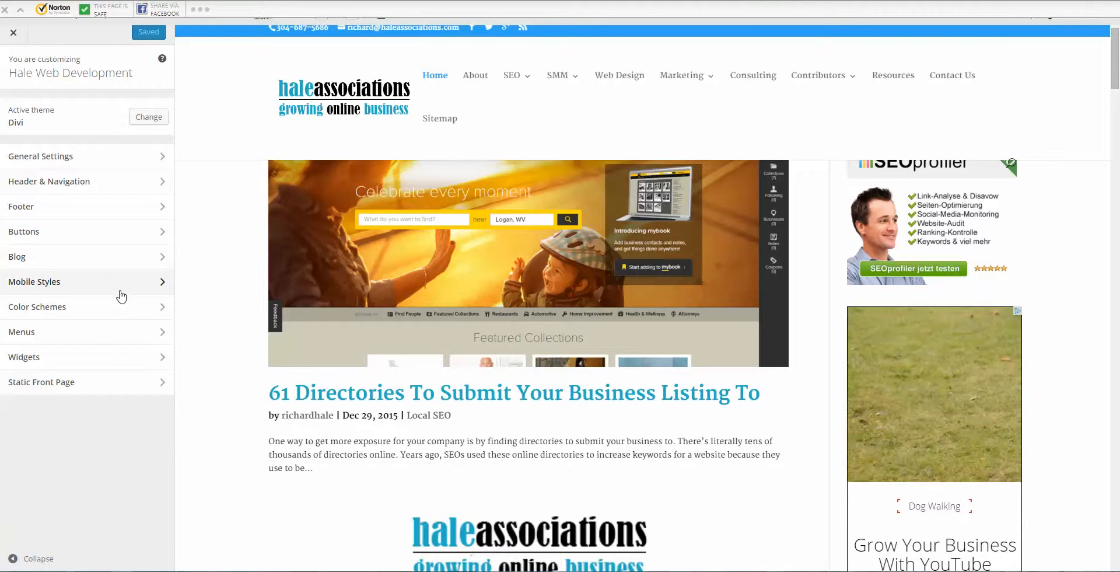
left_click(120, 314)
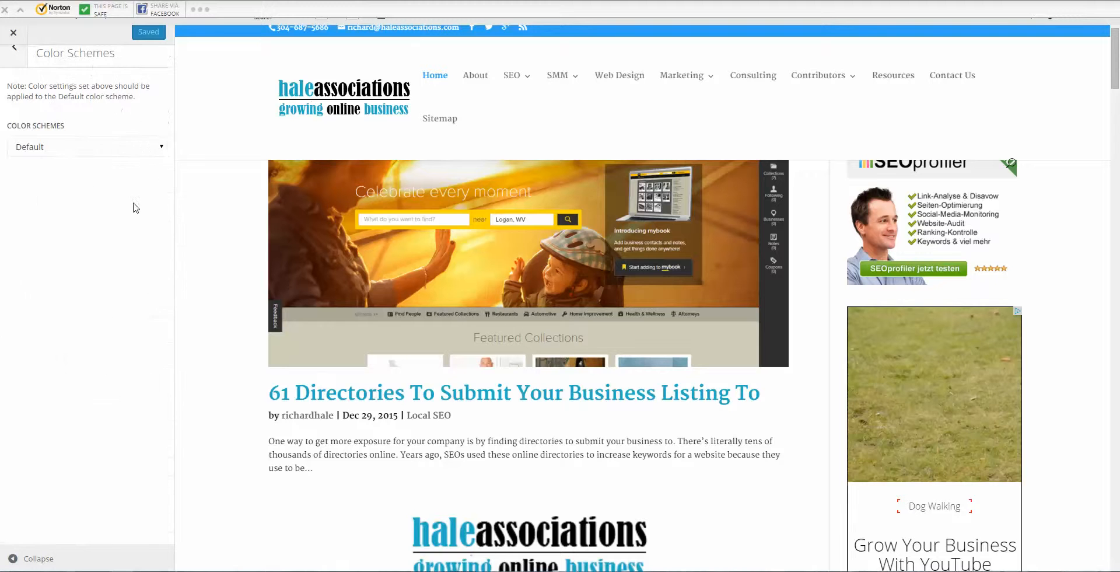
left_click(149, 148)
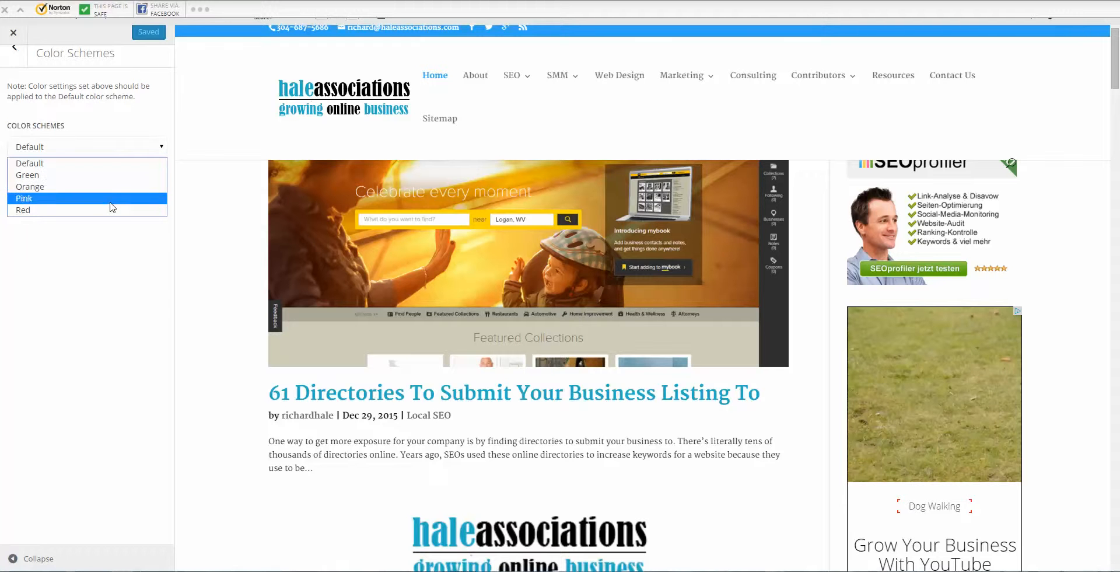
left_click(14, 47)
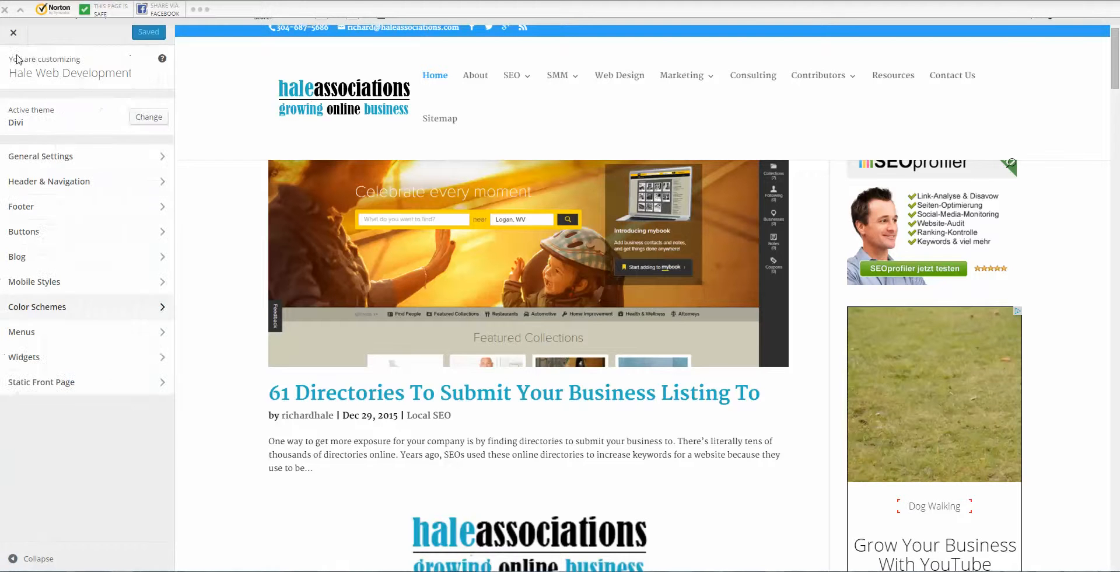
left_click(117, 332)
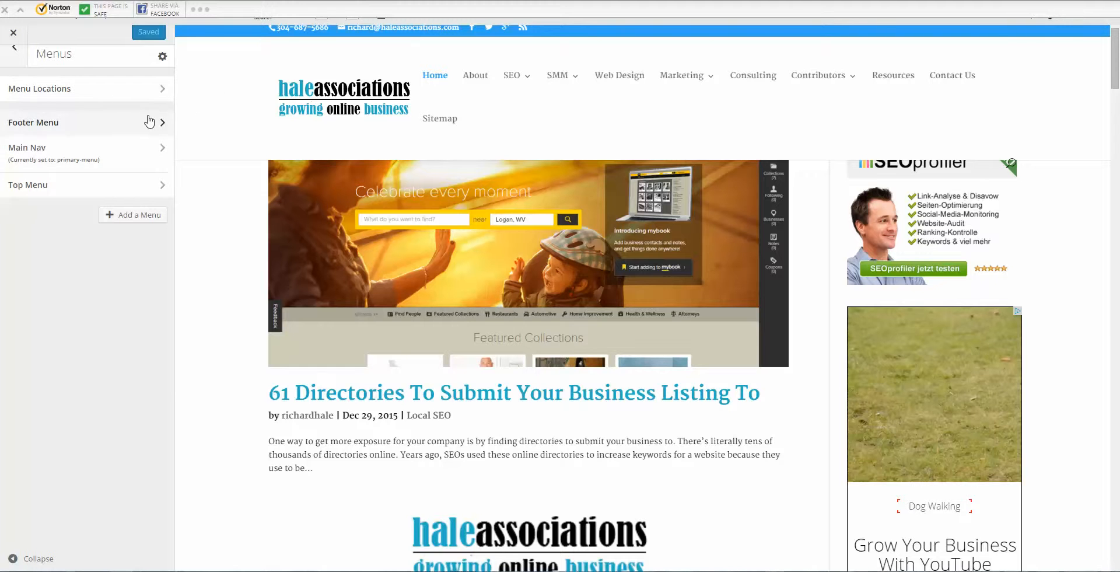
left_click(16, 54)
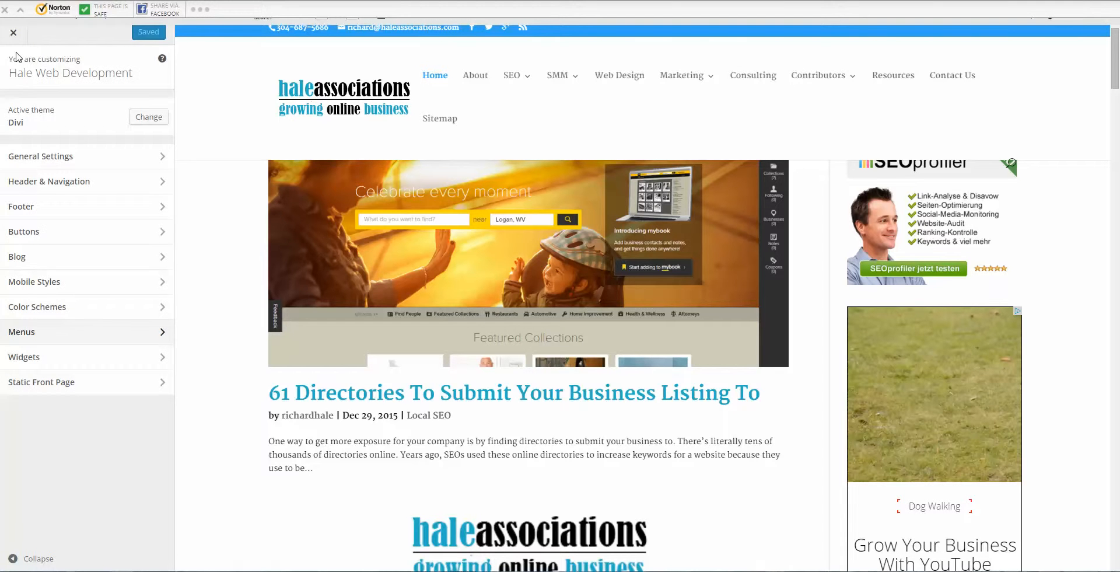
Step: Glance at the Widgets and Static Front Page panels, then close the Customizer
left_click(131, 357)
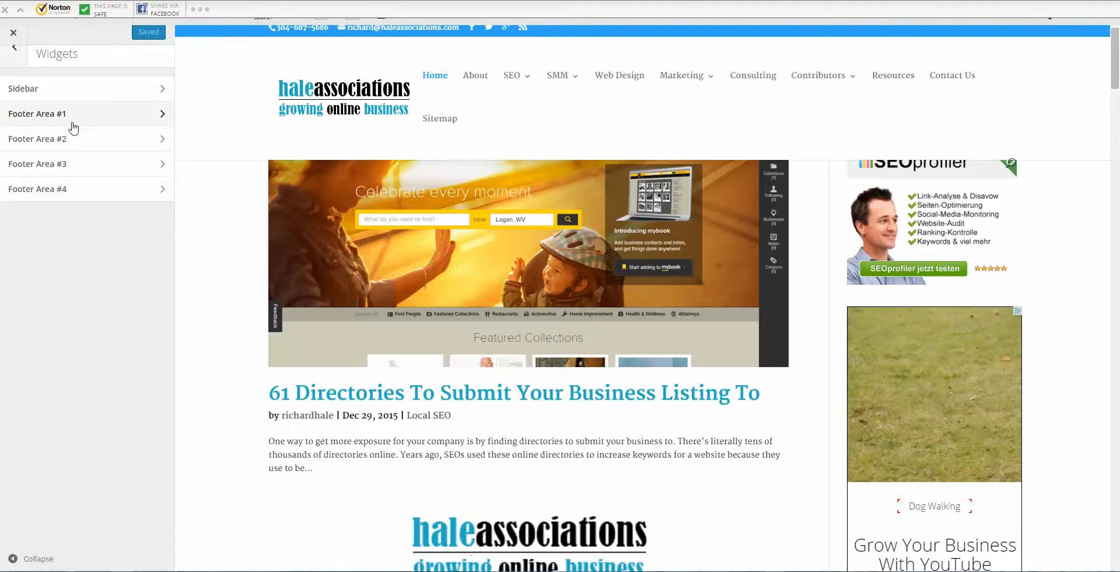
left_click(15, 48)
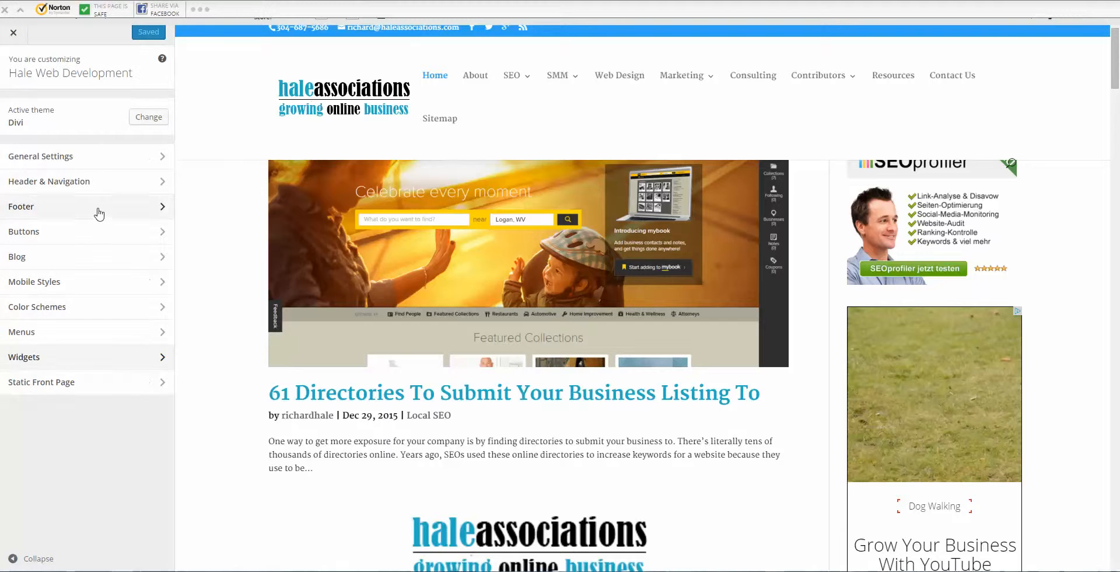
left_click(140, 382)
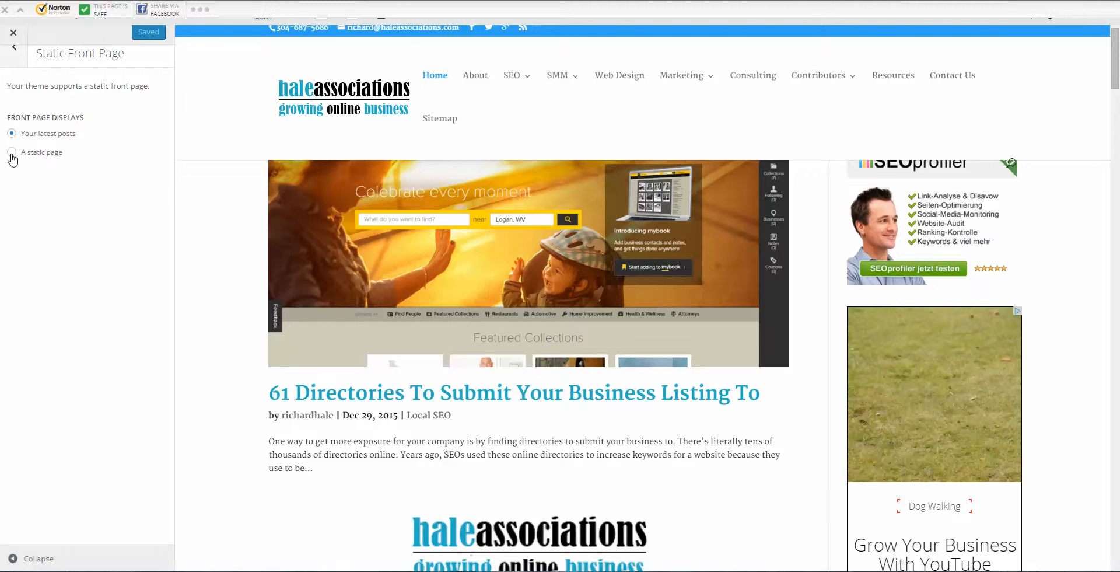
left_click(15, 52)
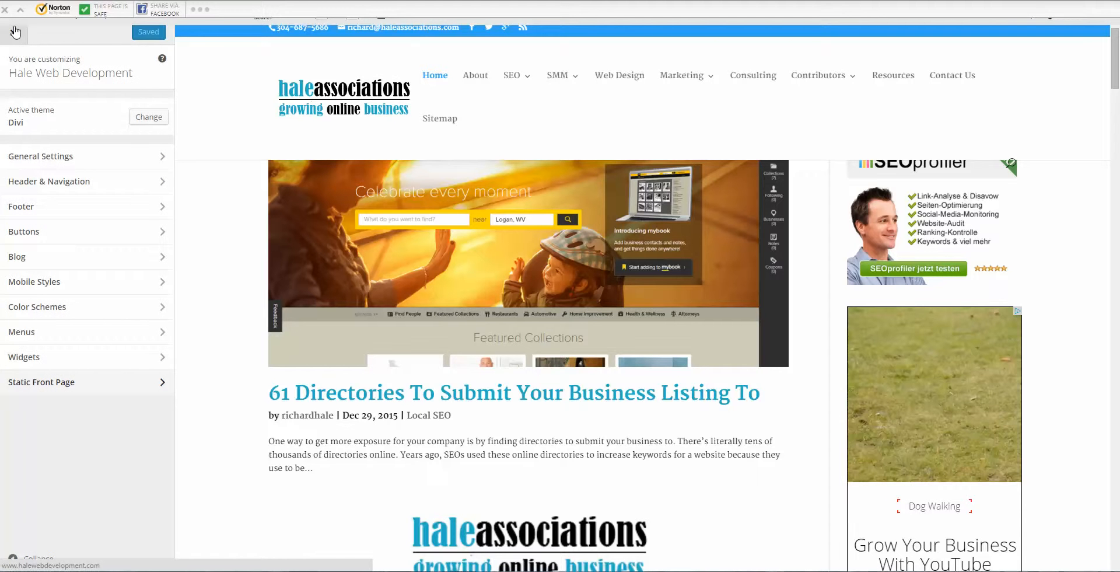
left_click(14, 34)
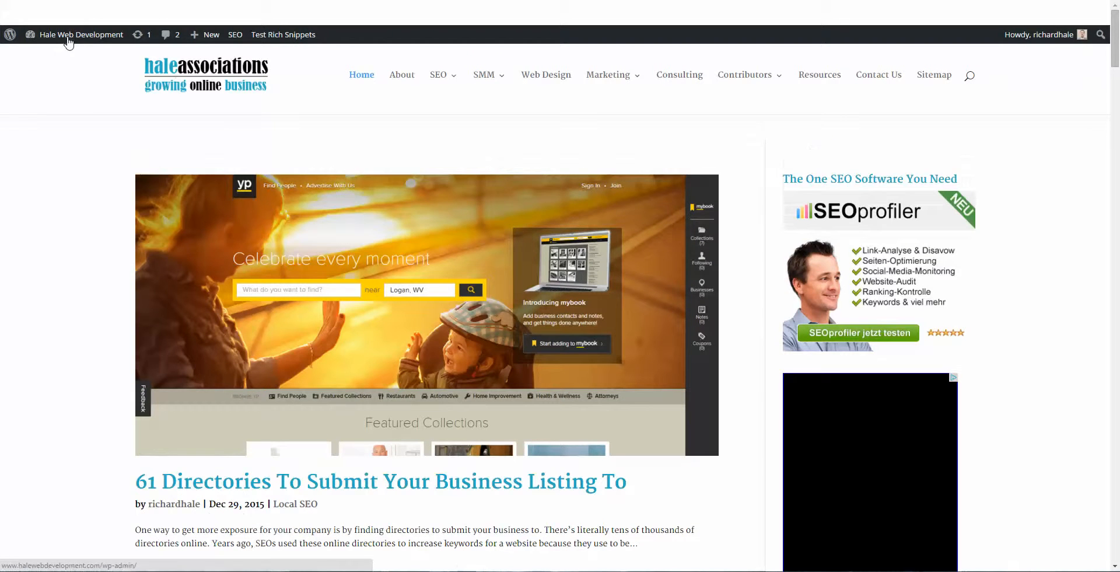
Step: Go to the Dashboard from the admin bar's site menu and scroll down to the Divi sidebar menu
mouse_move(69, 42)
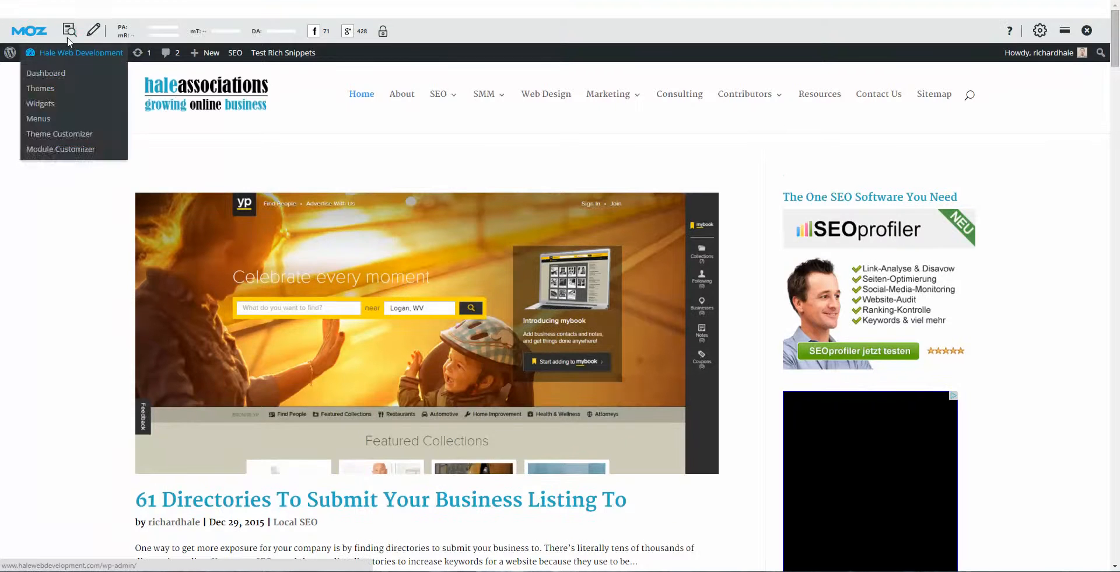
left_click(62, 75)
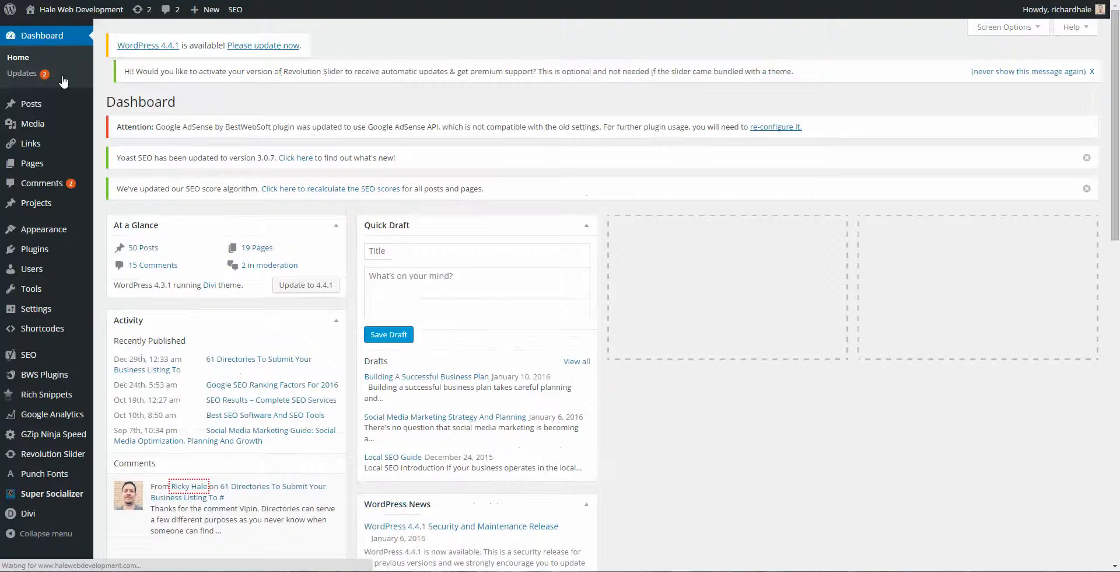
scroll(57, 256, "down", 7)
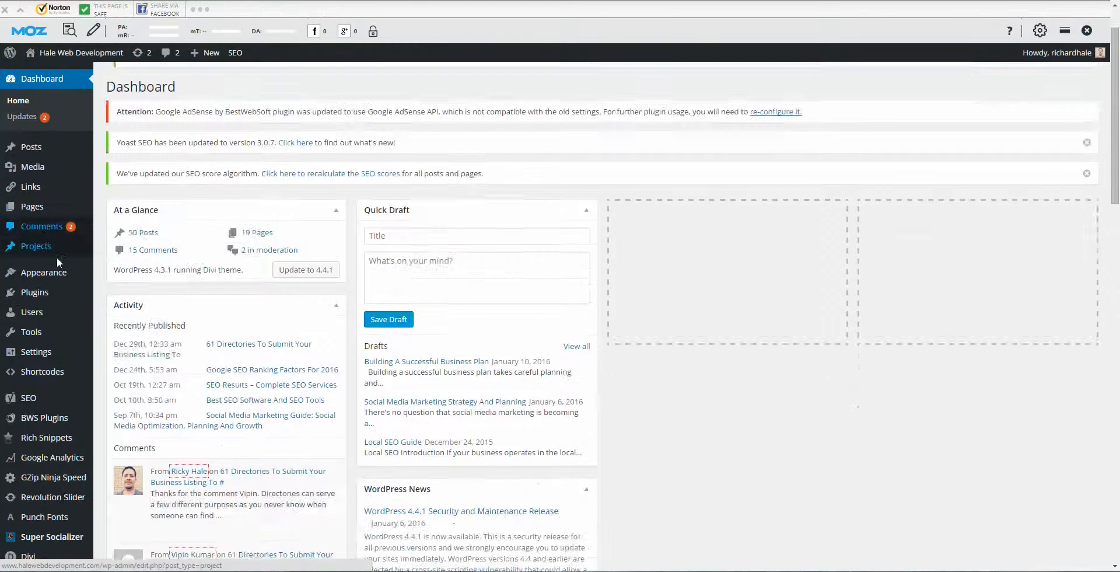
scroll(45, 401, "down", 2)
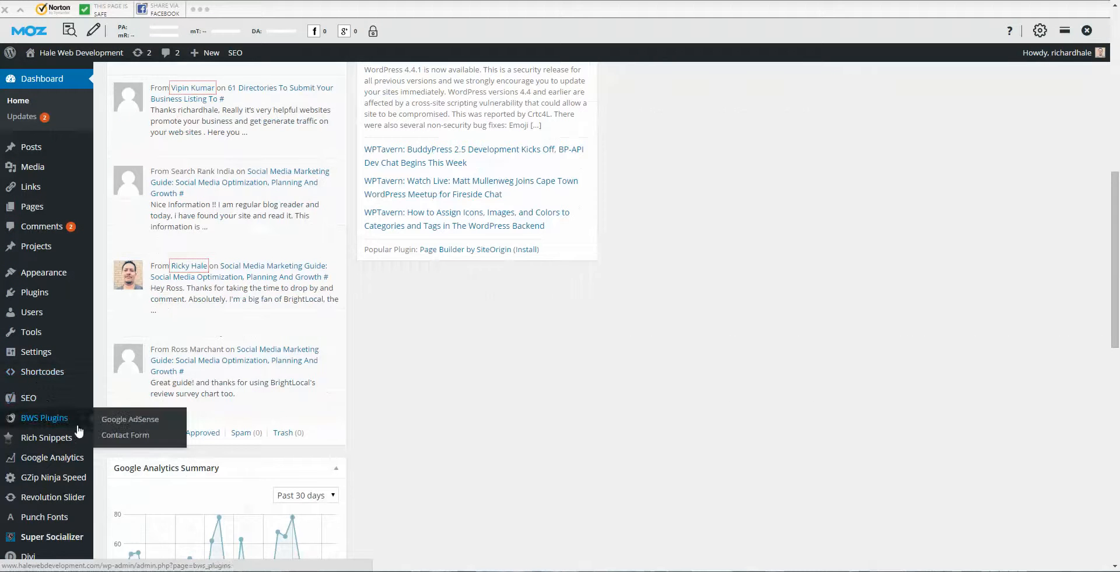
mouse_move(52, 558)
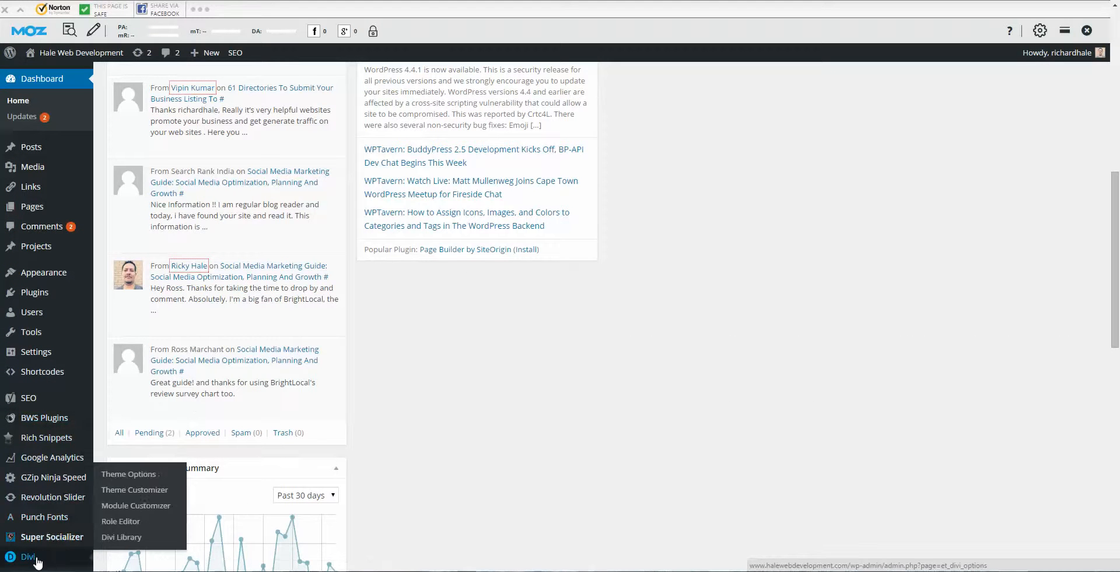
Step: Open Divi Theme Options and scroll through General Settings for logo, favicon and fixed navigation
left_click(138, 476)
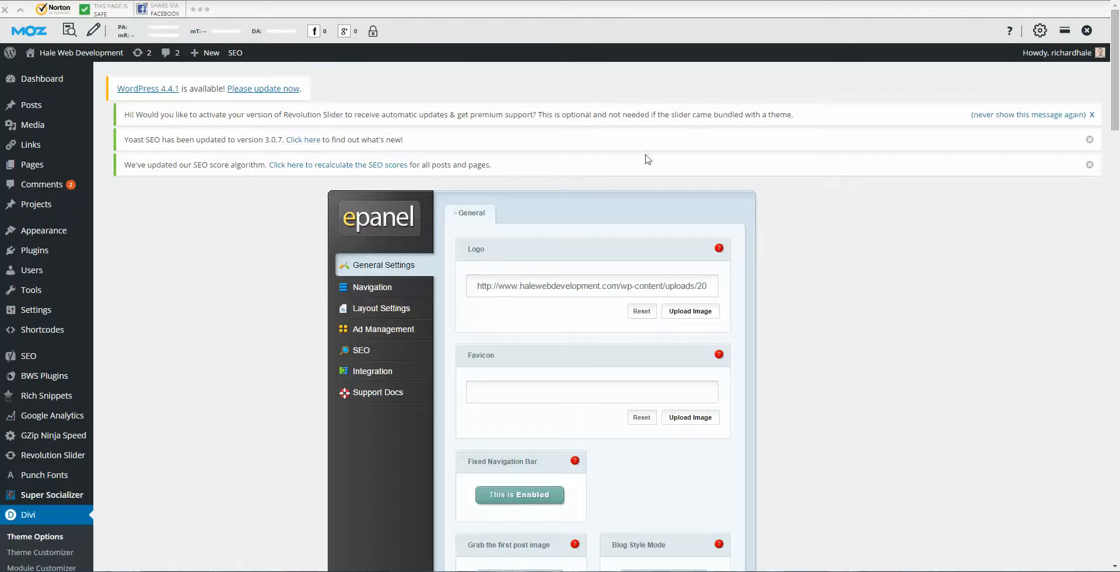
scroll(885, 241, "down", 1)
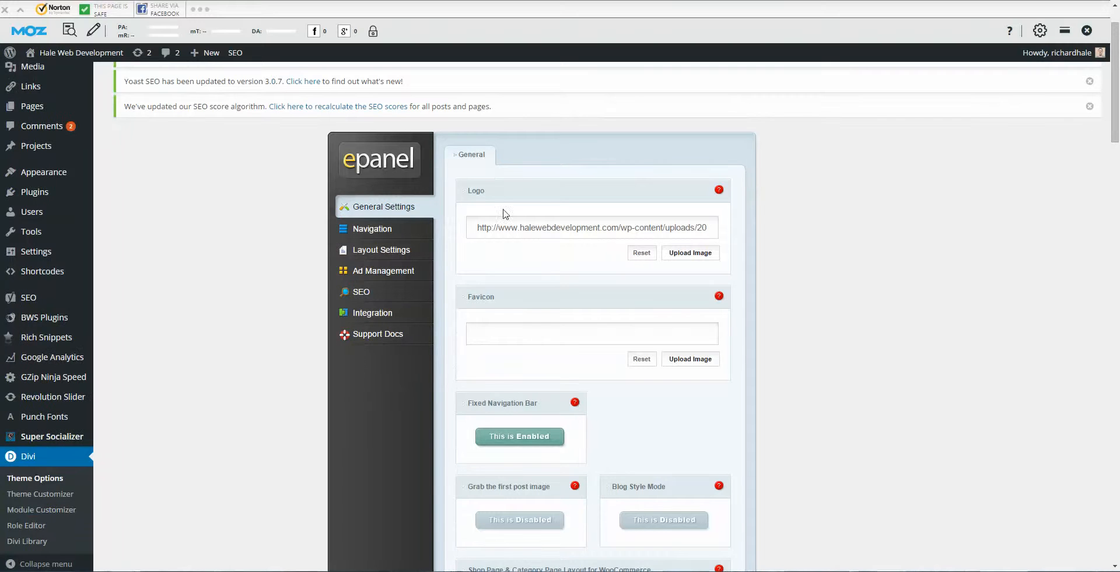
scroll(663, 210, "down", 1)
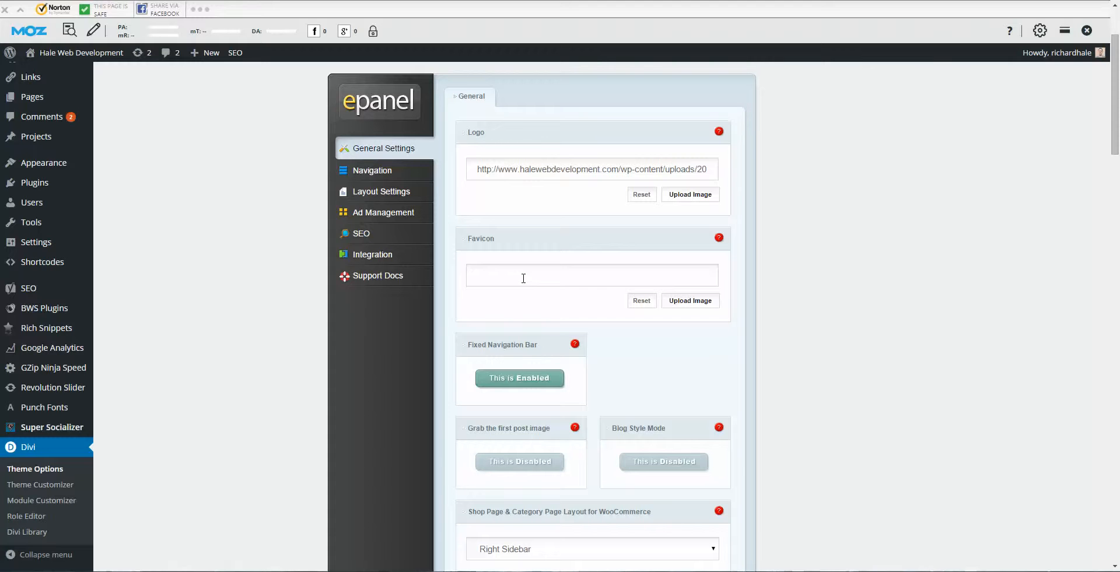
Step: Open the favicon image chooser and browse the media library images
left_click(689, 301)
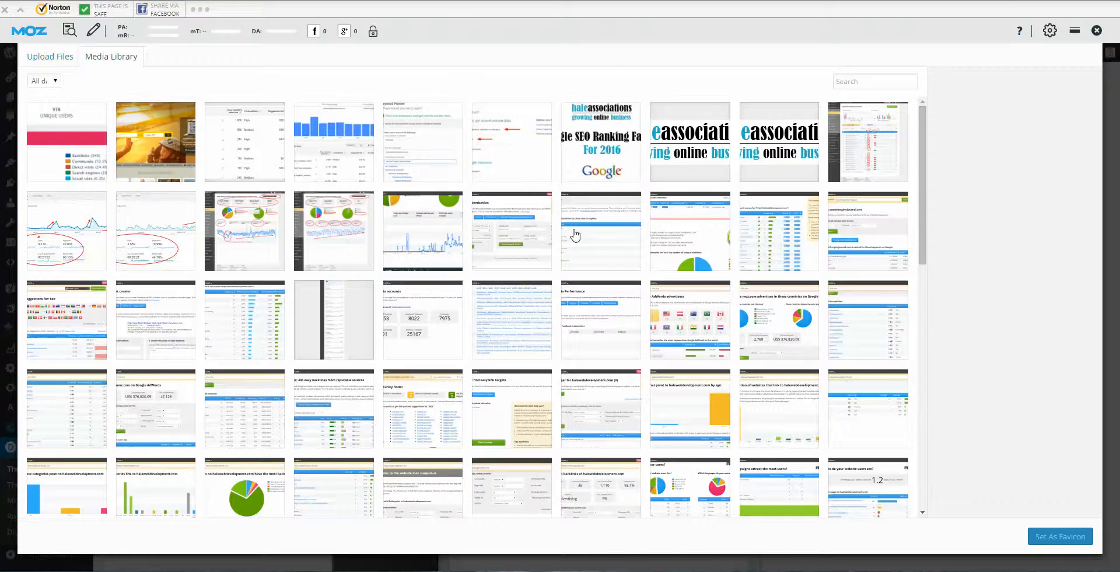
scroll(574, 239, "down", 3)
scroll(566, 245, "down", 3)
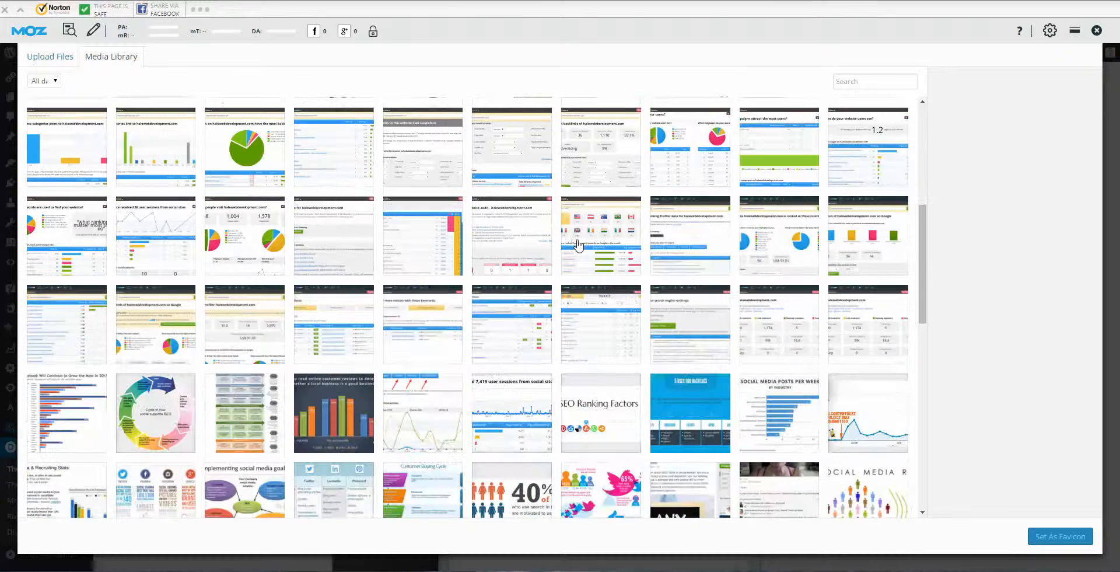
scroll(579, 249, "up", 6)
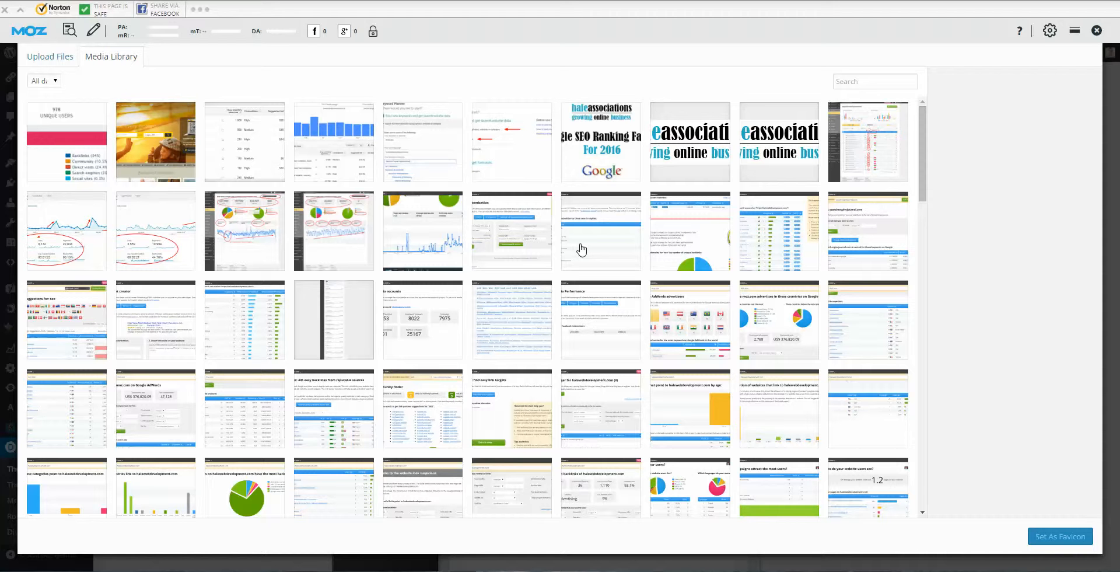
scroll(584, 263, "down", 3)
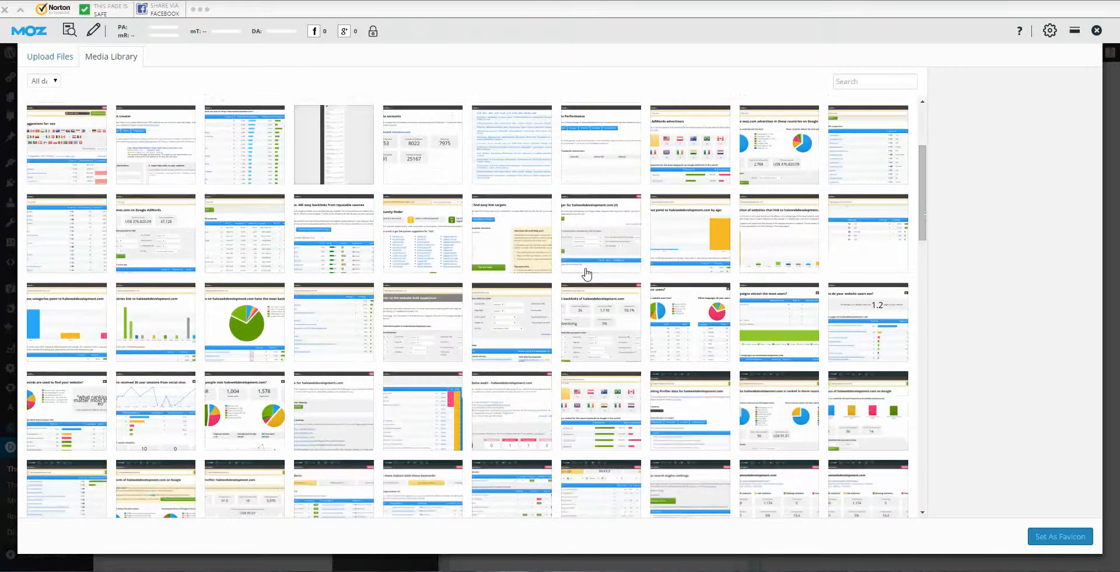
scroll(588, 274, "down", 10)
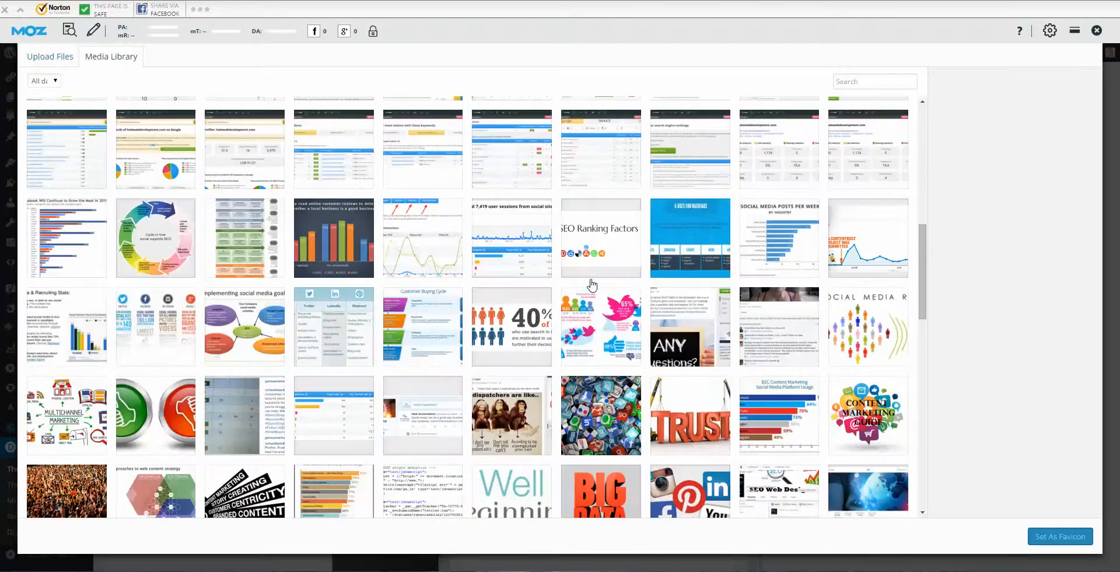
scroll(591, 284, "up", 10)
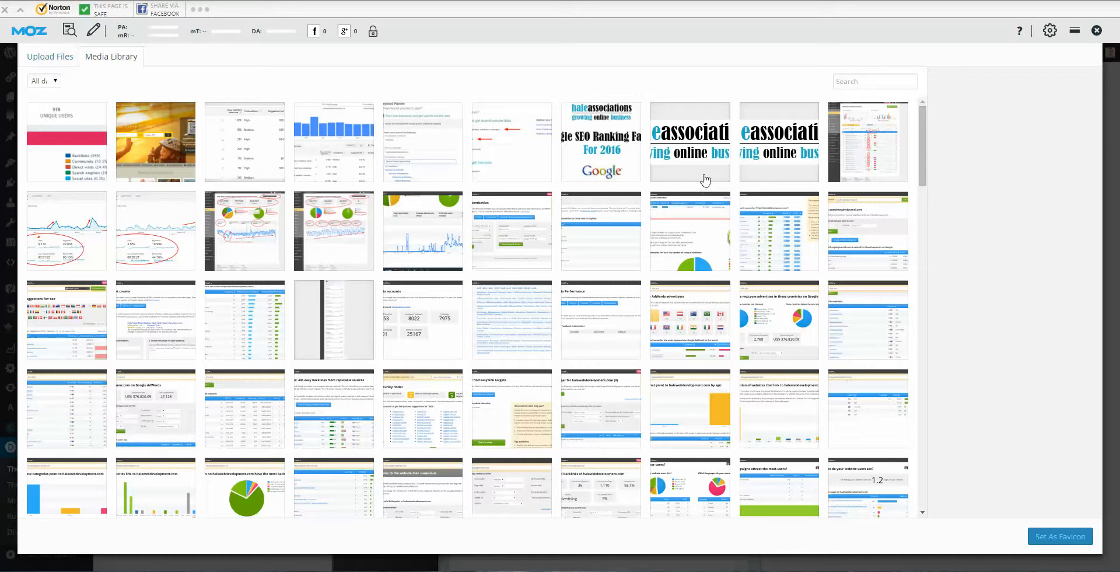
Step: Start an upload but cancel the Windows file dialog and close the chooser without an image
left_click(71, 63)
left_click(545, 265)
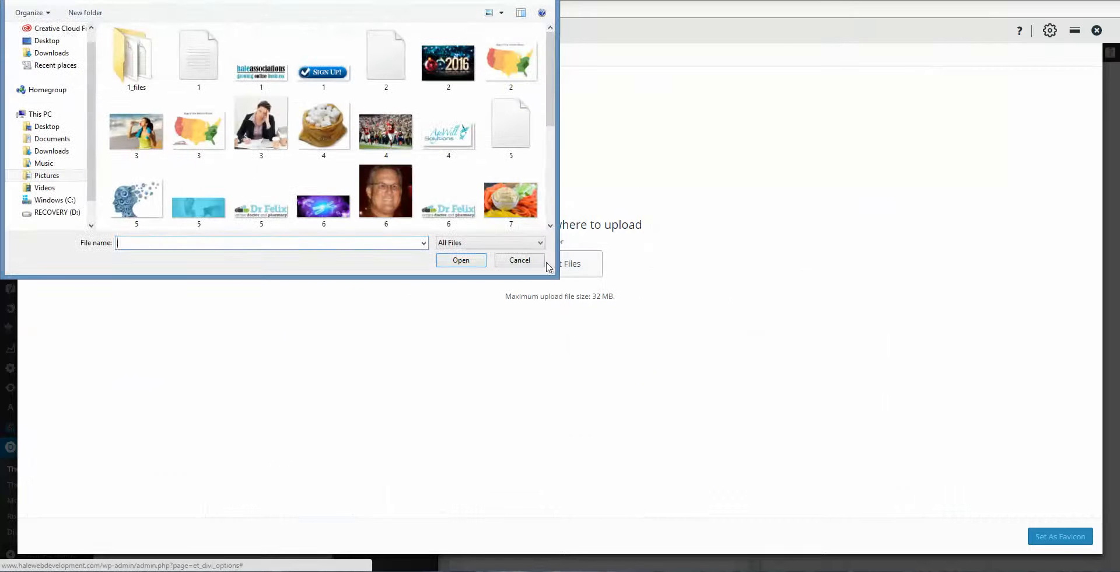
left_click(552, 227)
left_click(553, 226)
left_click(552, 226)
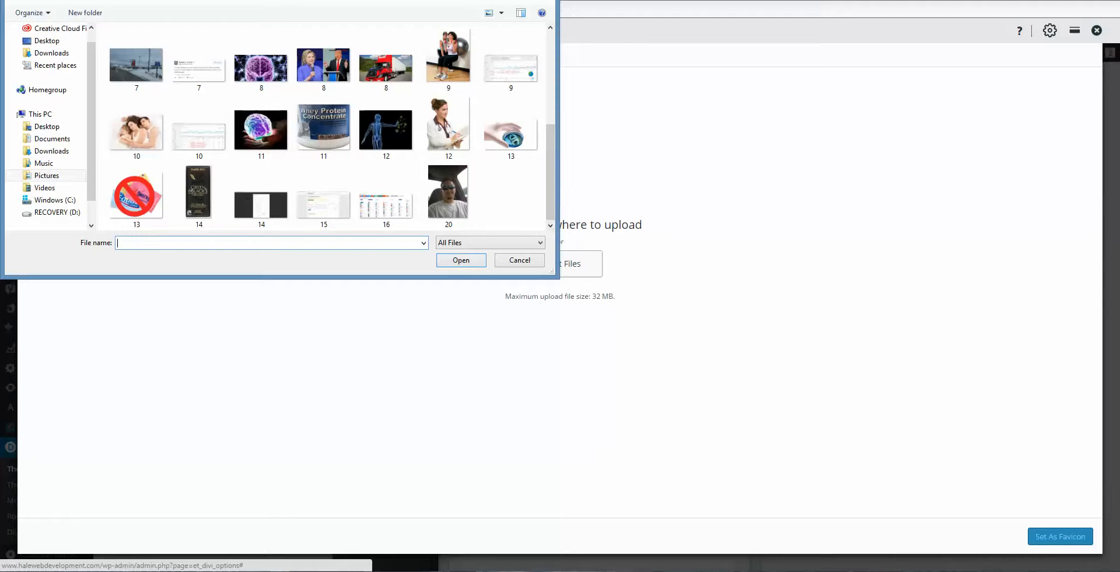
key("Escape")
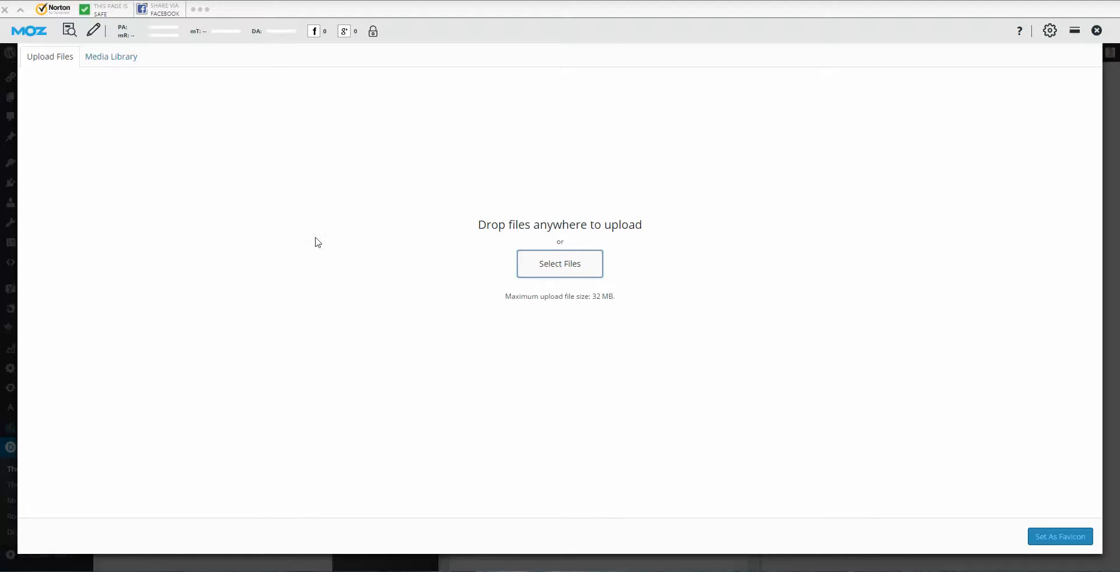
left_click(1074, 31)
left_click(1087, 40)
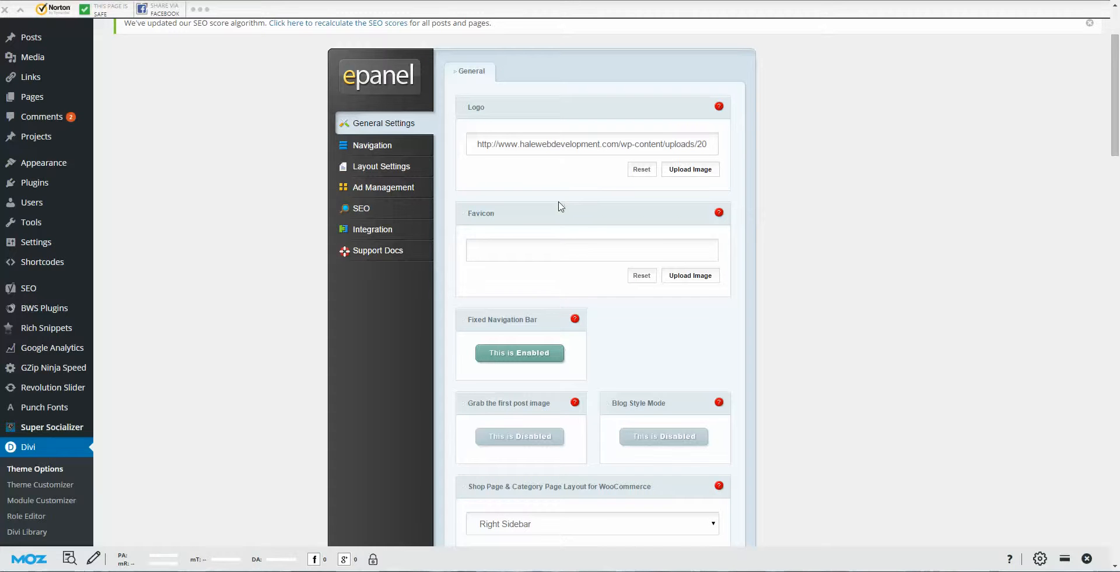
scroll(552, 205, "down", 1)
scroll(561, 194, "down", 1)
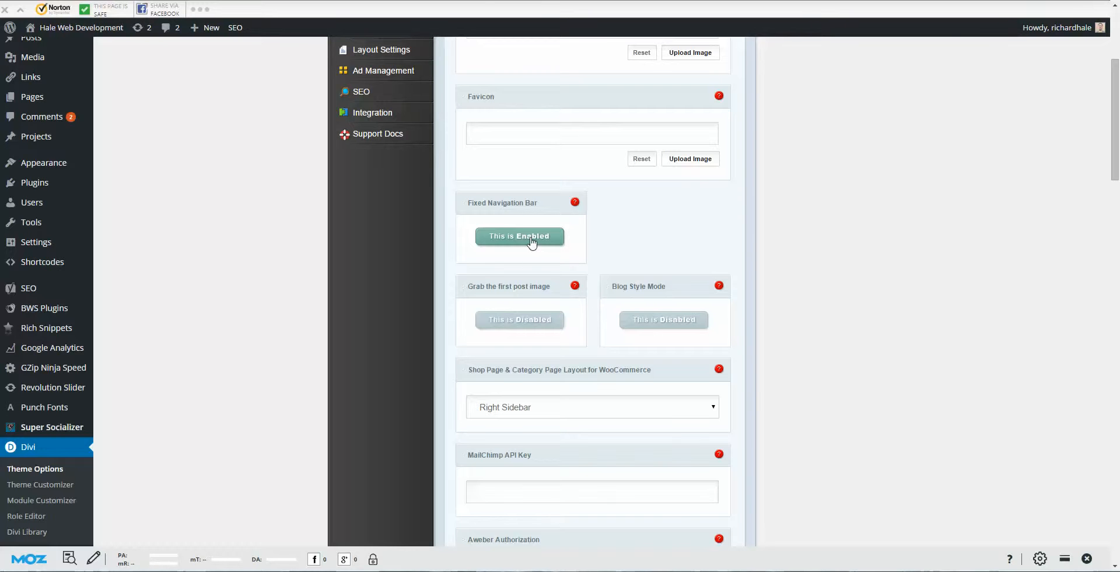
scroll(551, 204, "down", 2)
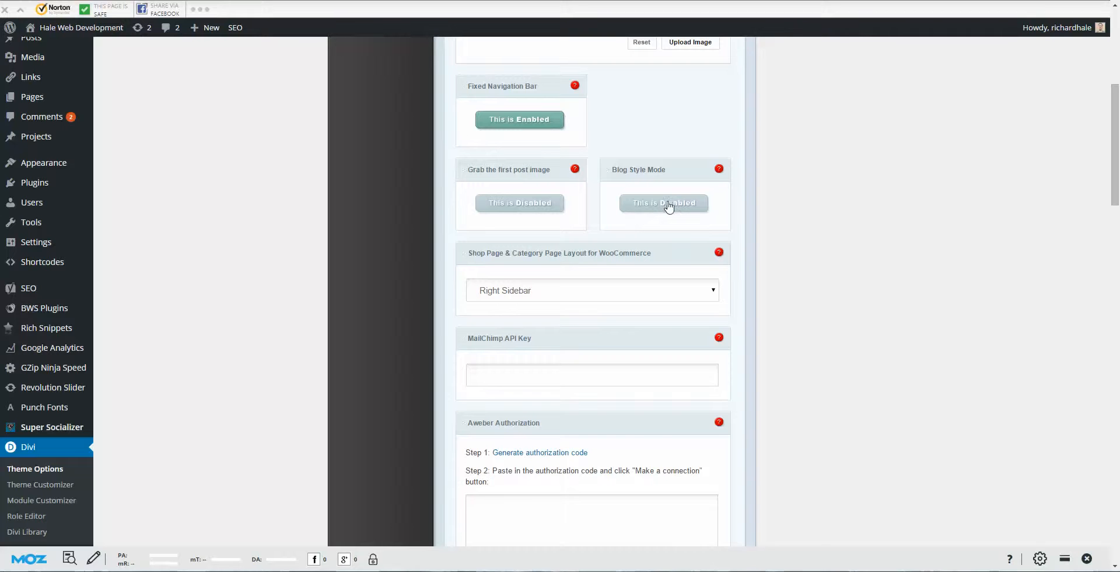
scroll(693, 193, "down", 1)
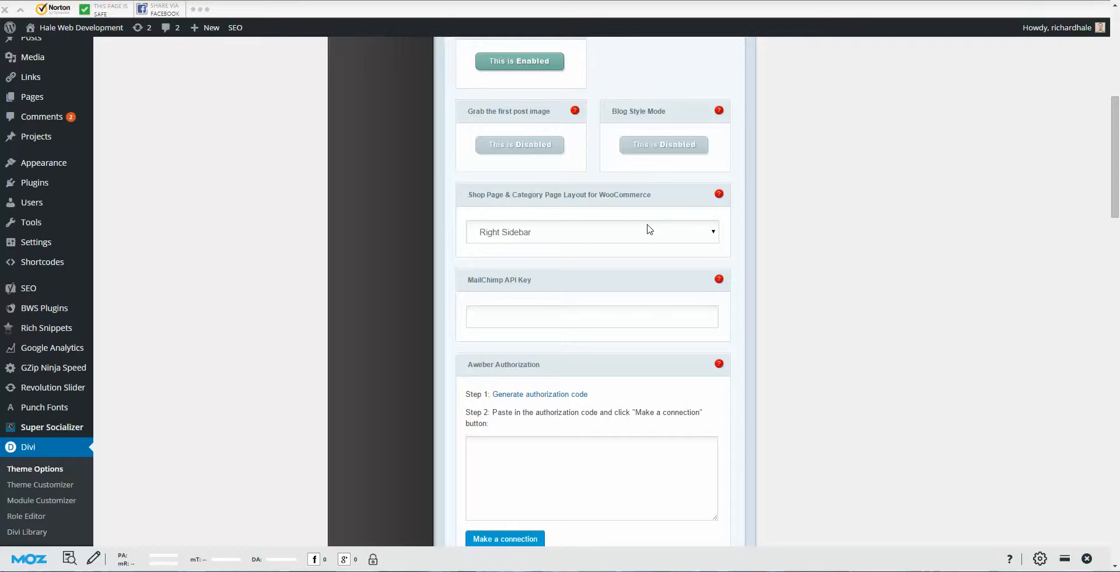
scroll(689, 235, "down", 1)
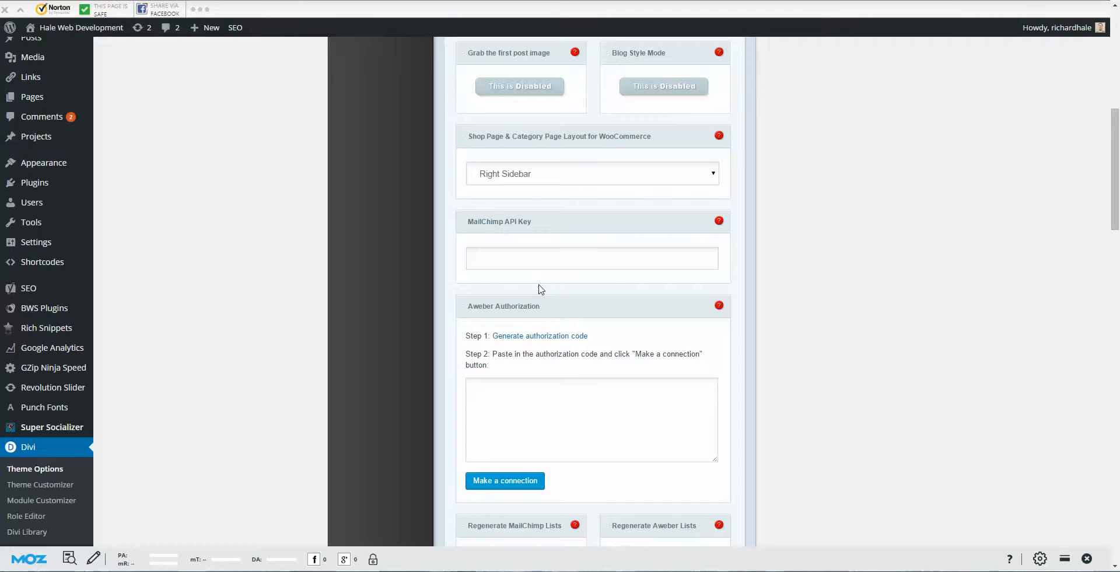
left_click(608, 263)
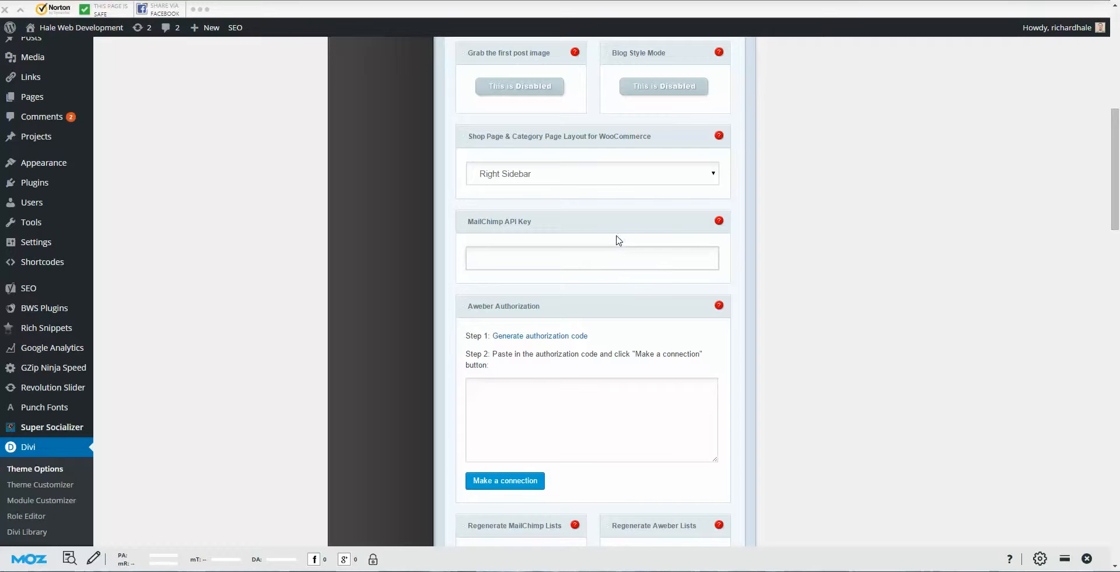
scroll(619, 225, "down", 1)
left_click(583, 350)
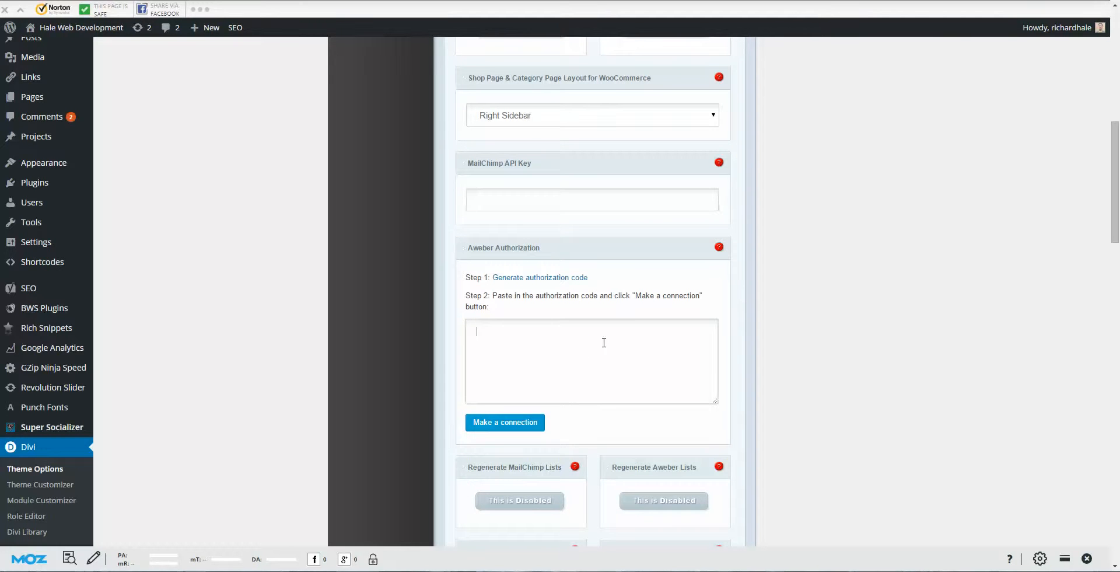
Step: Revisit the MailChimp API Key and Aweber authorization fields, then scroll through the remaining general options
left_click(605, 198)
left_click(613, 354)
scroll(624, 242, "down", 3)
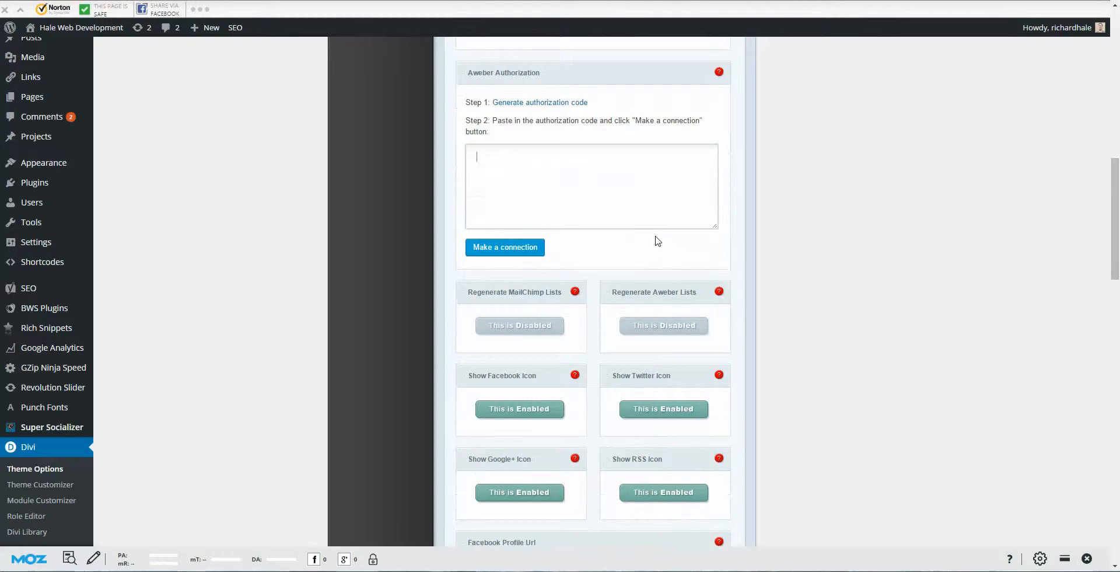
scroll(659, 242, "down", 3)
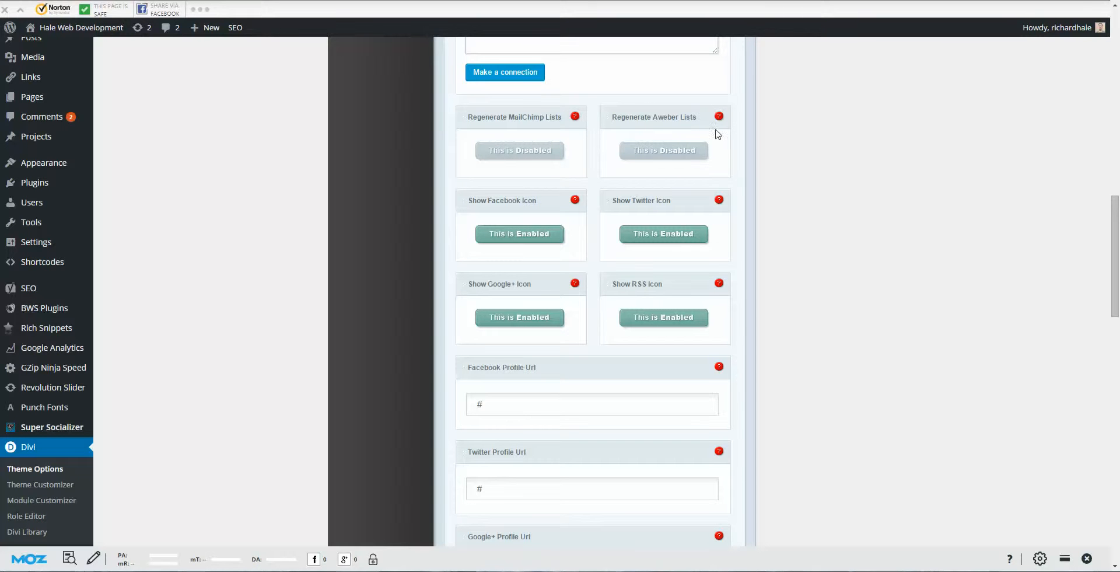
scroll(716, 134, "down", 1)
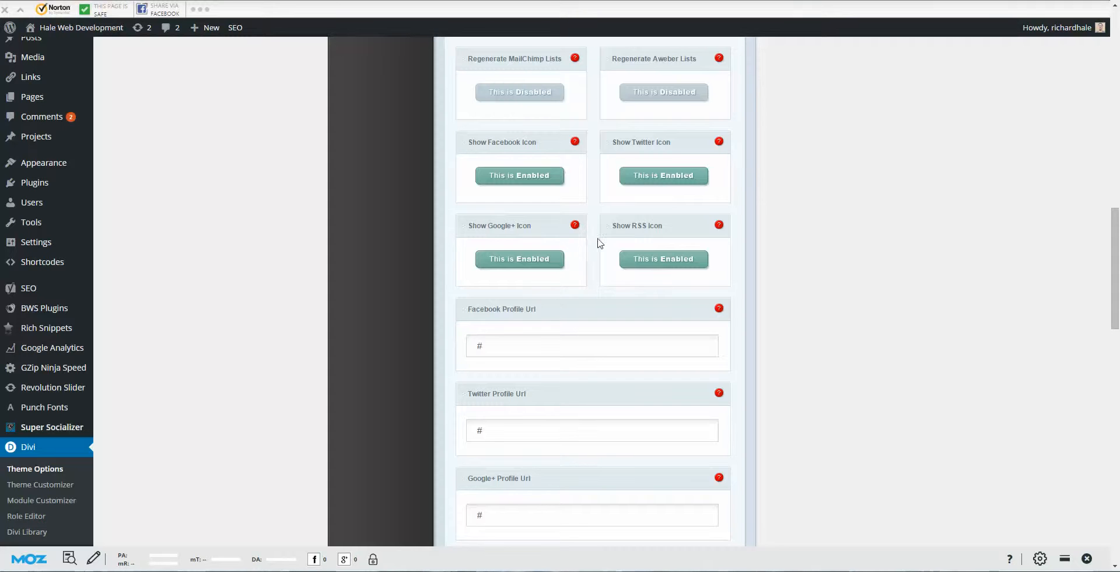
scroll(607, 238, "down", 2)
scroll(619, 237, "down", 3)
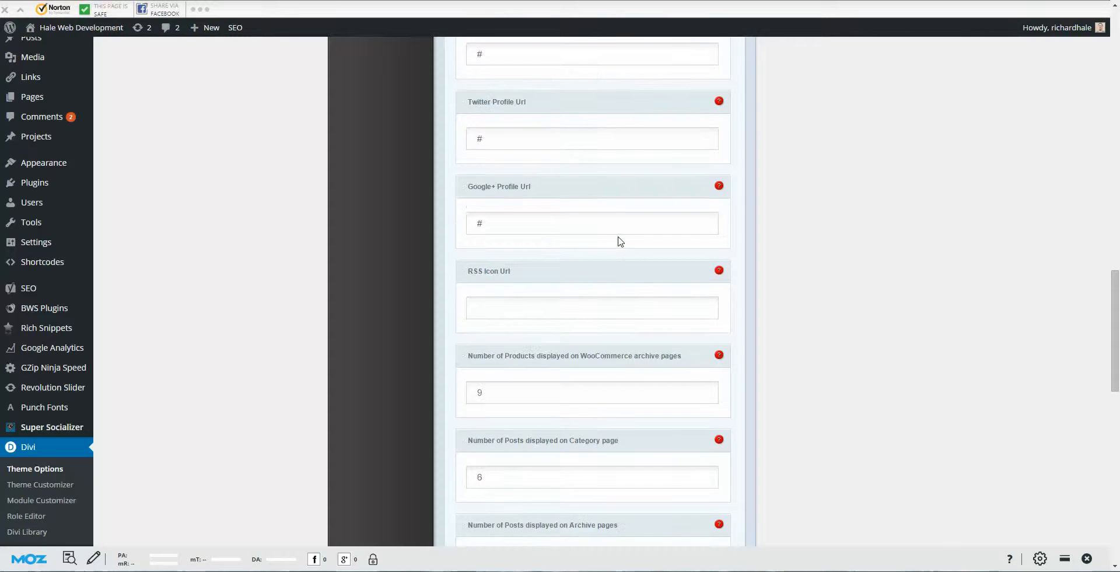
scroll(620, 241, "down", 2)
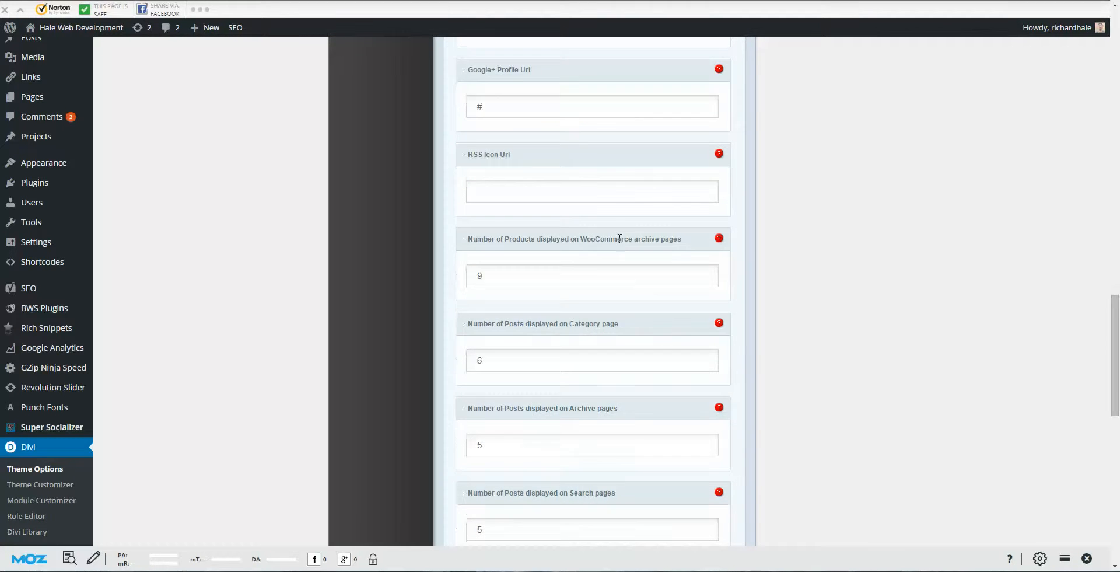
scroll(622, 244, "down", 3)
scroll(622, 243, "down", 2)
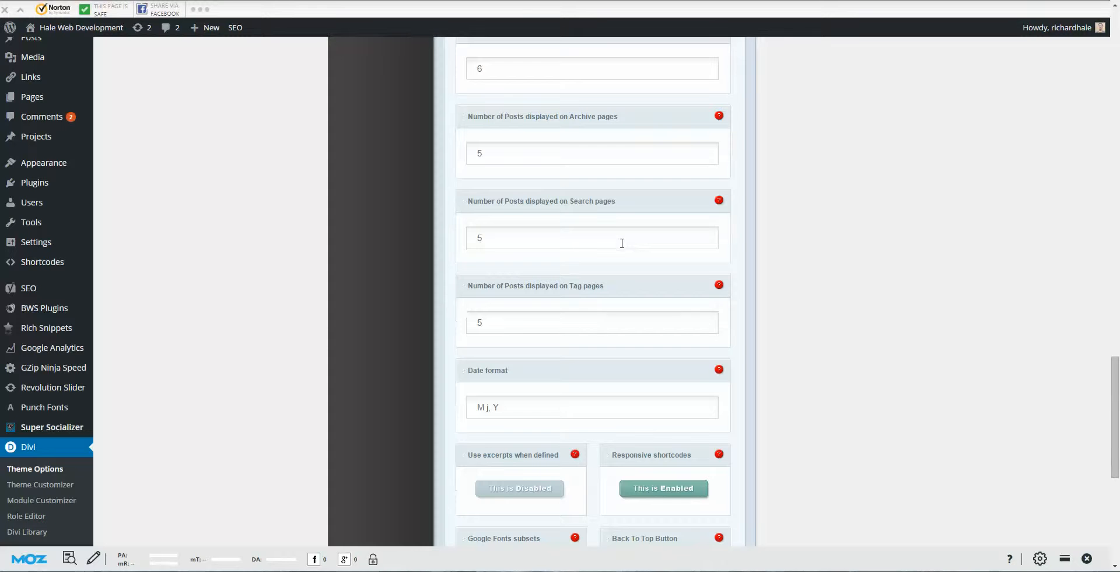
scroll(621, 243, "down", 6)
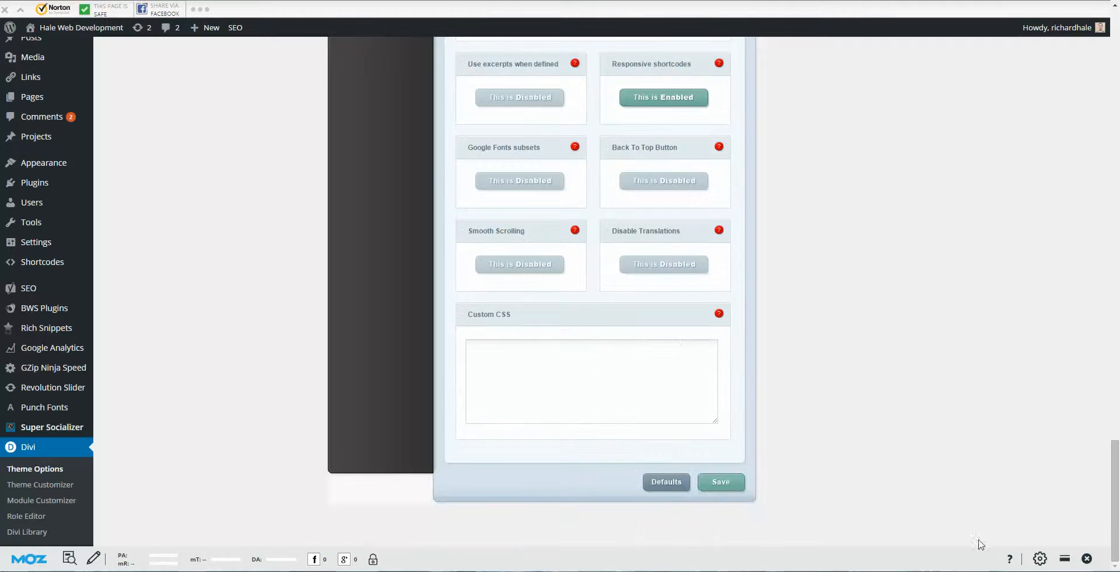
Step: Load the live site with Visit Site from the admin bar's site menu
scroll(570, 467, "up", 14)
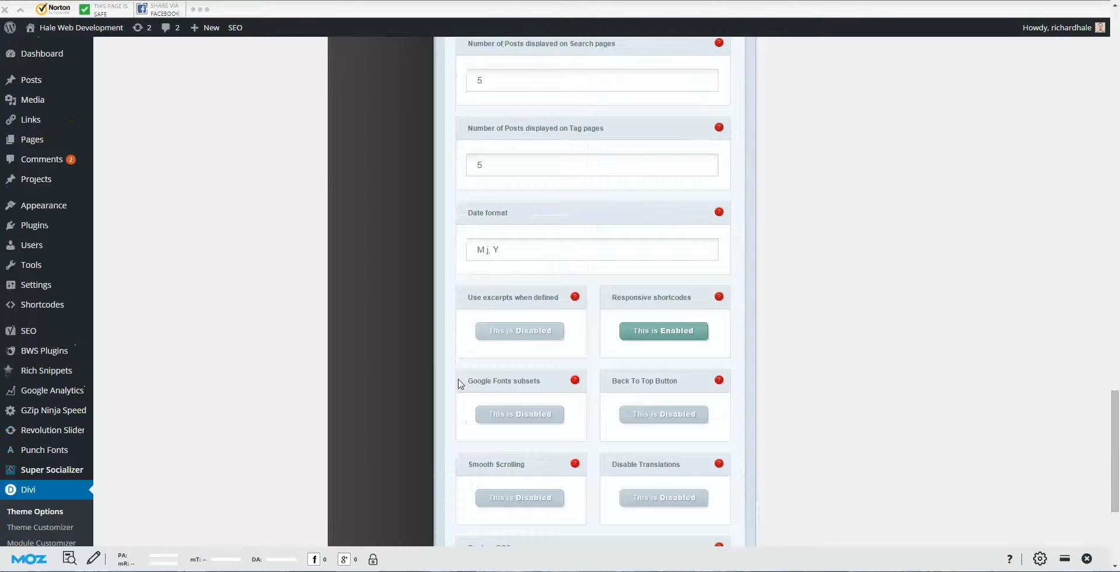
scroll(253, 269, "up", 7)
mouse_move(81, 27)
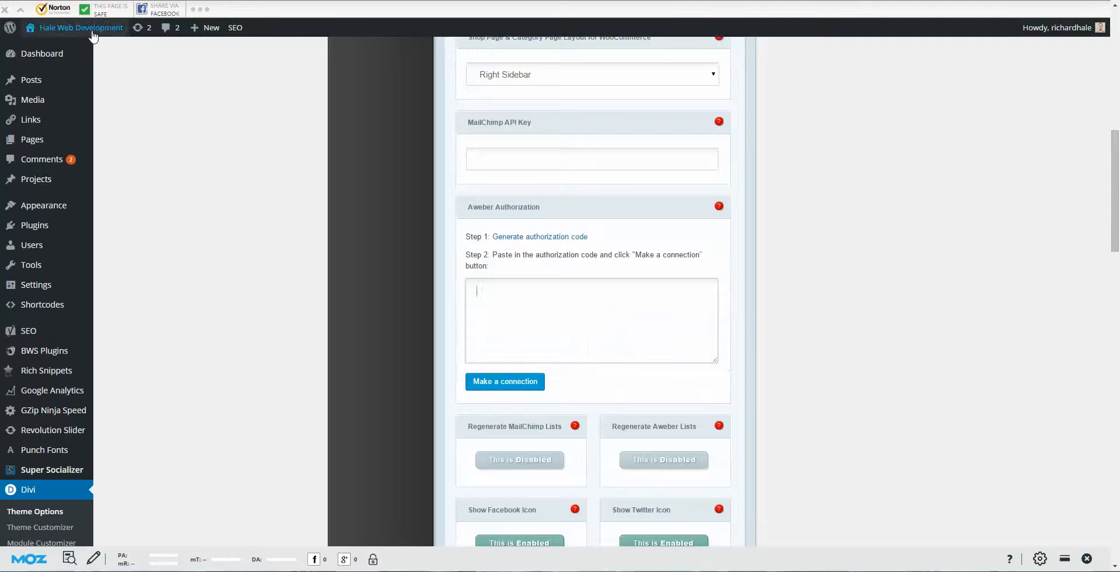
left_click(48, 50)
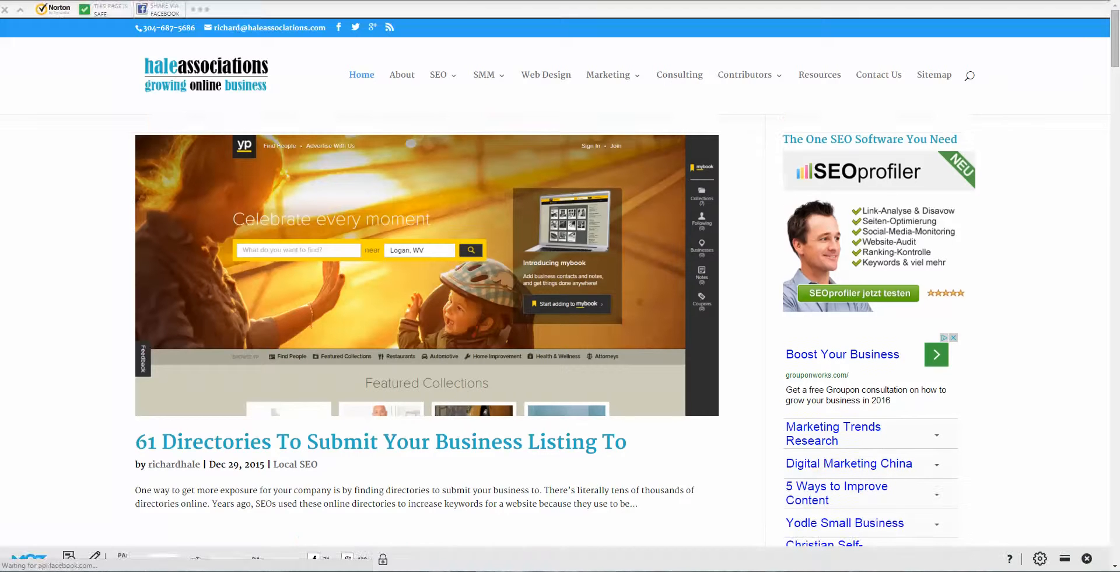
Step: Open the About page from the live site's main navigation menu
left_click(994, 571)
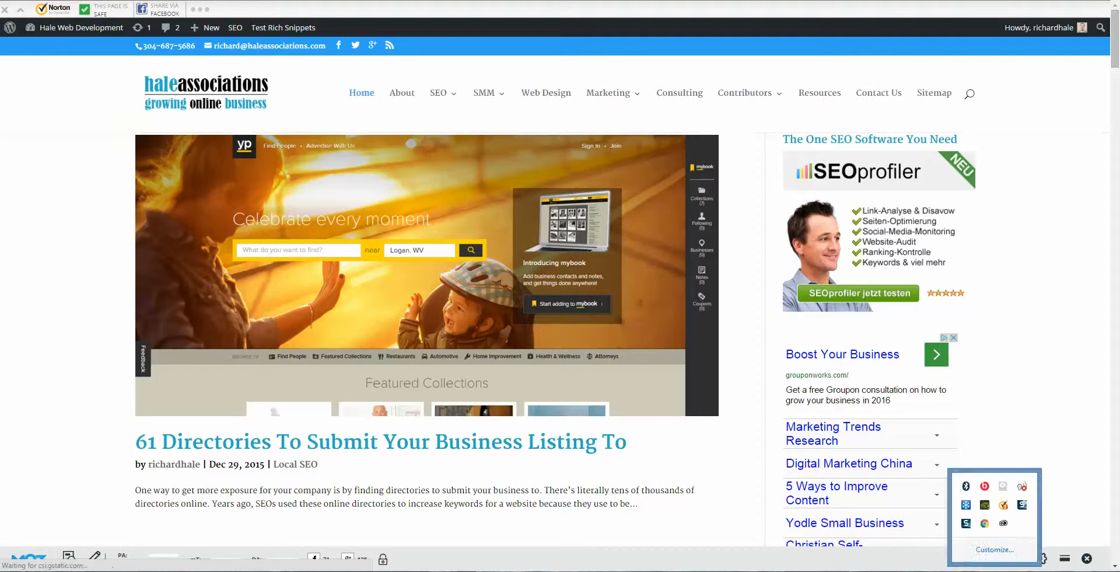
left_click(1022, 508)
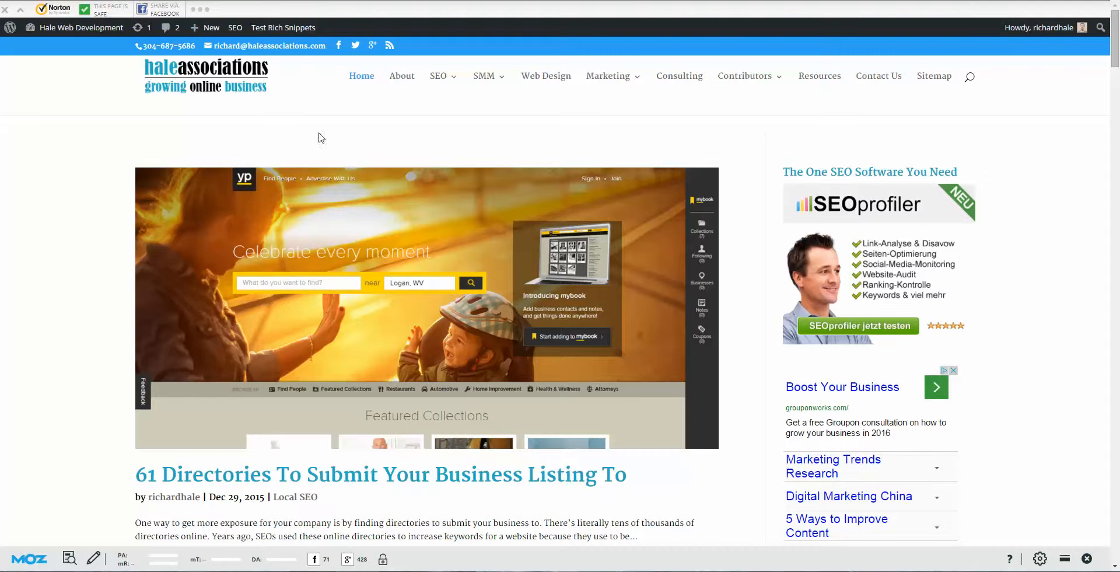
left_click(408, 78)
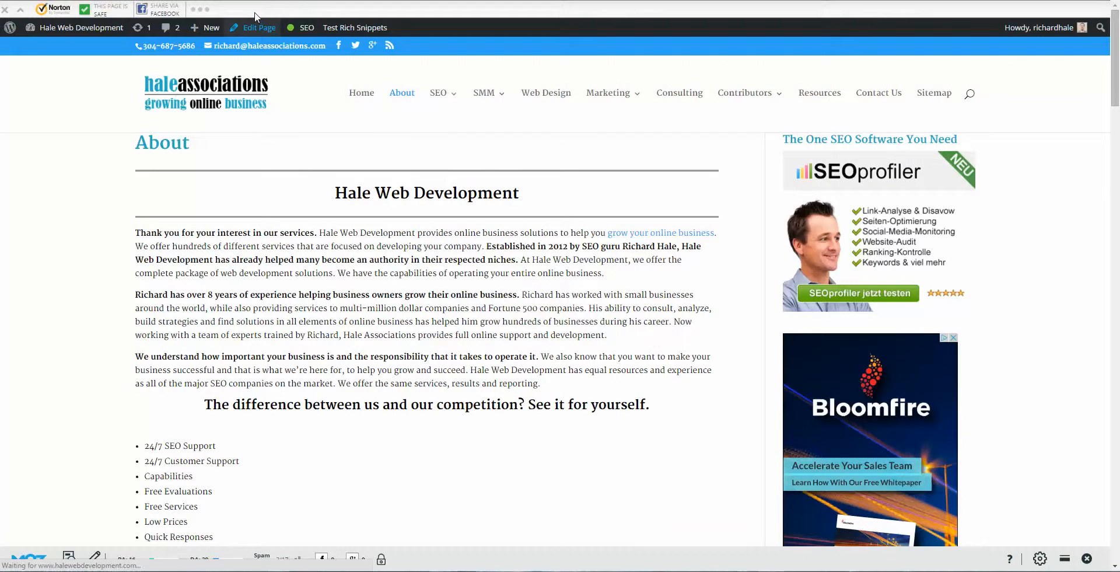
Step: Edit the About page, copy all its HTML from the Text tab, and return to Visual view
left_click(255, 16)
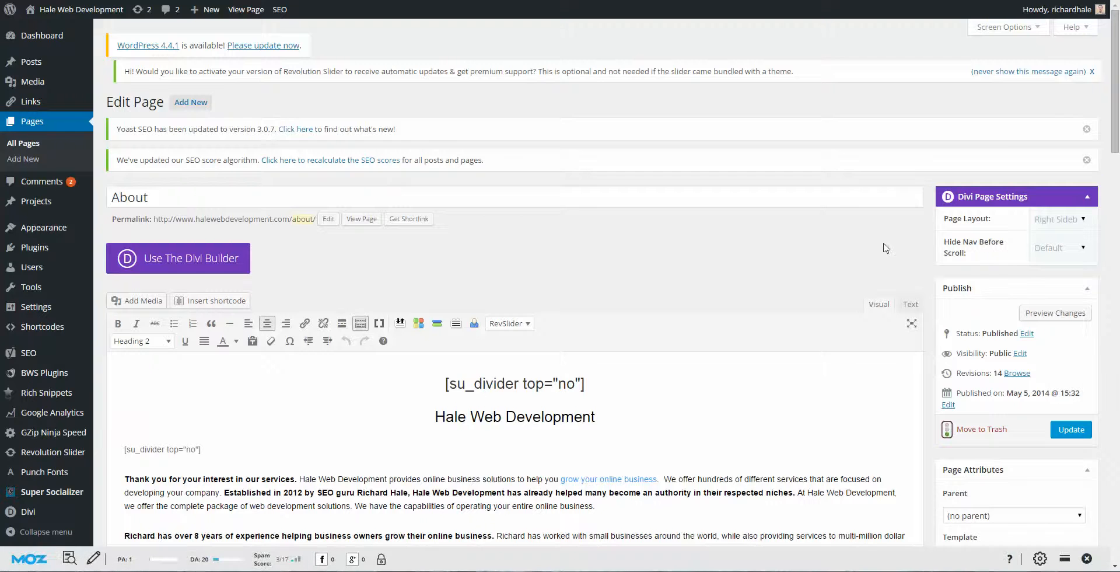
scroll(883, 236, "down", 2)
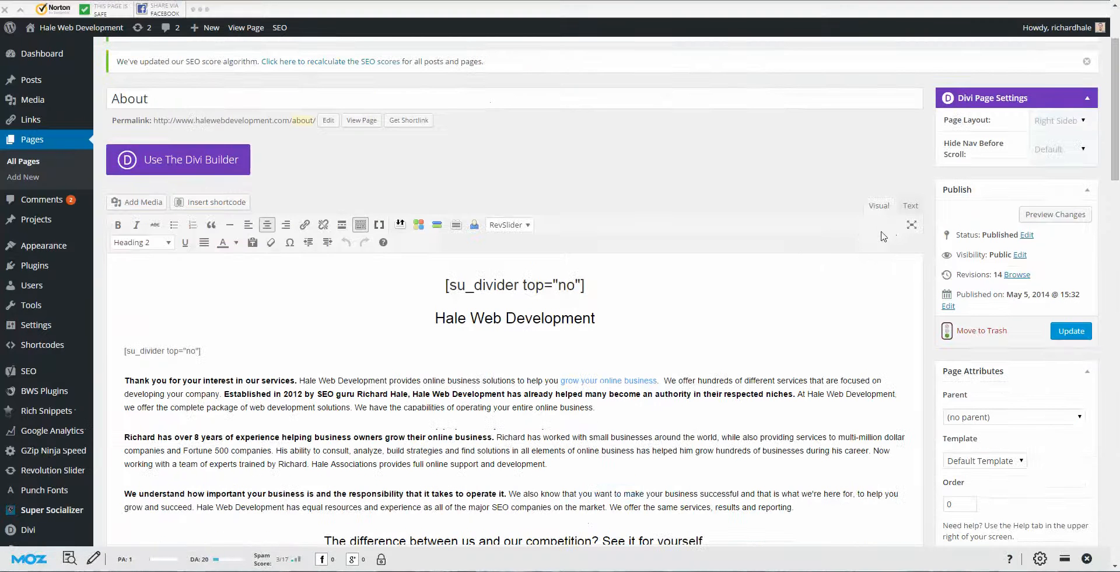
left_click(910, 207)
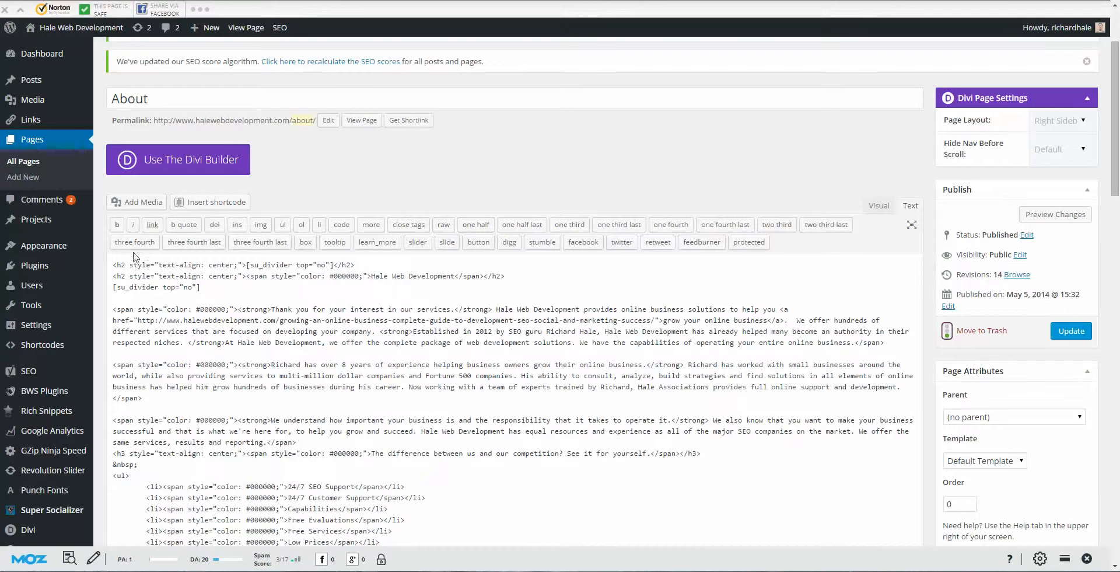
left_click_drag(328, 380, 358, 434)
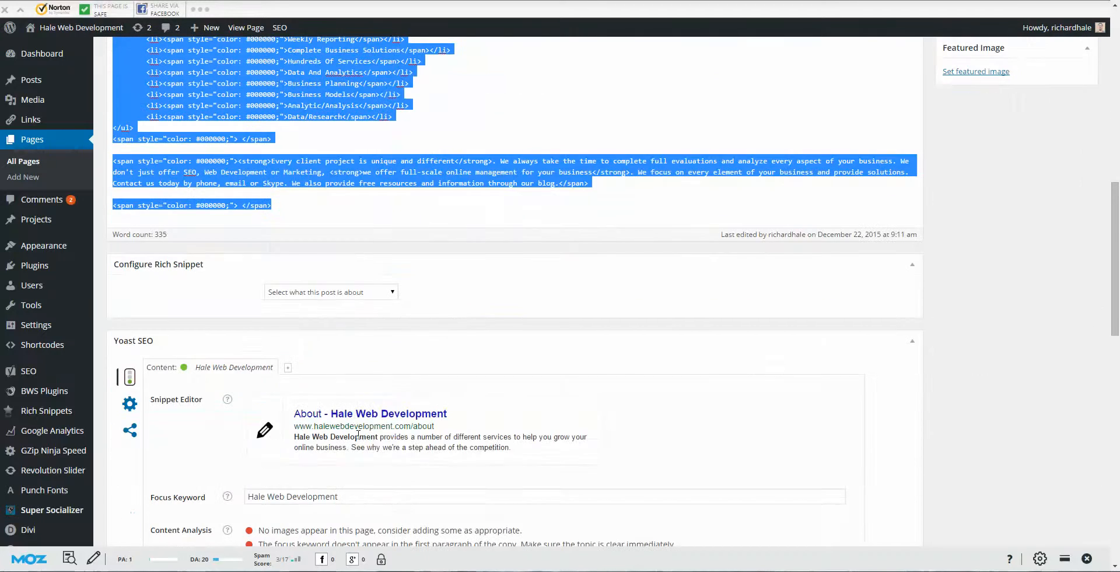
right_click(307, 121)
left_click(327, 151)
left_click(337, 218)
scroll(335, 220, "up", 11)
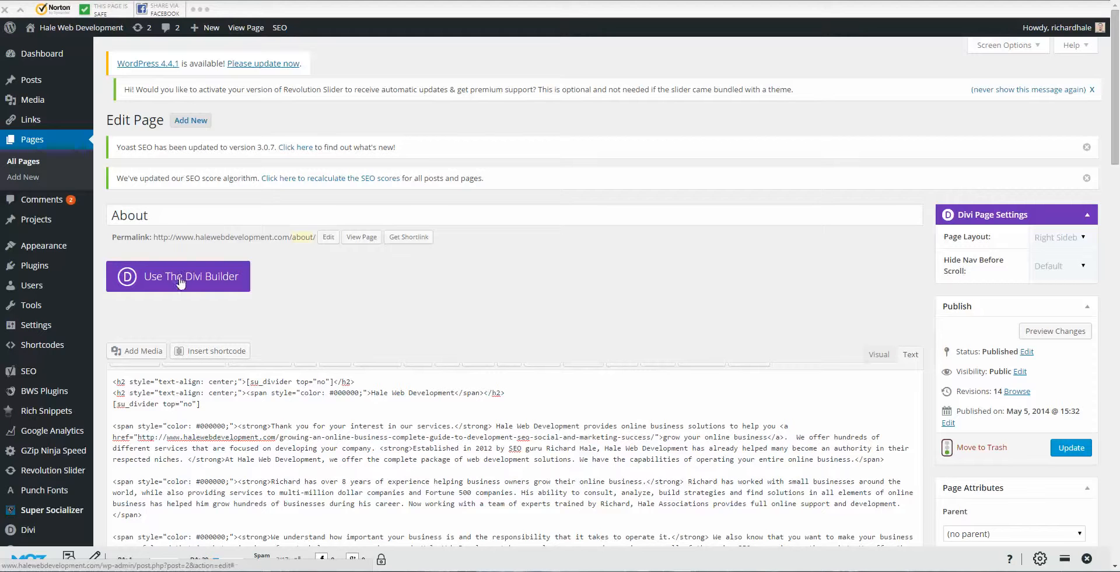
left_click(879, 354)
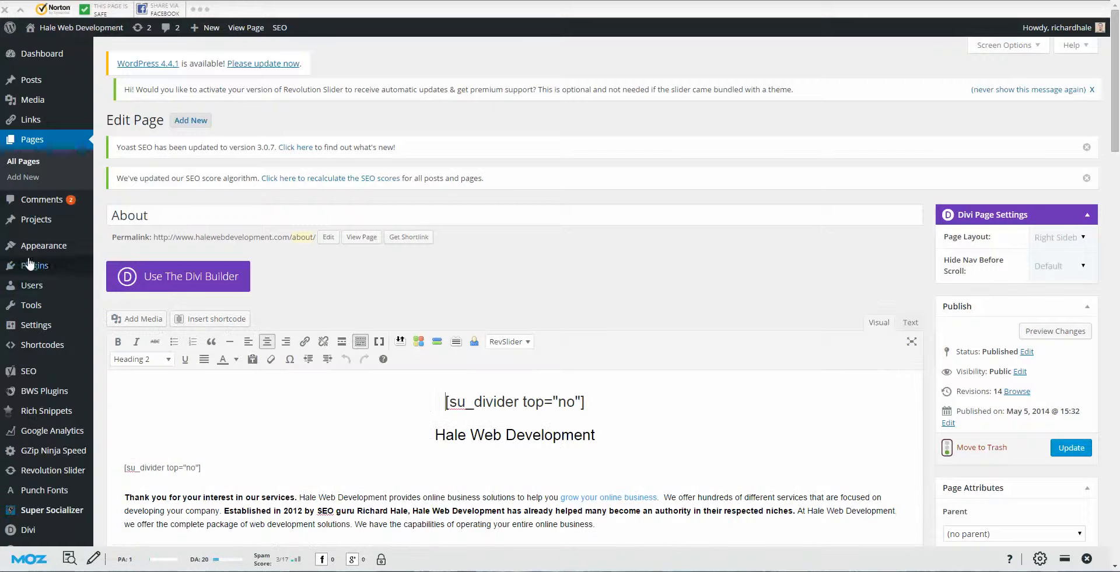
Step: Switch the About page to the Divi Builder and delete its Text module
left_click(182, 285)
scroll(583, 199, "down", 5)
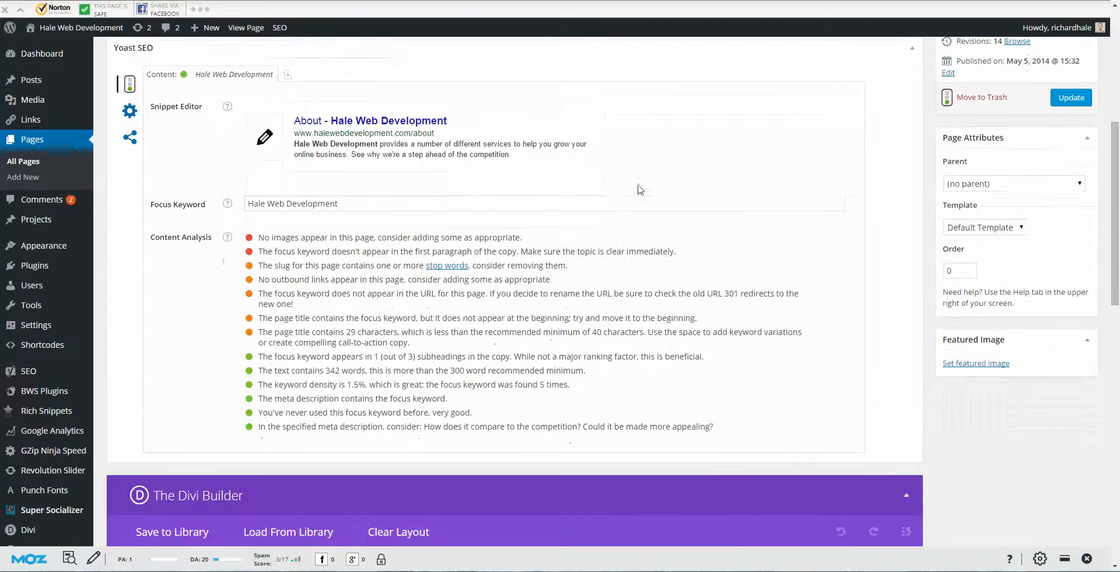
scroll(640, 189, "down", 6)
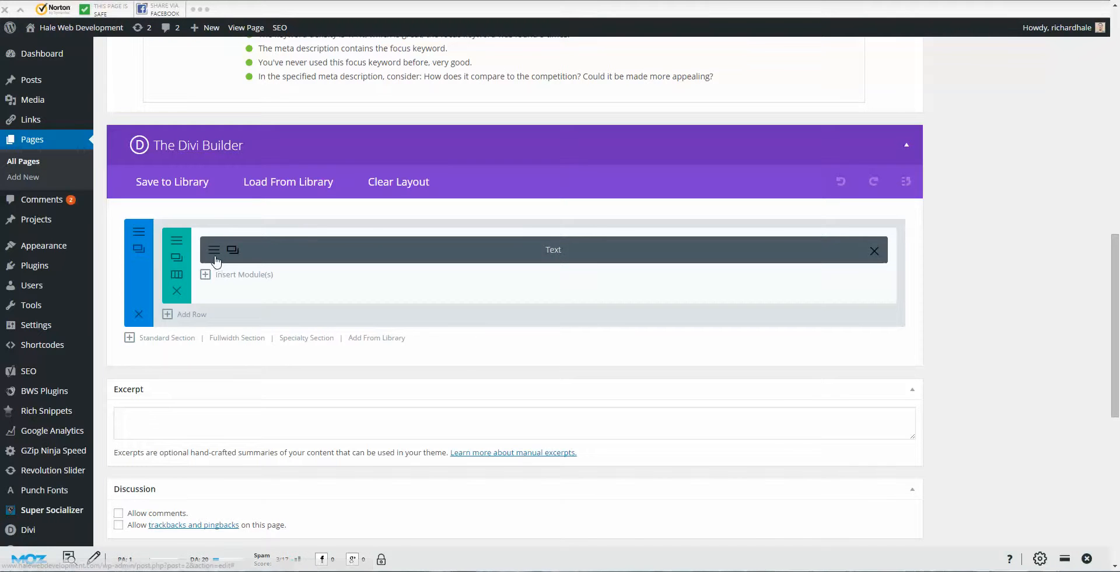
left_click(874, 250)
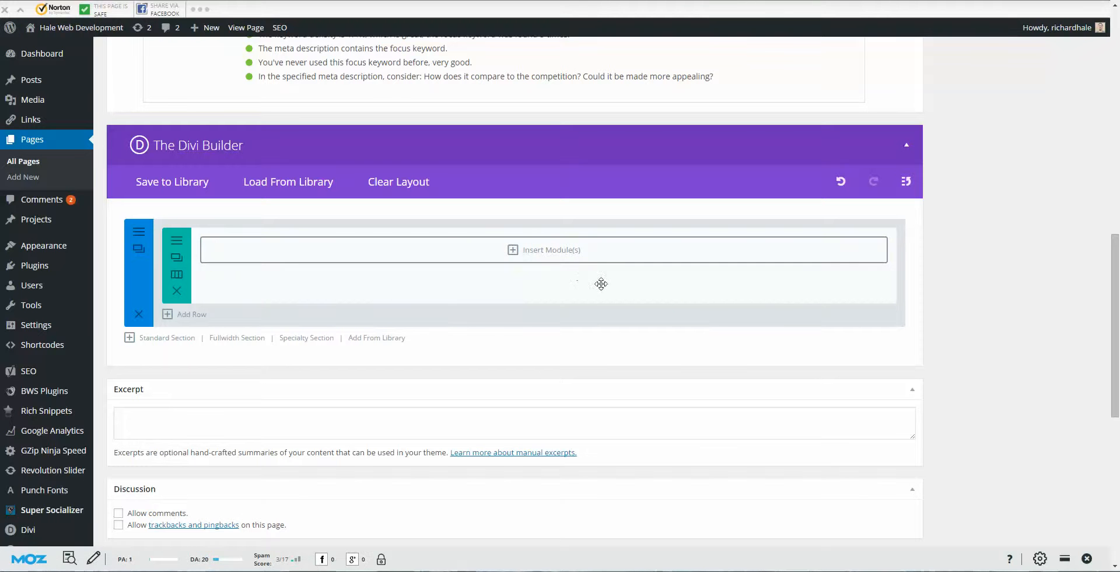
Step: Browse the Insert Module list without adding anything, then bring up the row's column layouts
left_click(541, 251)
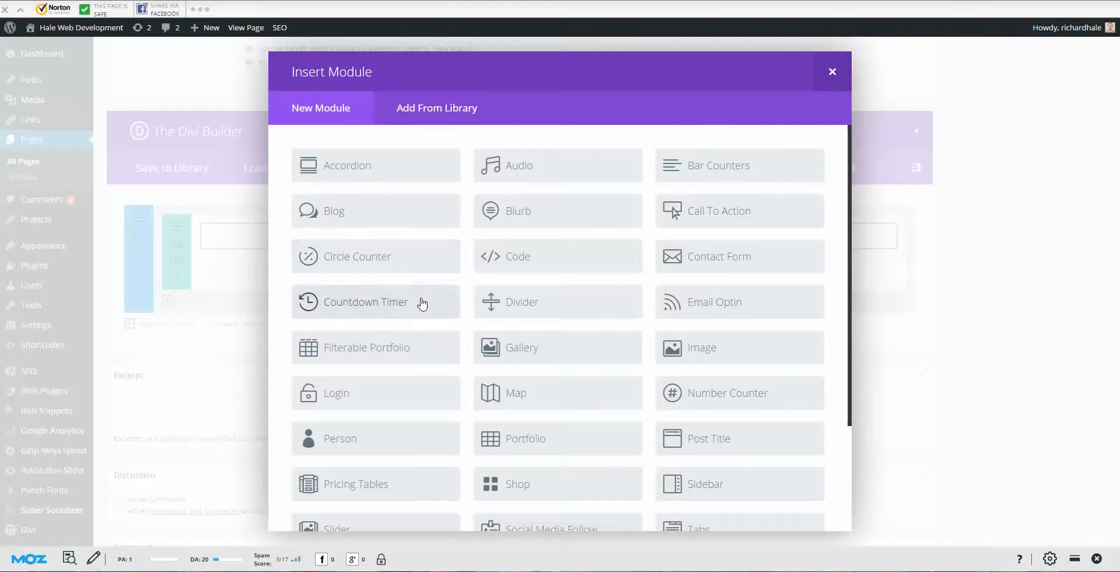
scroll(426, 295, "down", 1)
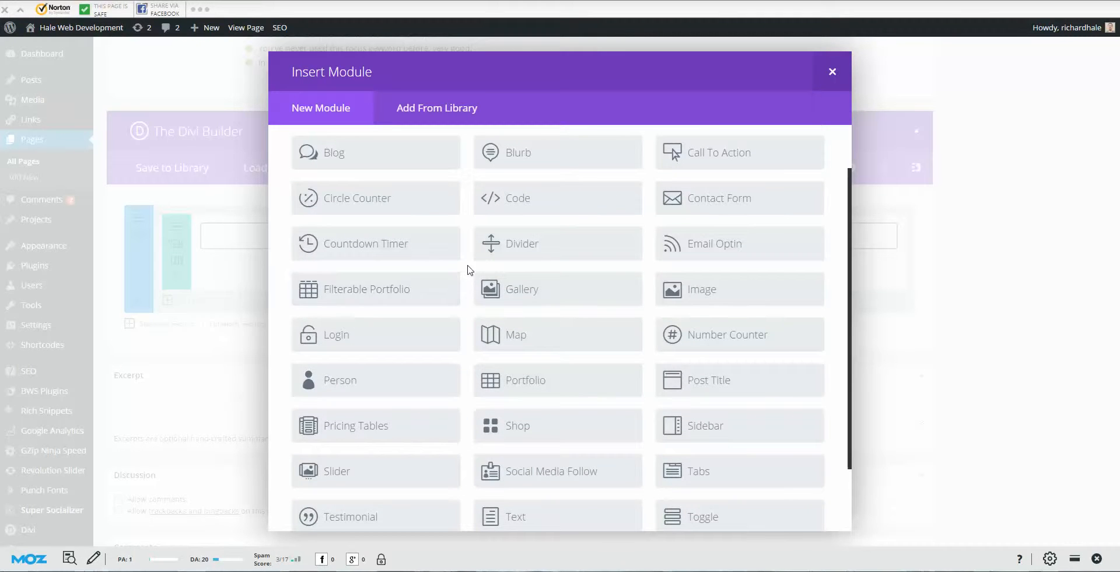
scroll(569, 267, "down", 2)
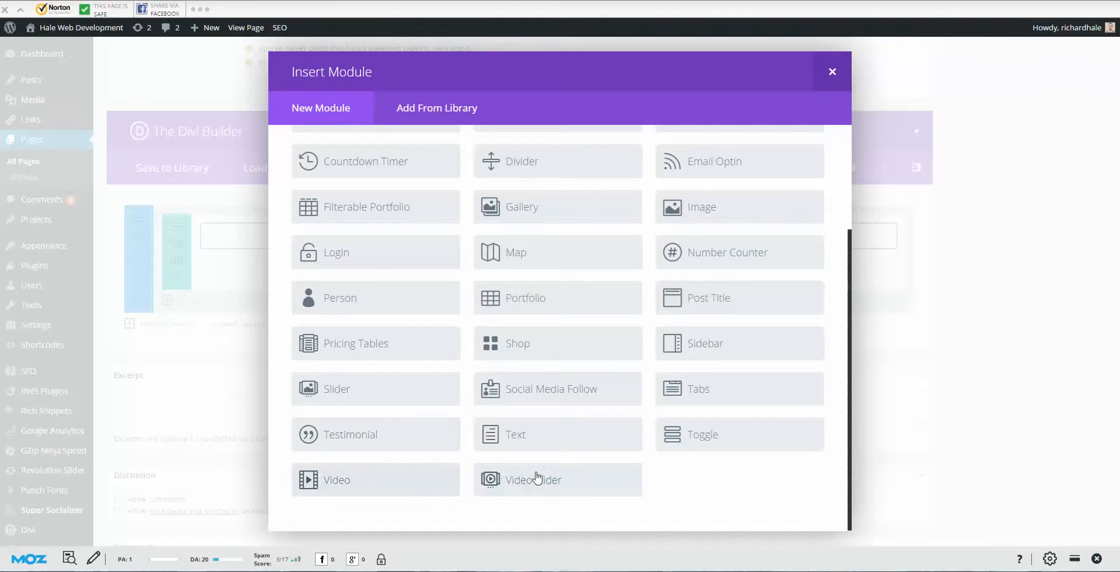
scroll(661, 350, "up", 3)
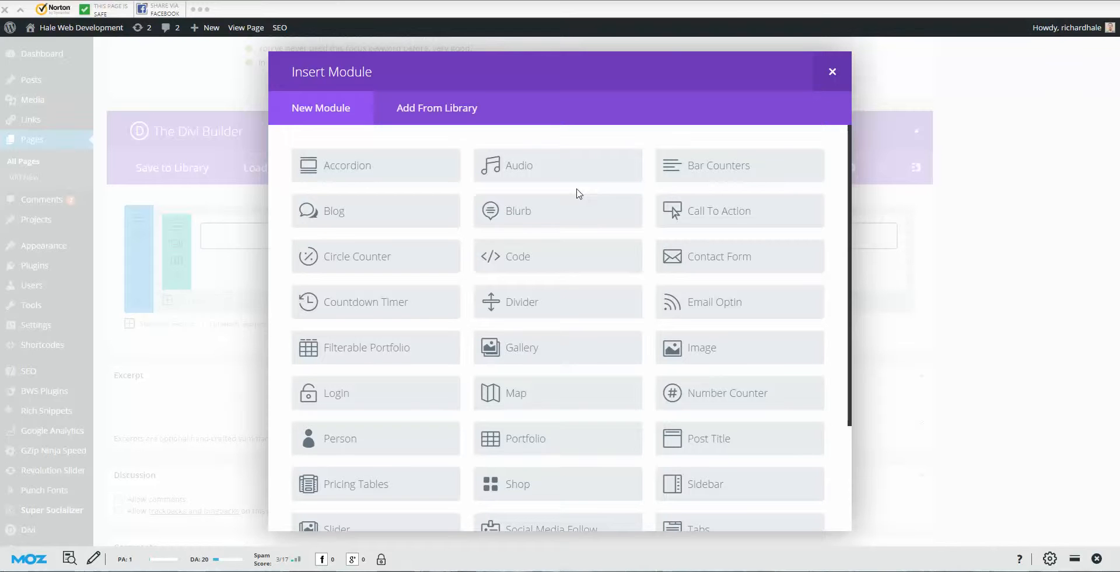
left_click(832, 72)
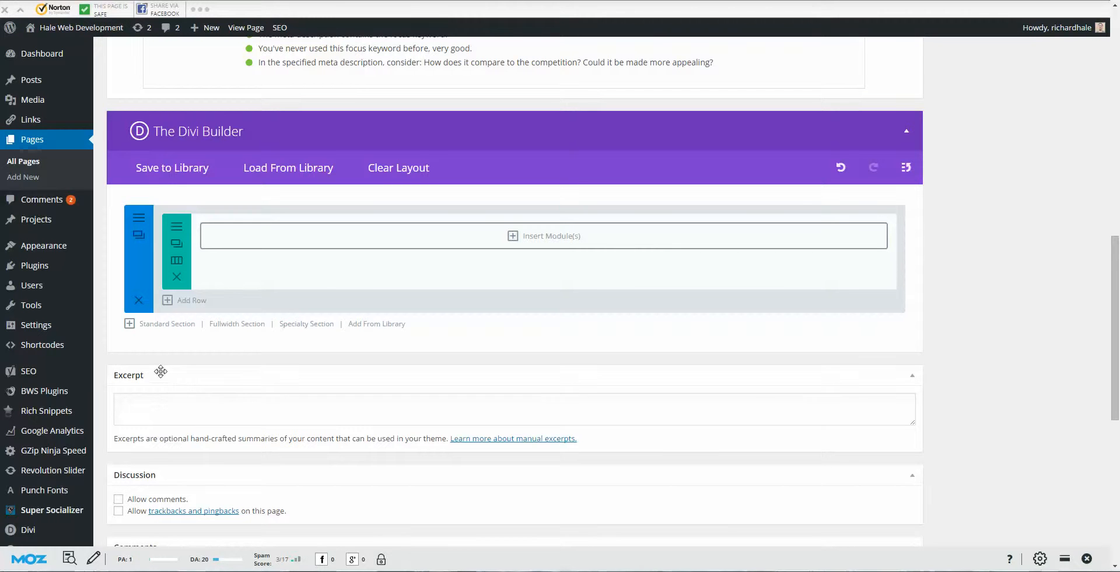
left_click(178, 262)
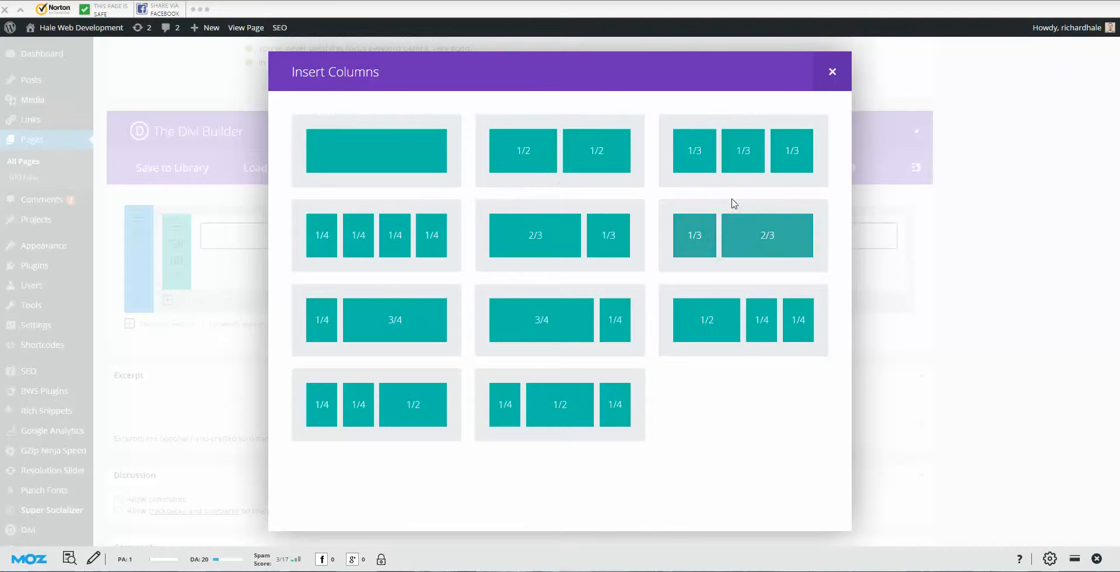
Step: Give the row four 1/4 columns and add a Blog module to the first column
left_click(350, 248)
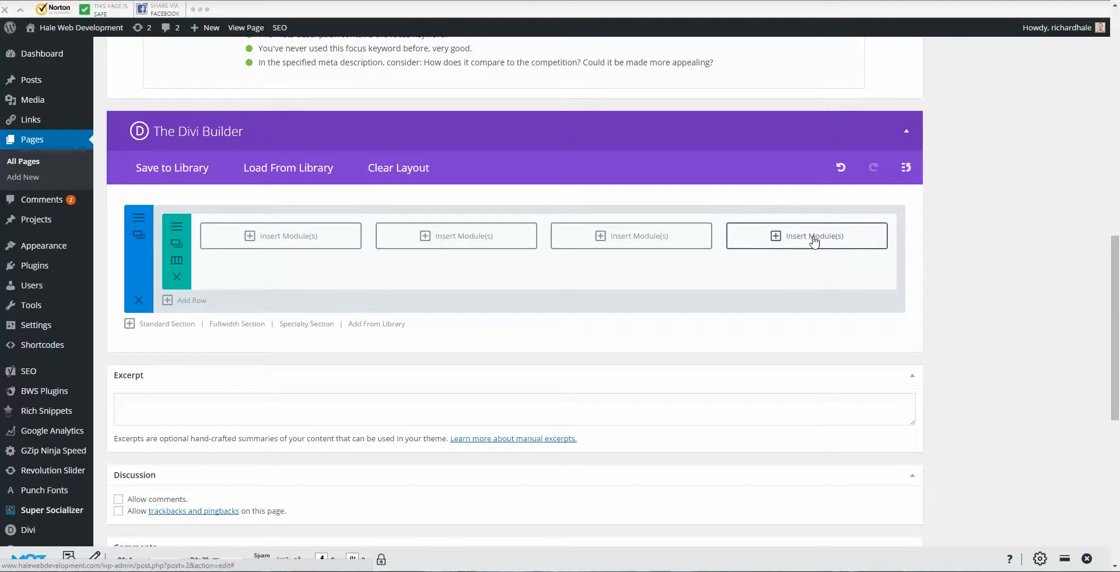
left_click(291, 236)
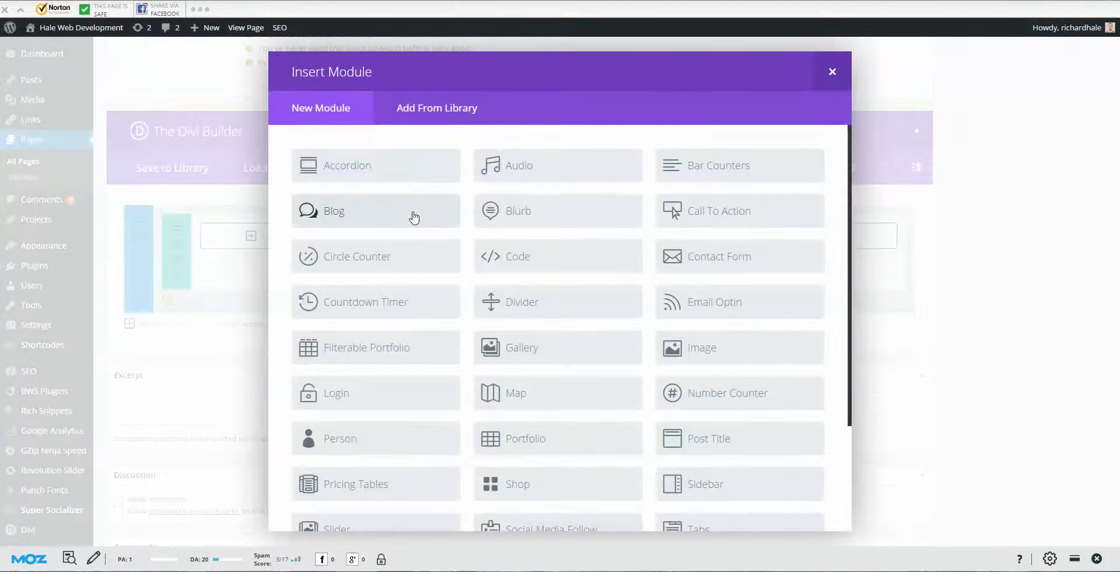
left_click(412, 216)
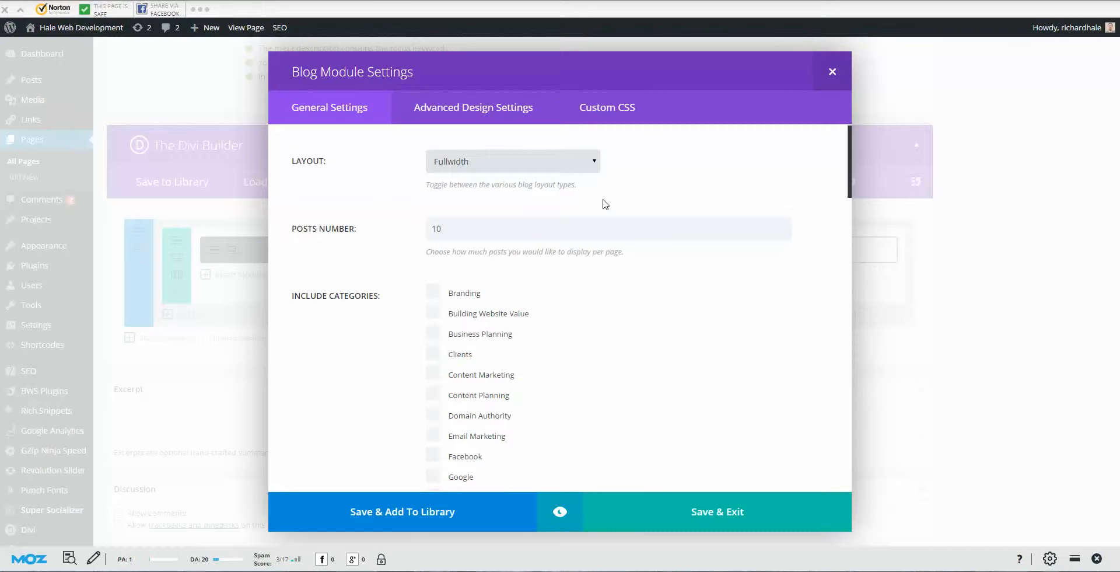
Step: Look through the Blog module's Advanced Design Settings
left_click(526, 104)
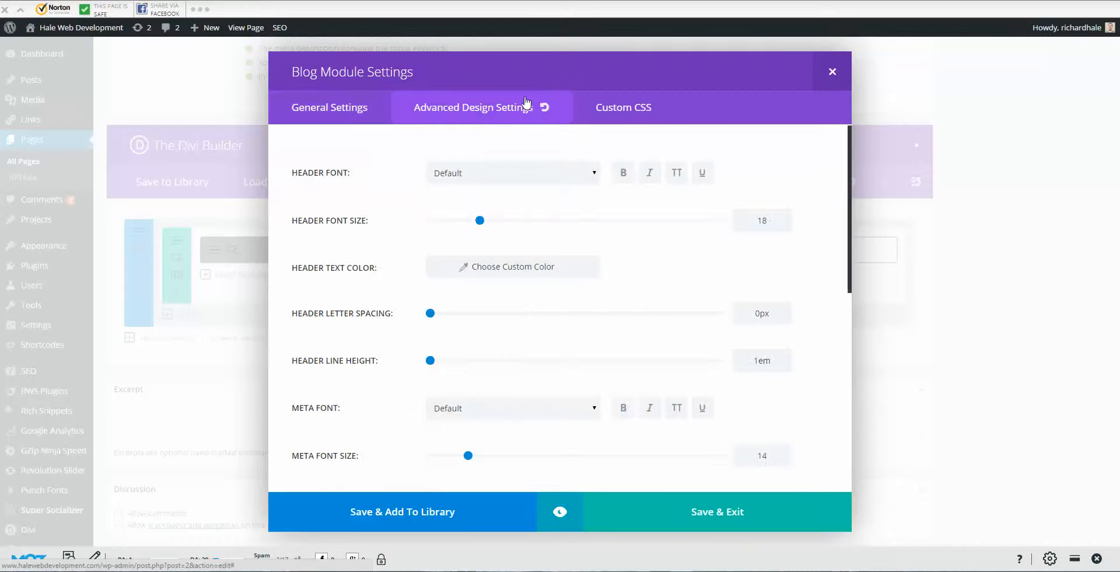
scroll(470, 269, "down", 7)
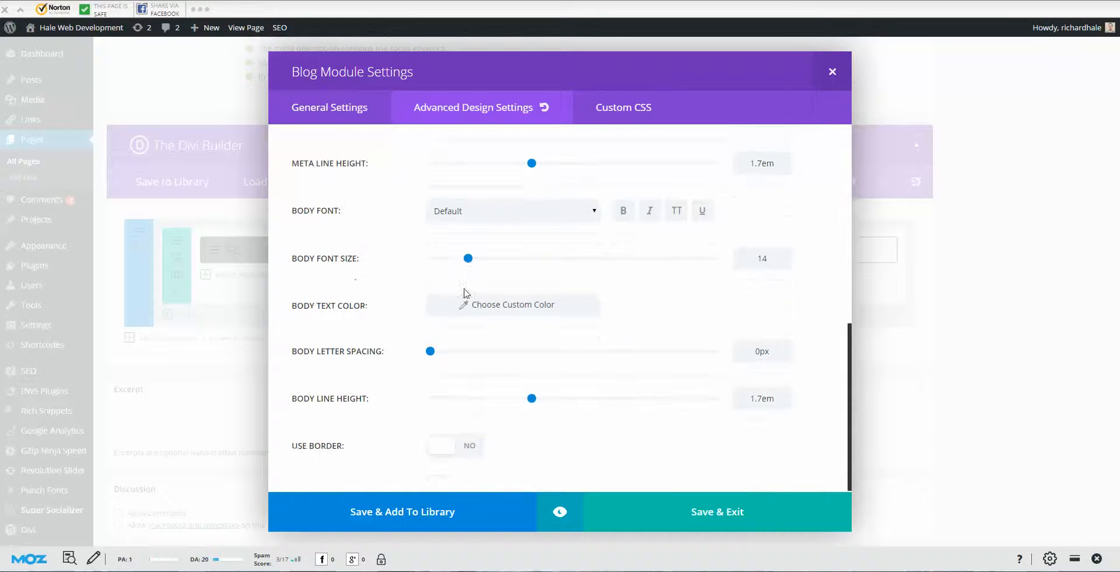
scroll(529, 334, "up", 4)
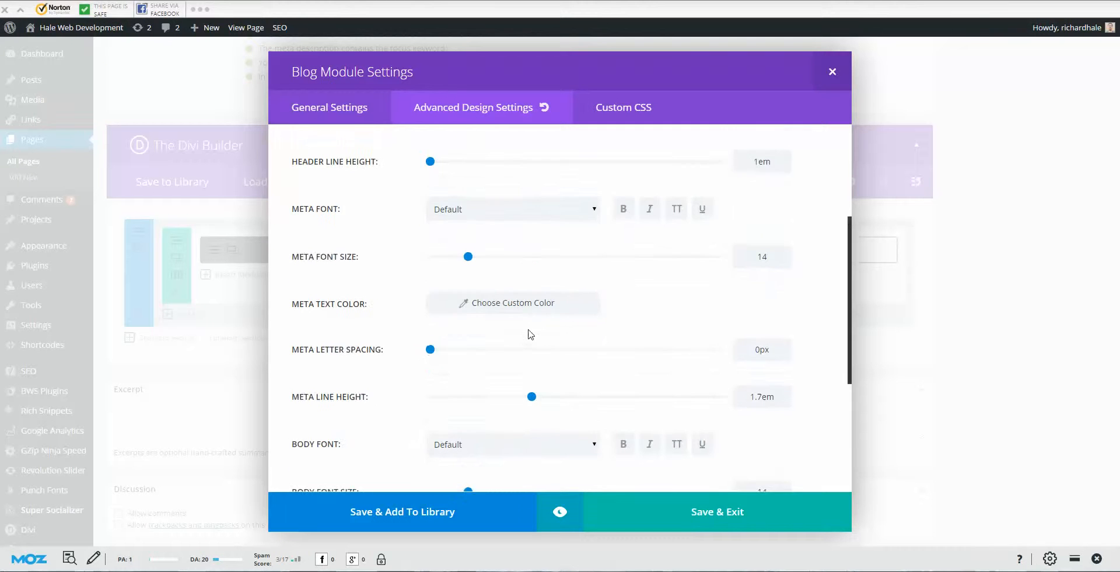
scroll(527, 329, "up", 3)
Step: Inspect the Before and Main Element Custom CSS fields, then close the Blog settings unchanged
left_click(644, 115)
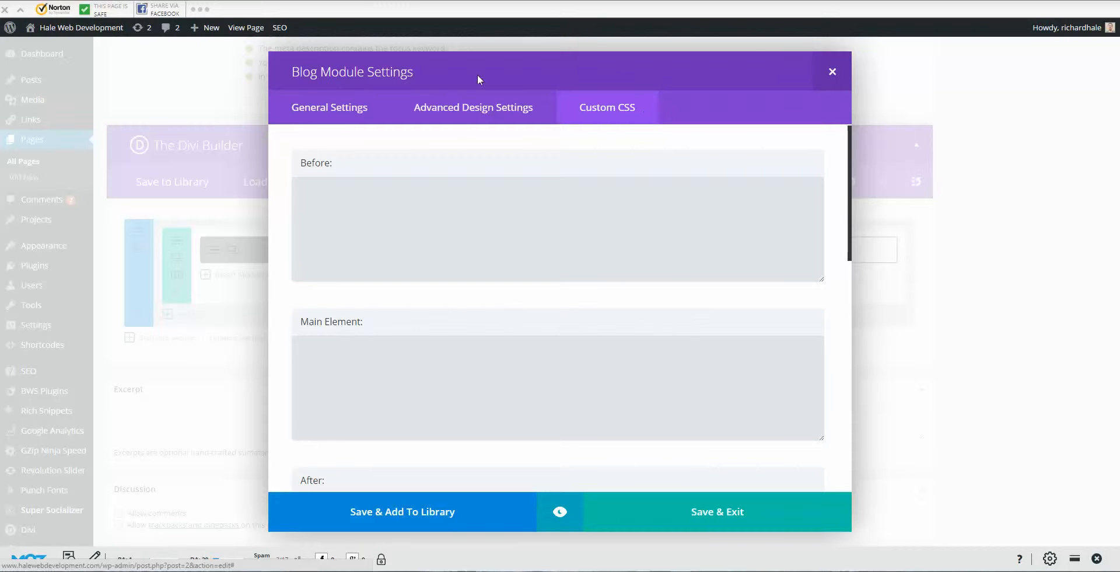
left_click(426, 181)
left_click(397, 379)
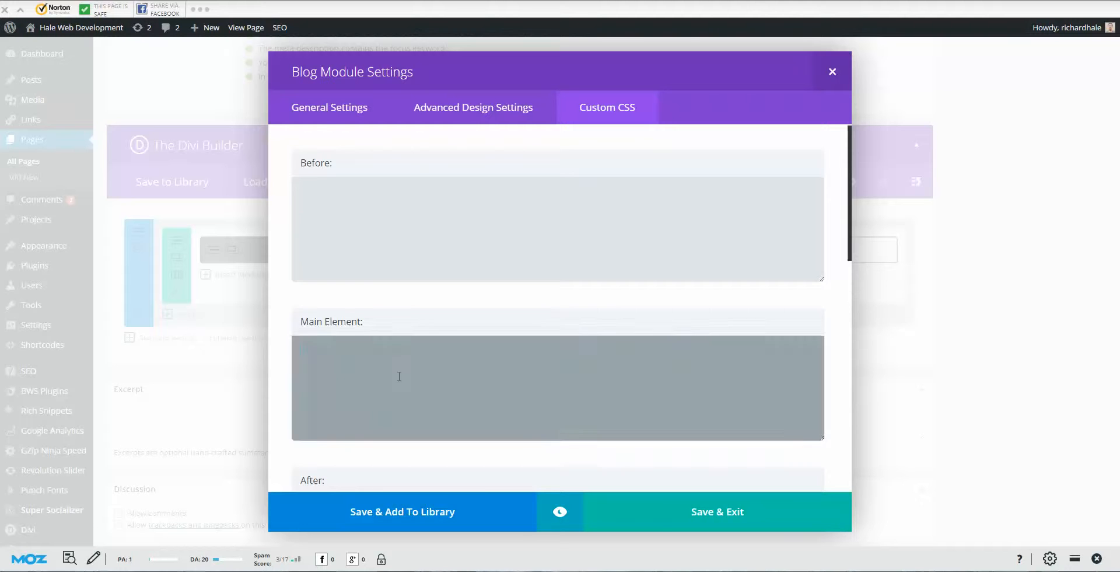
left_click(409, 270)
scroll(567, 272, "down", 5)
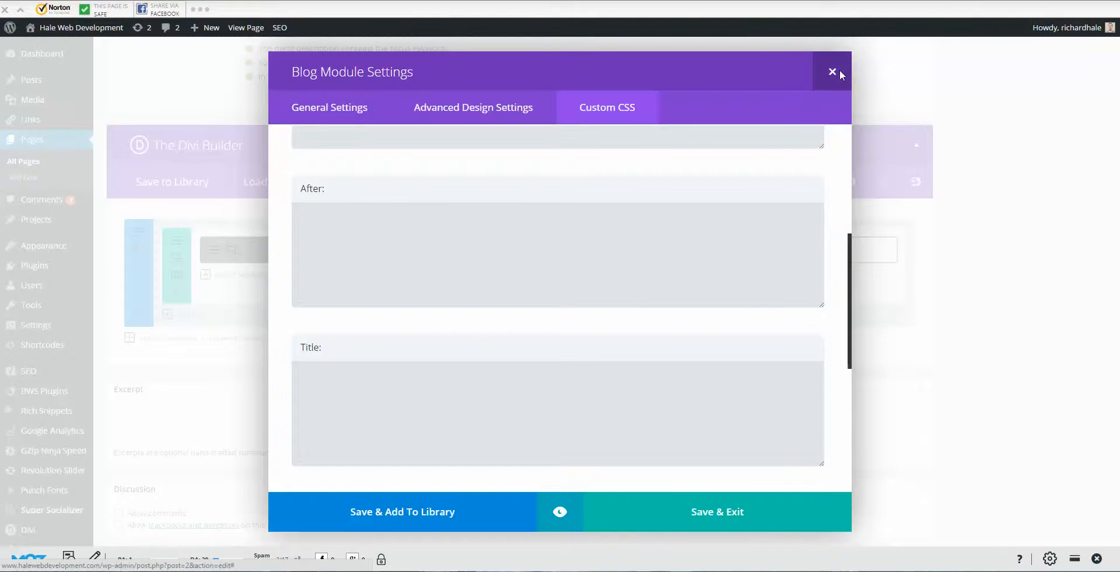
left_click(836, 71)
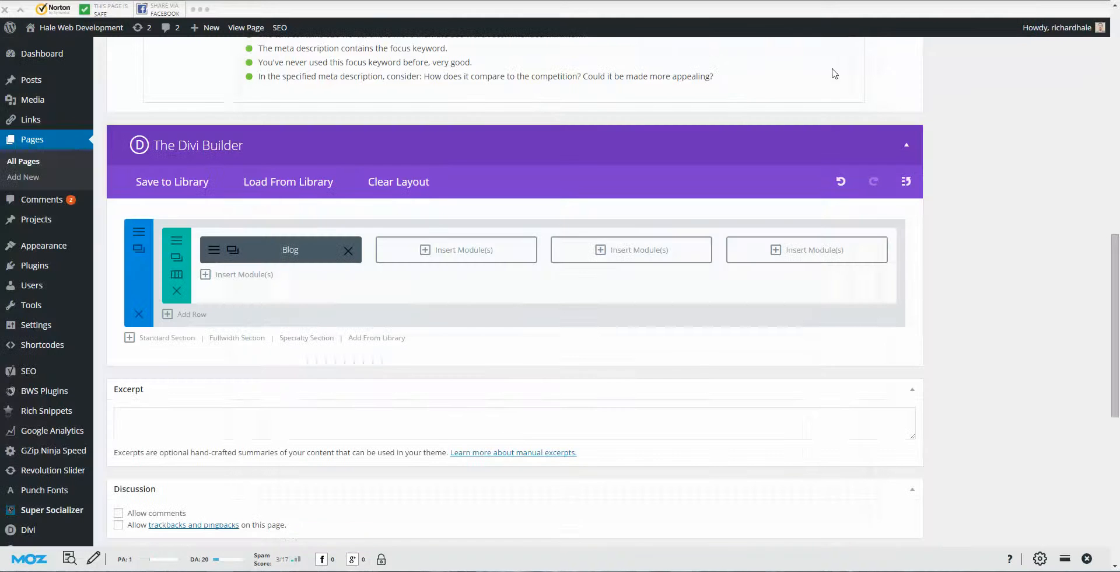
Step: Add a two-column row and a 1/4 + 1/2 + 1/4 row below the four-column row
left_click(192, 318)
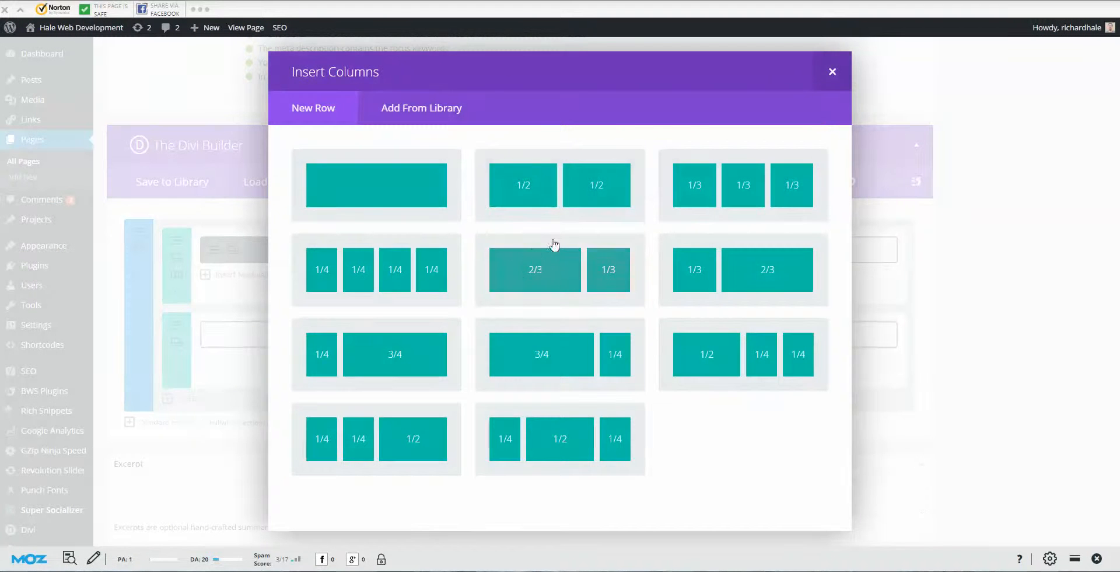
left_click(558, 192)
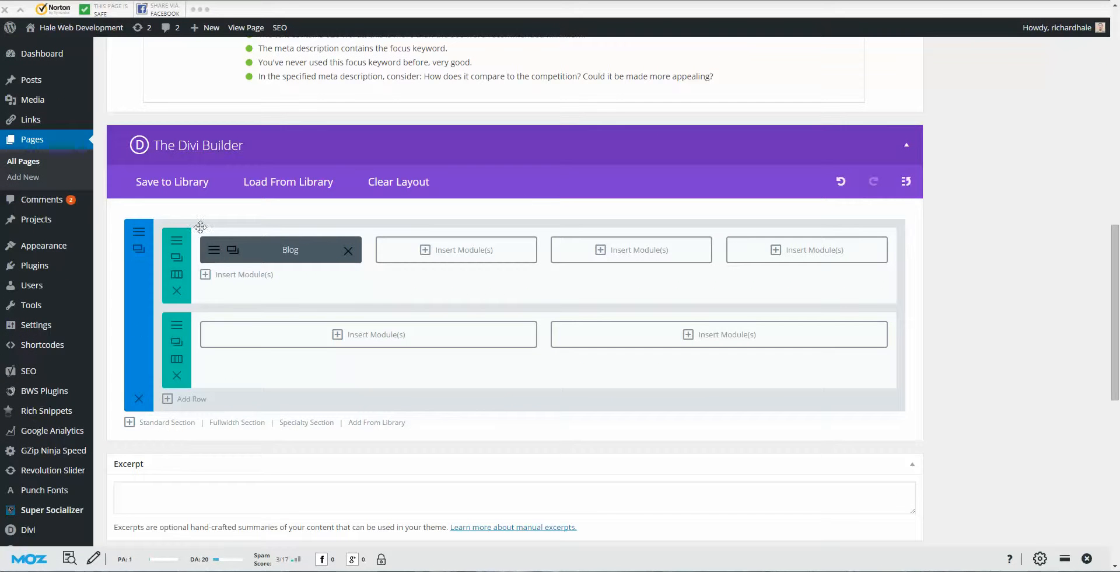
left_click(192, 399)
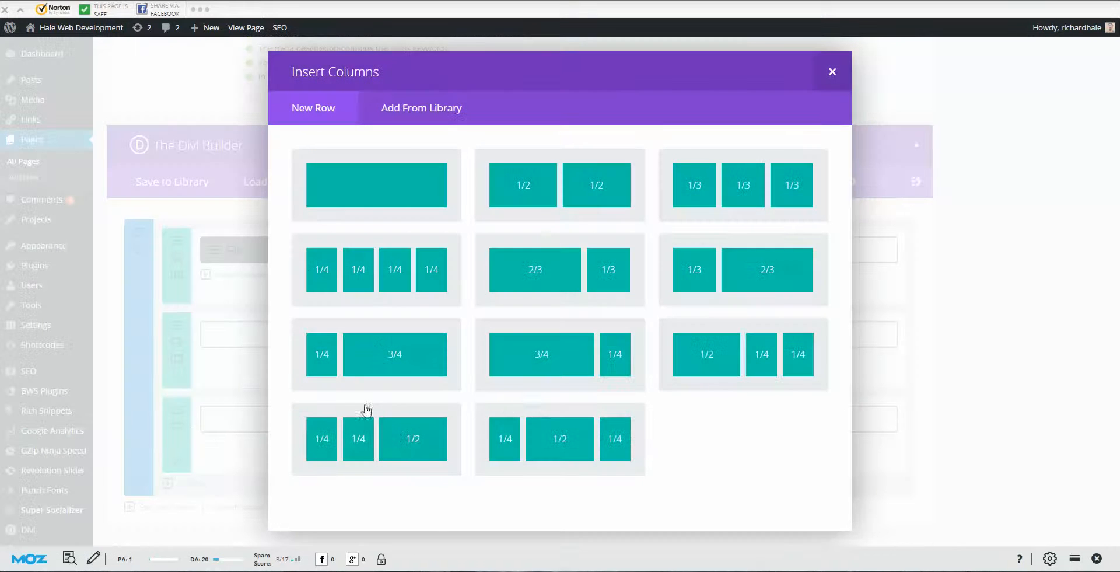
left_click(570, 433)
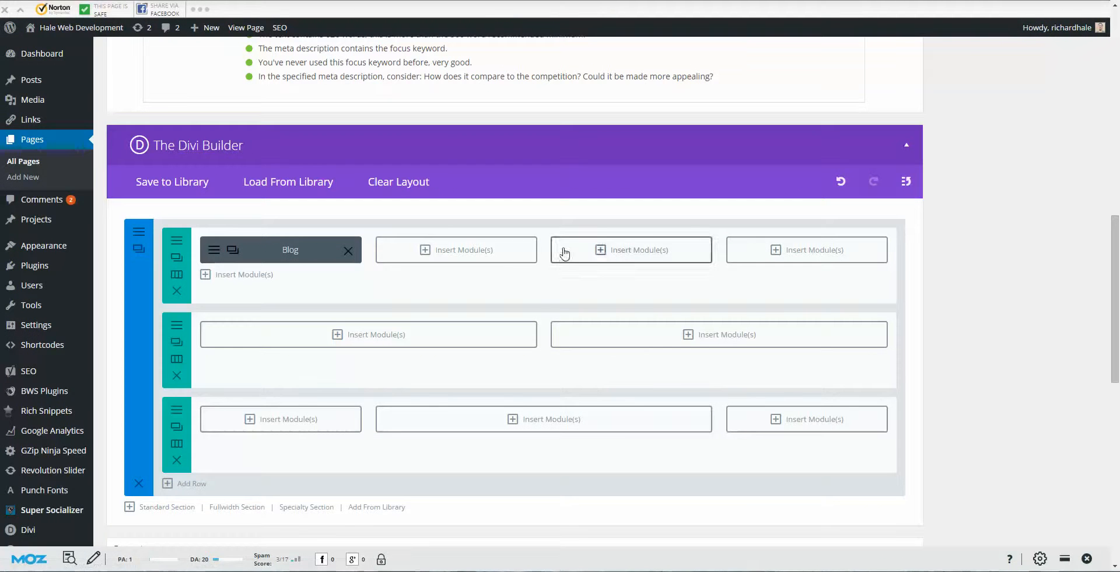
Step: Add a Shop module to an empty column of the top row
left_click(505, 252)
scroll(599, 241, "down", 2)
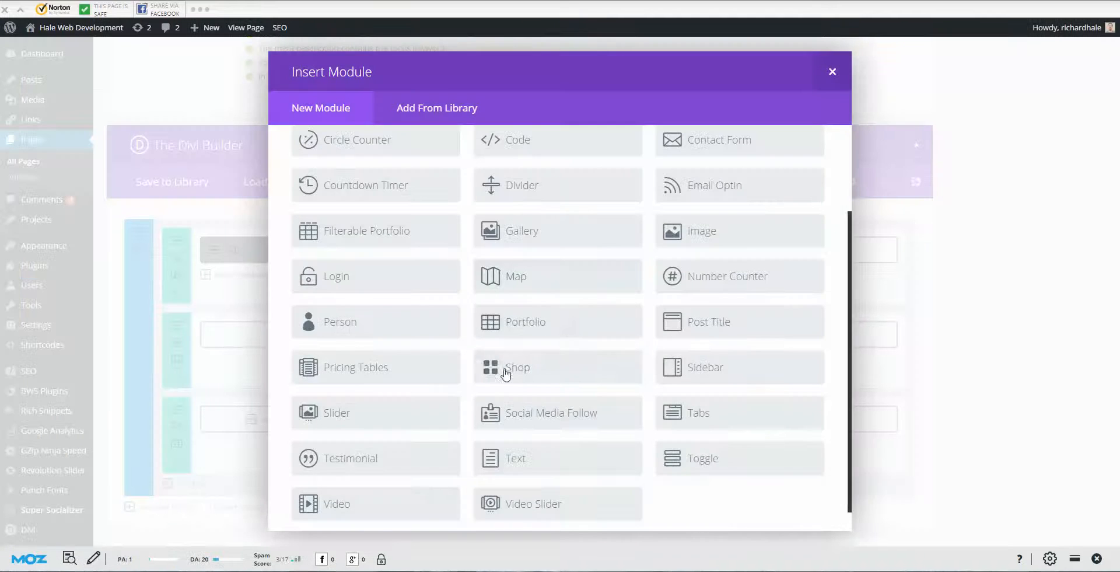
left_click(489, 367)
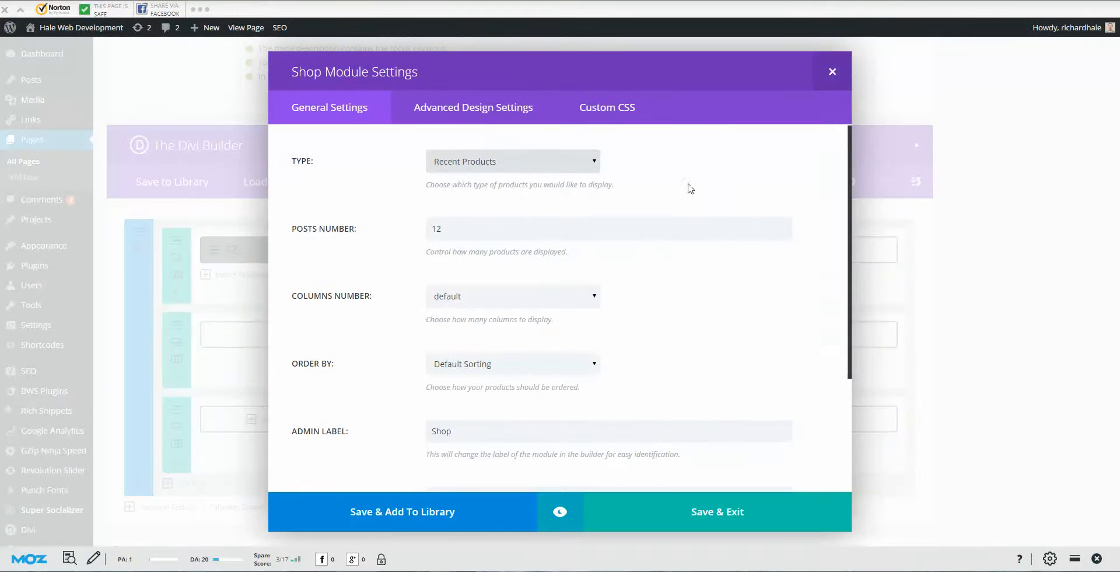
left_click(834, 70)
Step: Add a Contact Form module to the next empty top-row column, leaving its settings unchanged
left_click(653, 251)
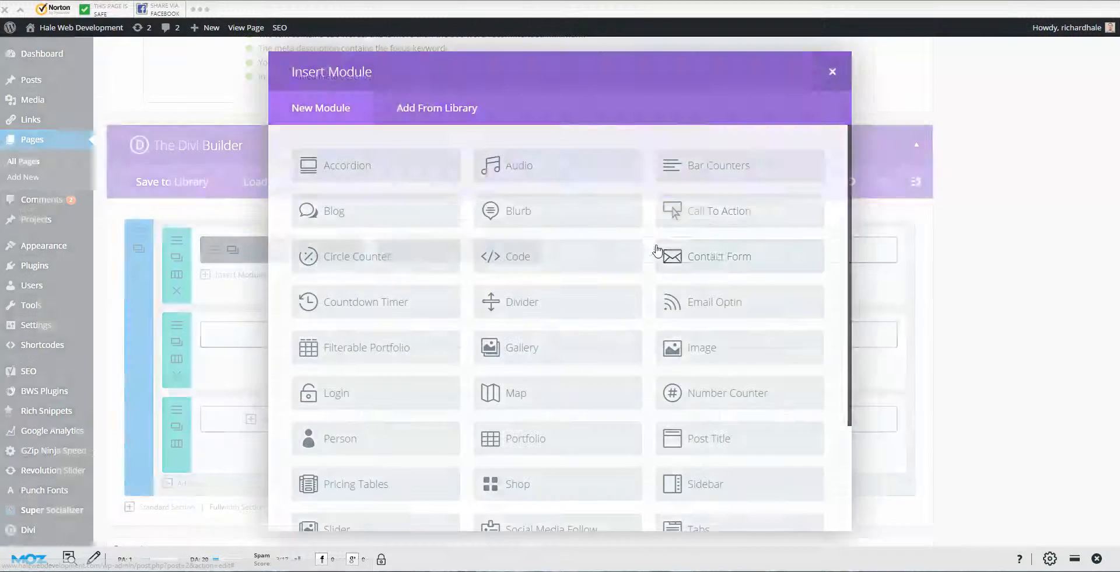
left_click(715, 252)
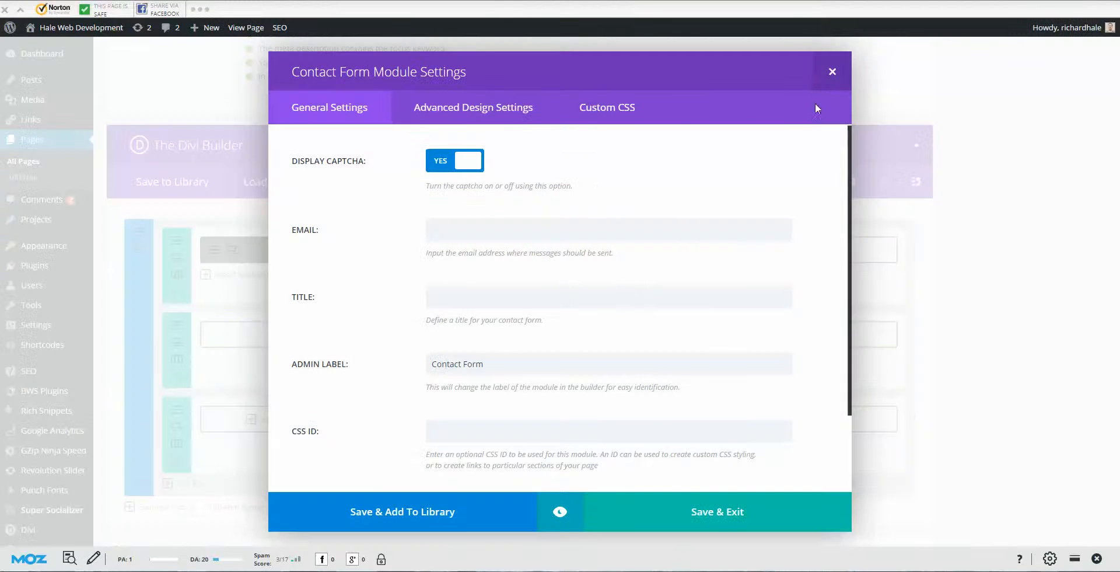
left_click(832, 70)
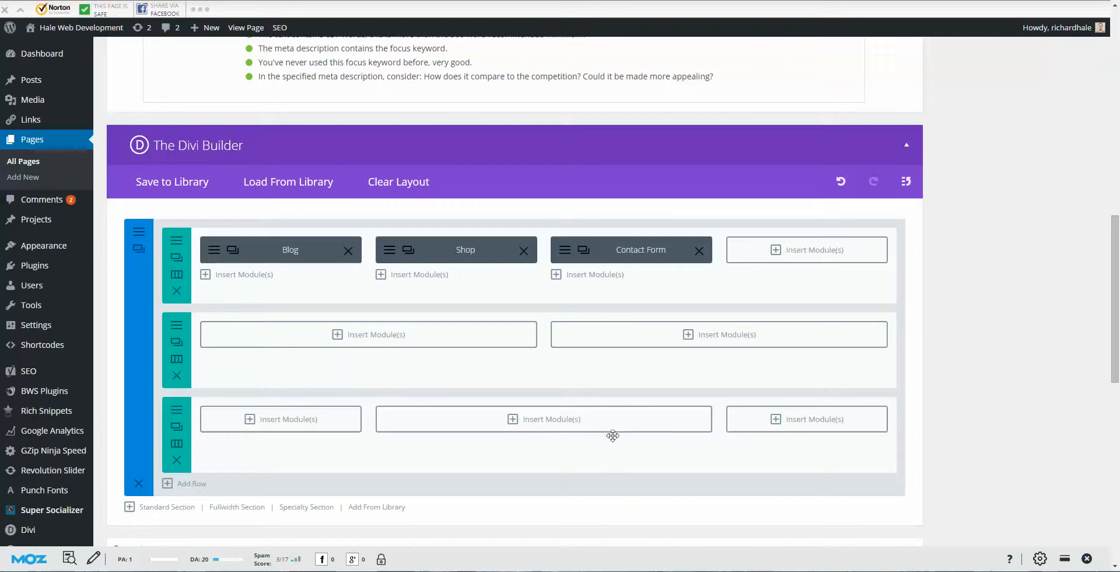
Step: Move the Shop and Contact Form modules into the lower rows and delete them
left_click_drag(458, 249, 446, 338)
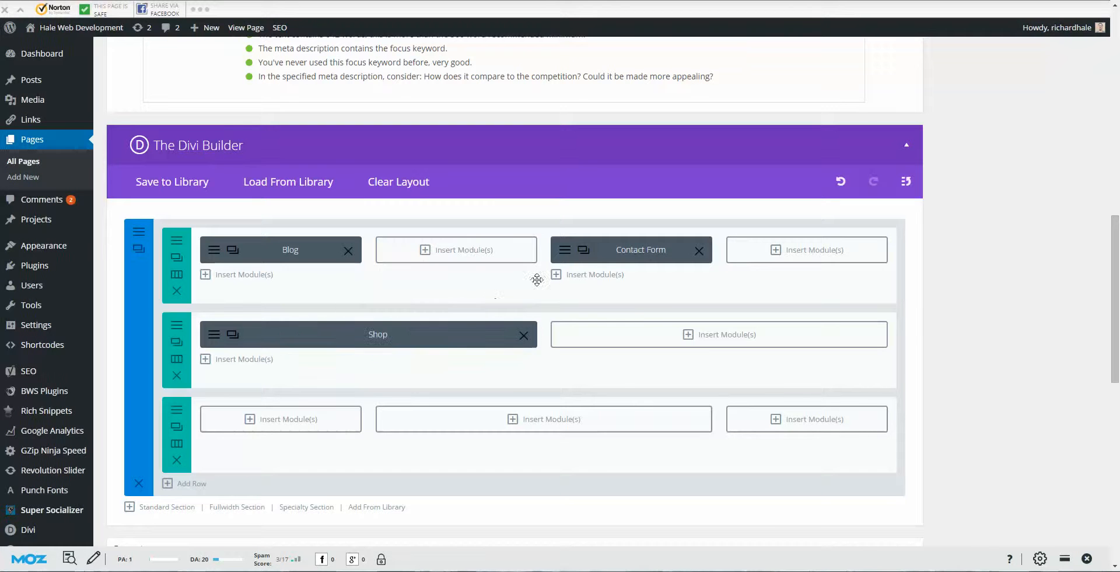
left_click_drag(609, 250, 631, 415)
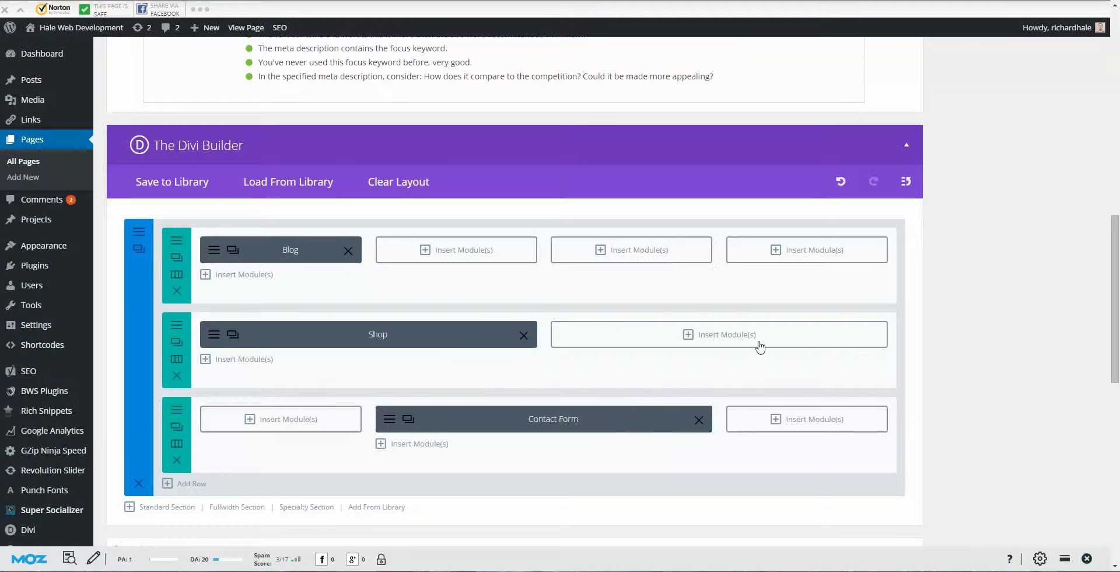
left_click(524, 335)
left_click(699, 420)
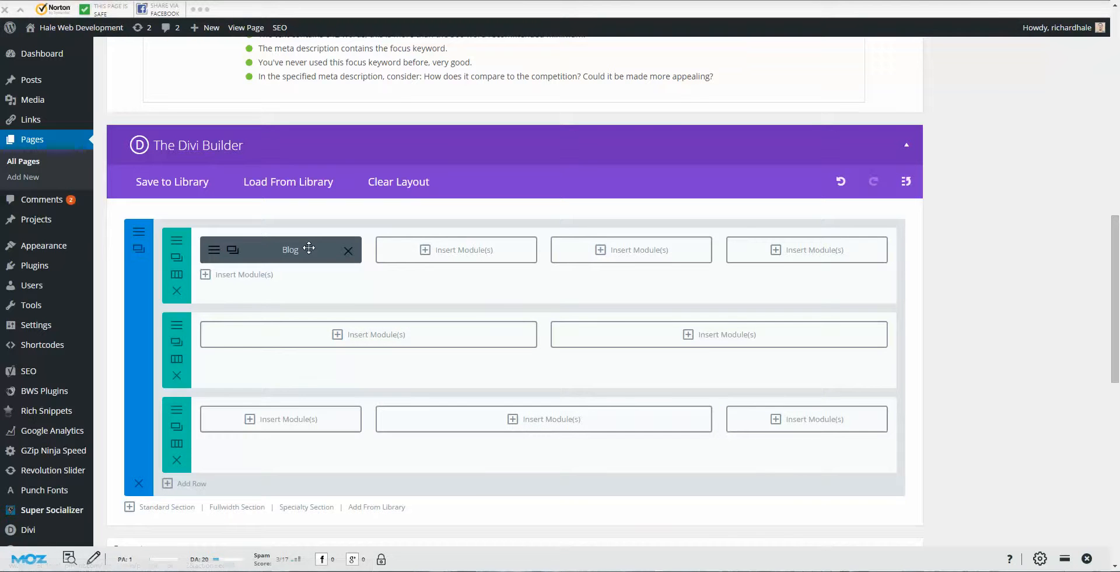
Step: Move the Blog module into the third row, then delete the third and second rows
left_click_drag(343, 249, 843, 396)
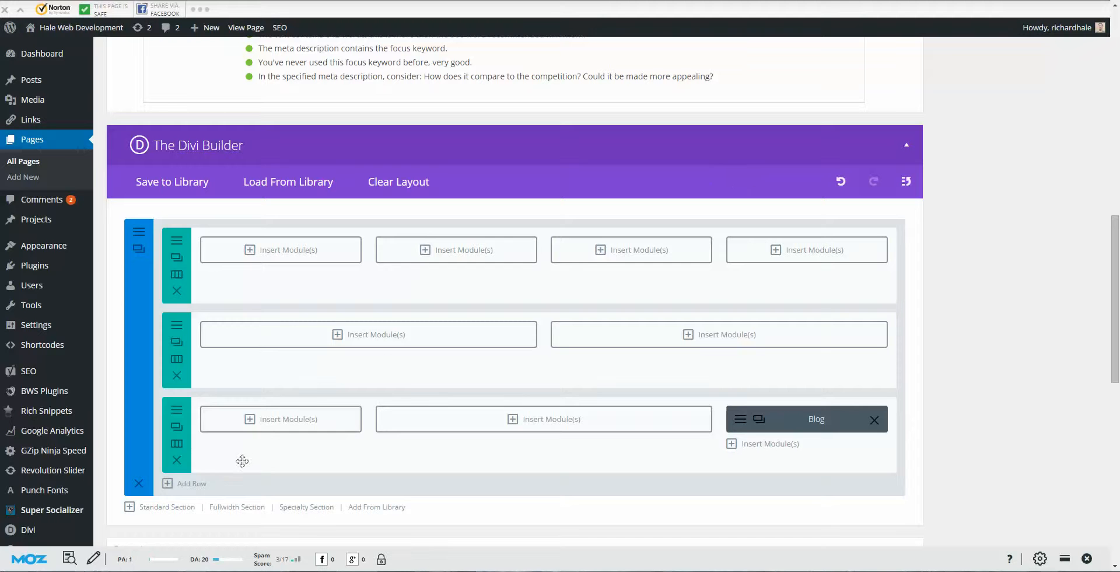
left_click(176, 460)
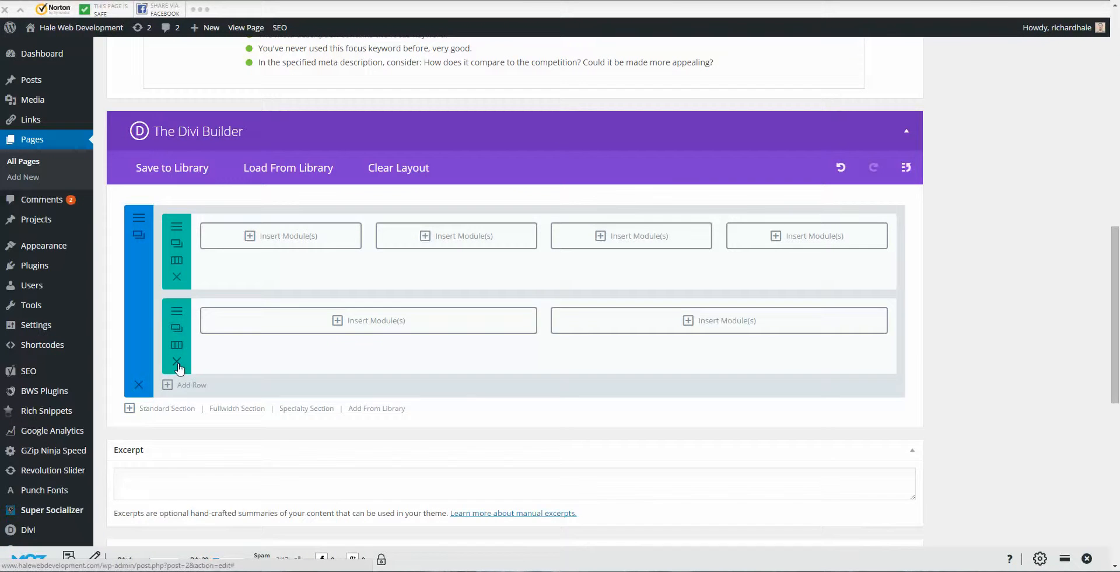
left_click(178, 363)
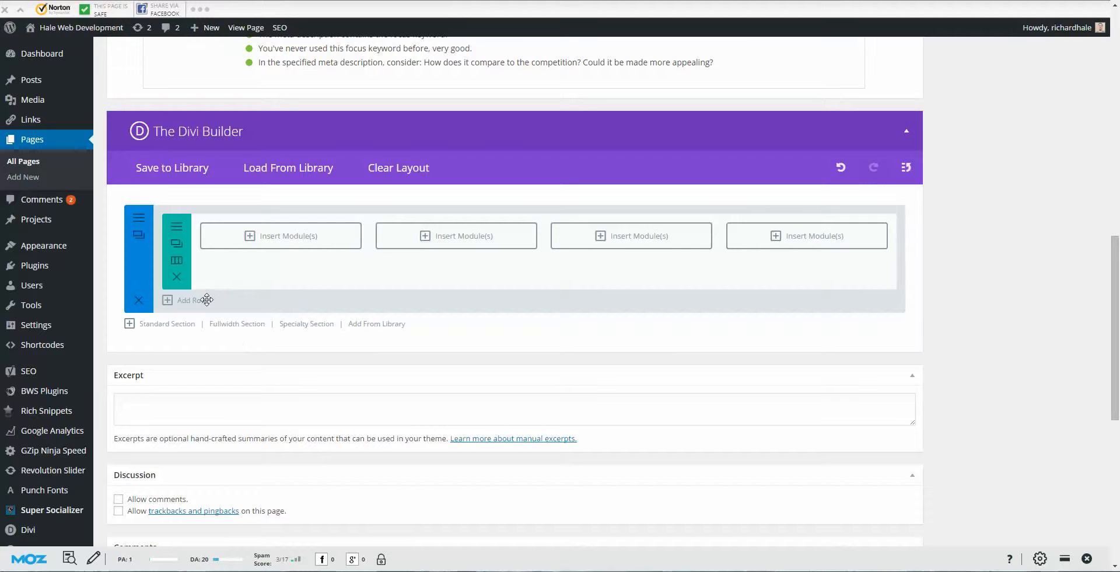
Step: Add a standard section with a 3/4 + 1/4 row, then start a specialty section
left_click(182, 324)
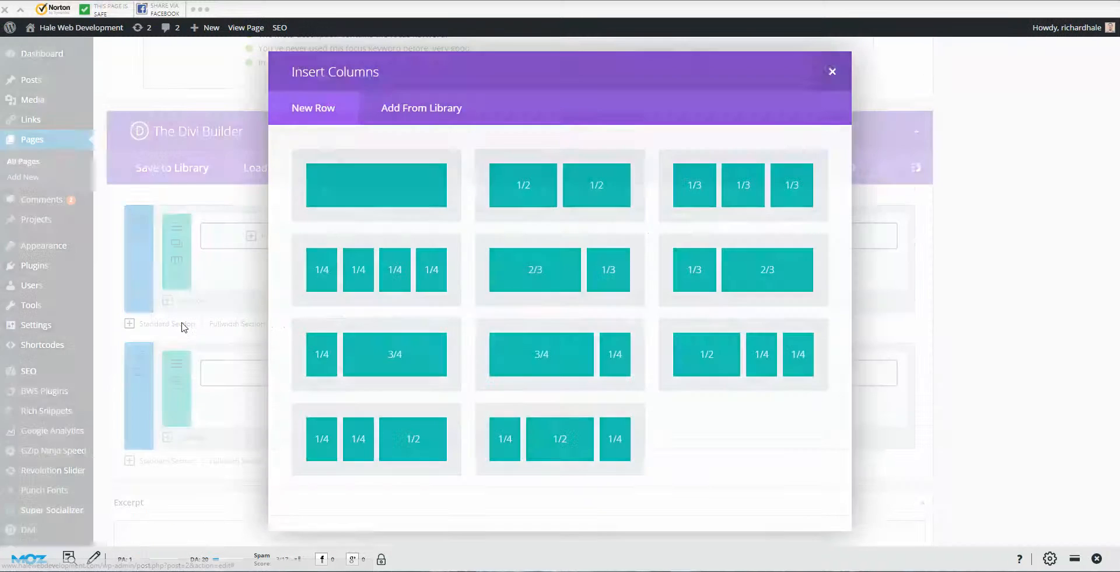
left_click(573, 337)
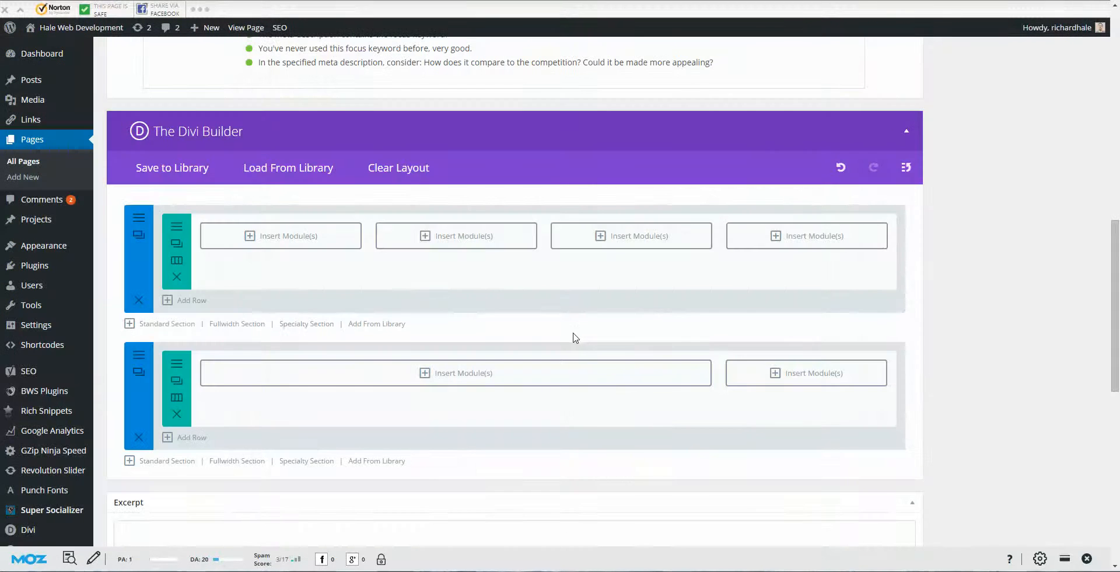
scroll(499, 286, "down", 2)
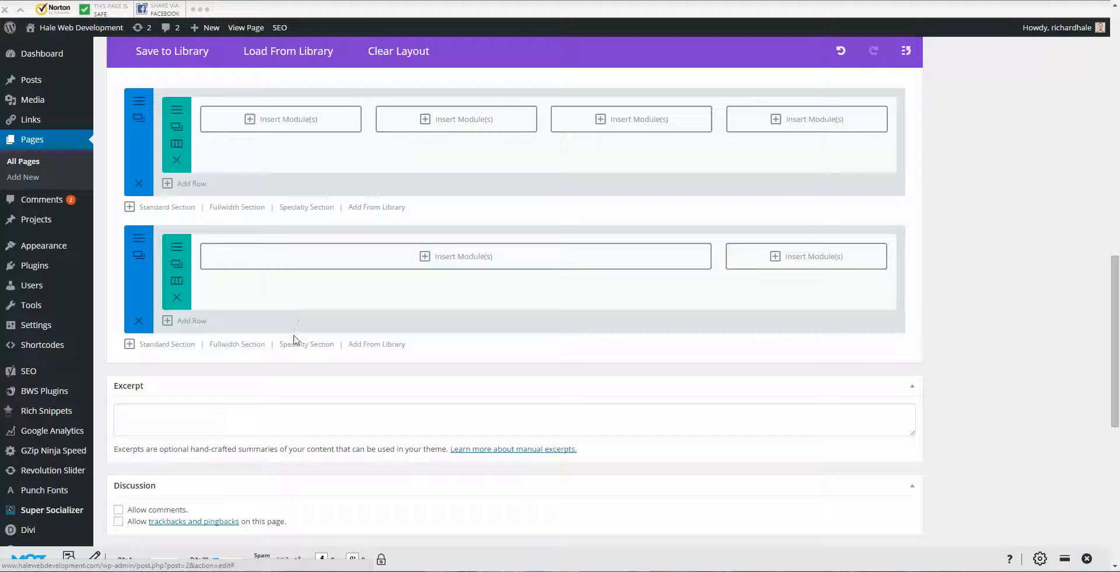
left_click(301, 344)
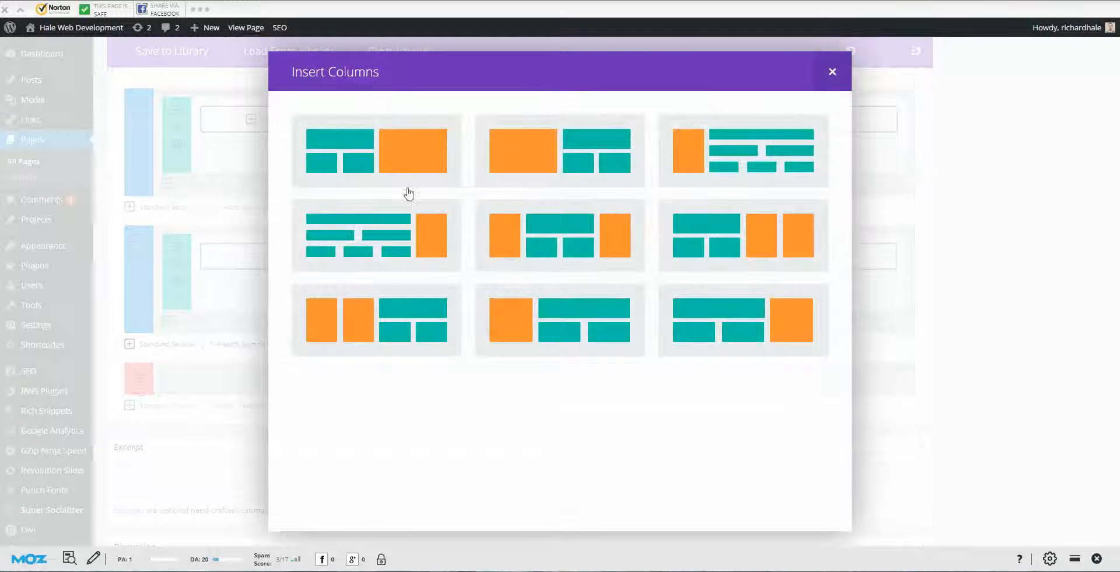
Step: Choose the specialty layout with a one-third module column beside a two-thirds nested area
left_click(726, 162)
scroll(554, 245, "down", 2)
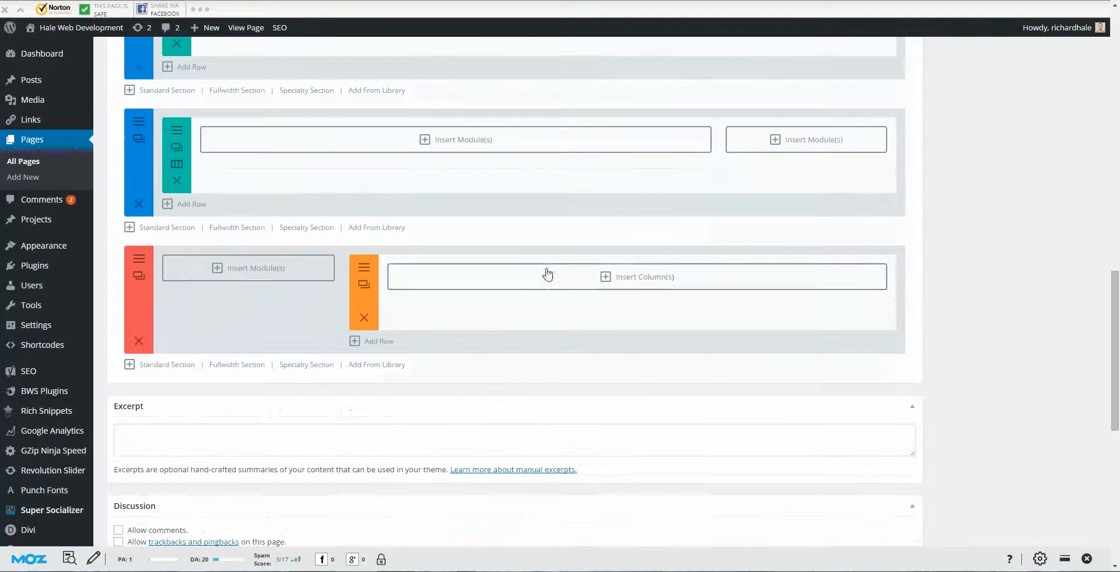
scroll(674, 301, "down", 2)
scroll(676, 299, "up", 6)
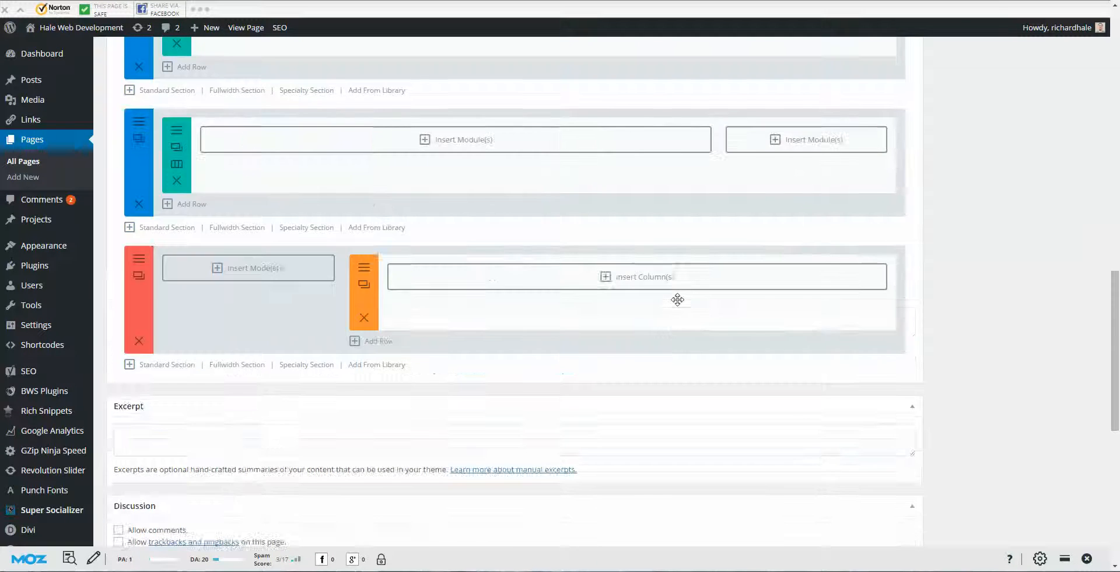
scroll(641, 288, "up", 10)
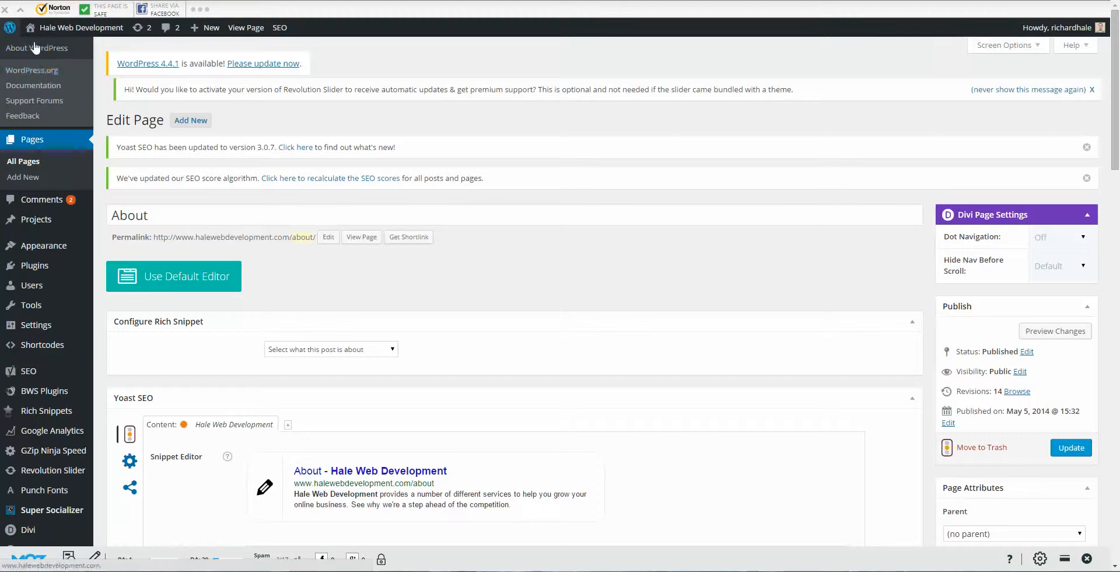
Step: Visit the live Hale Associations site, discarding the unsaved About page edits
mouse_move(59, 29)
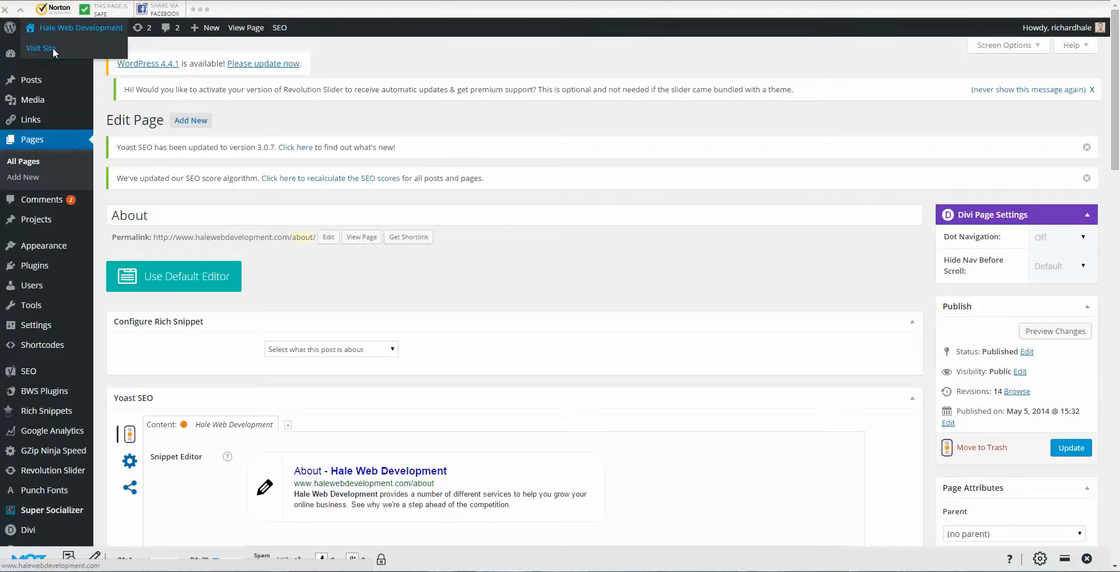
left_click(53, 53)
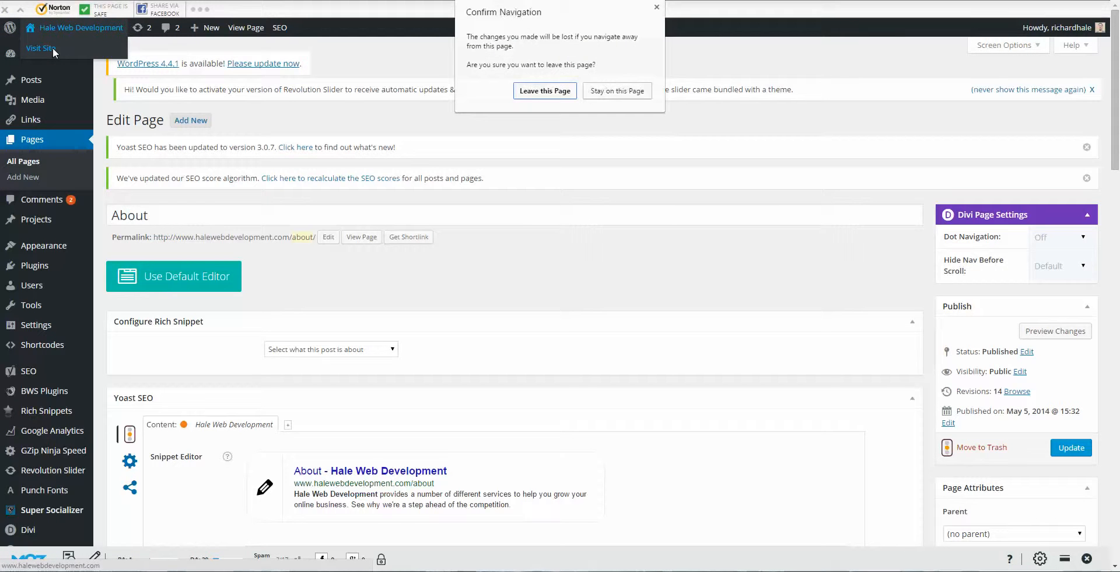
left_click(530, 92)
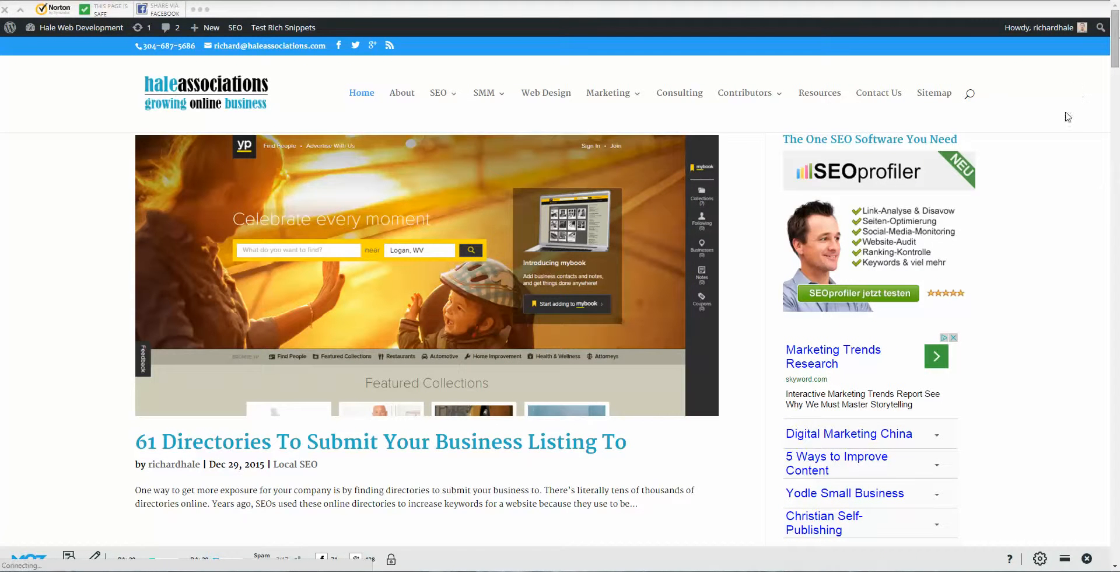
scroll(1066, 126, "down", 2)
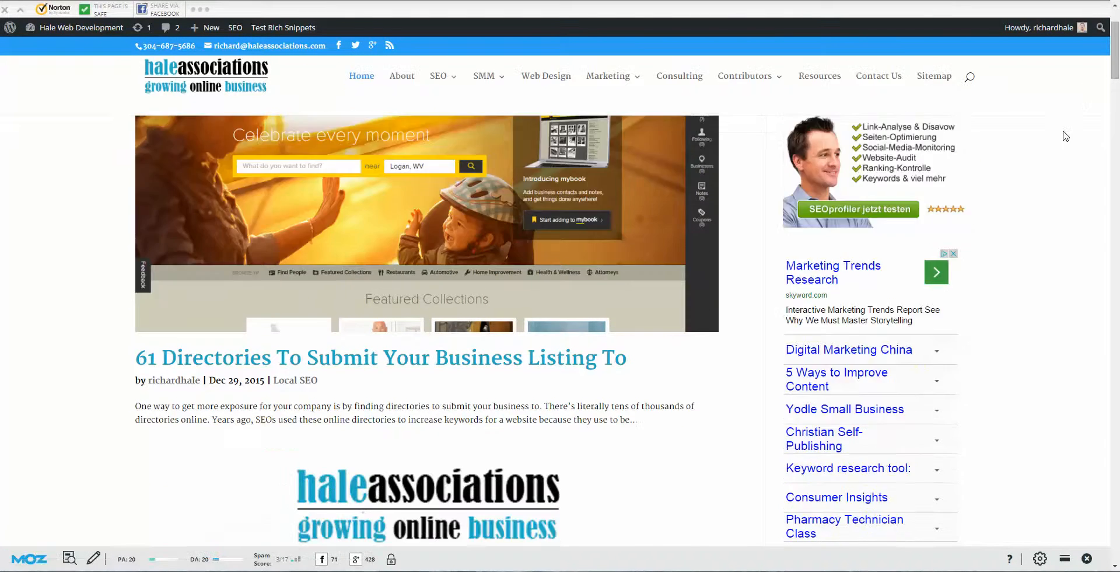
scroll(1065, 136, "down", 3)
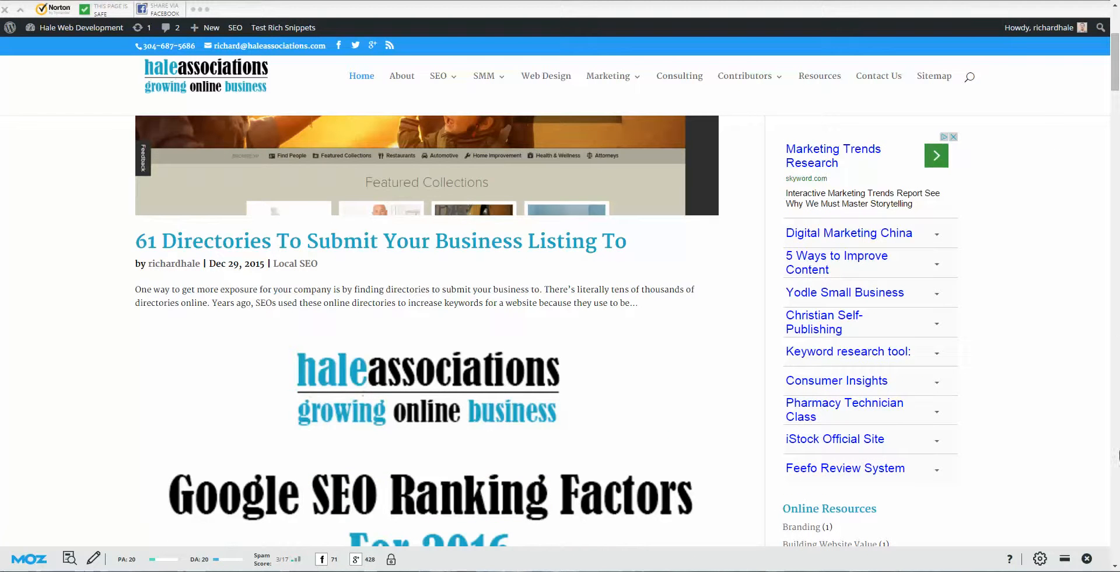
scroll(1063, 546, "up", 4)
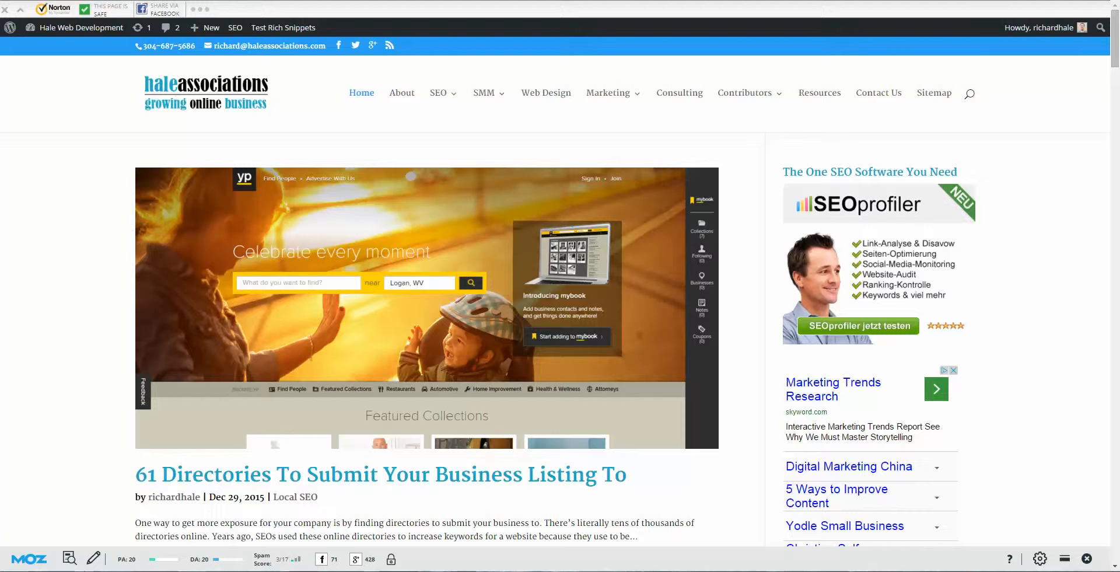
left_click(994, 571)
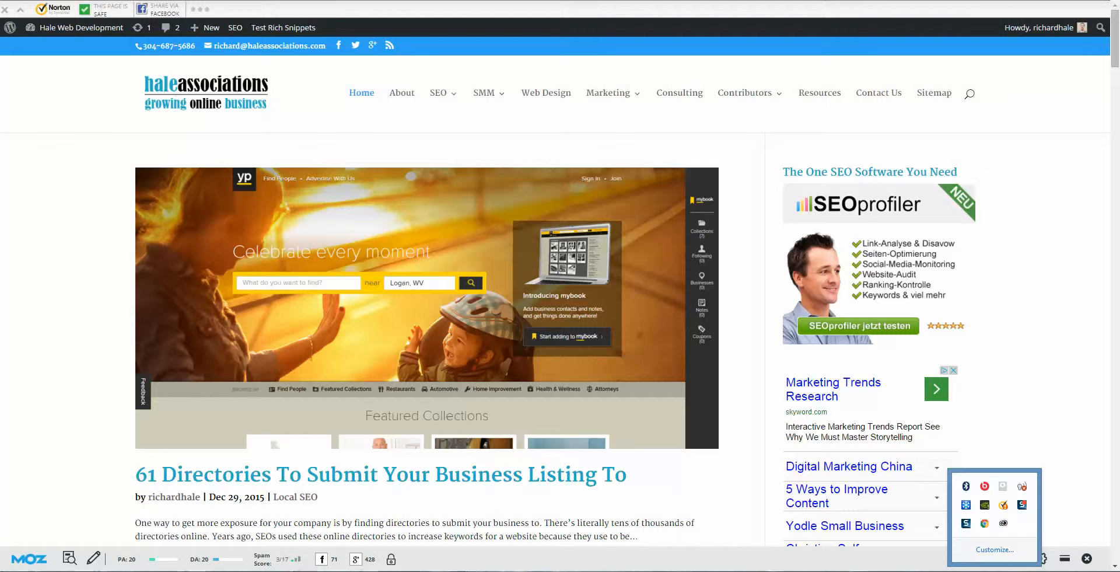